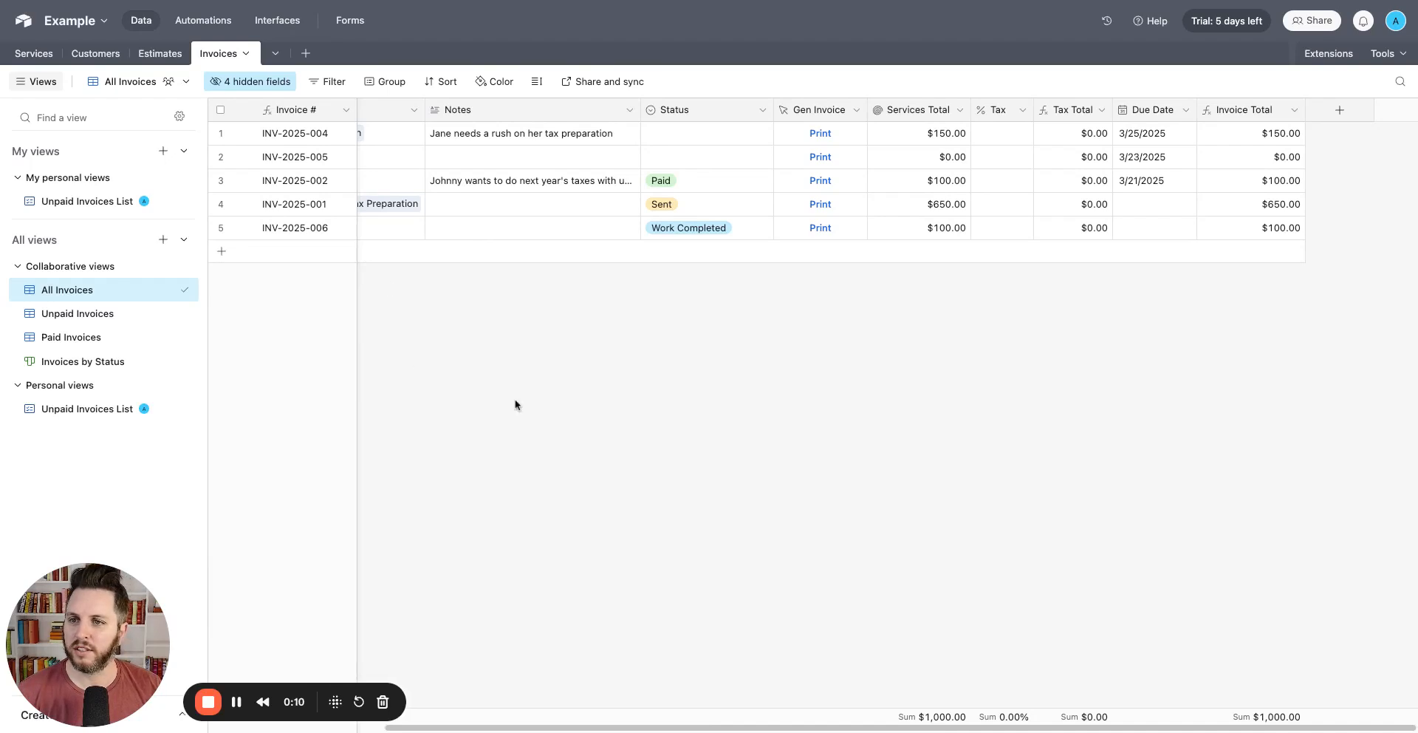
Examine the rollup settings of the Services Total field and the services linked to each invoice, leaving the settings as they are
scroll(518, 333, "left", 1)
scroll(678, 442, "right", 1)
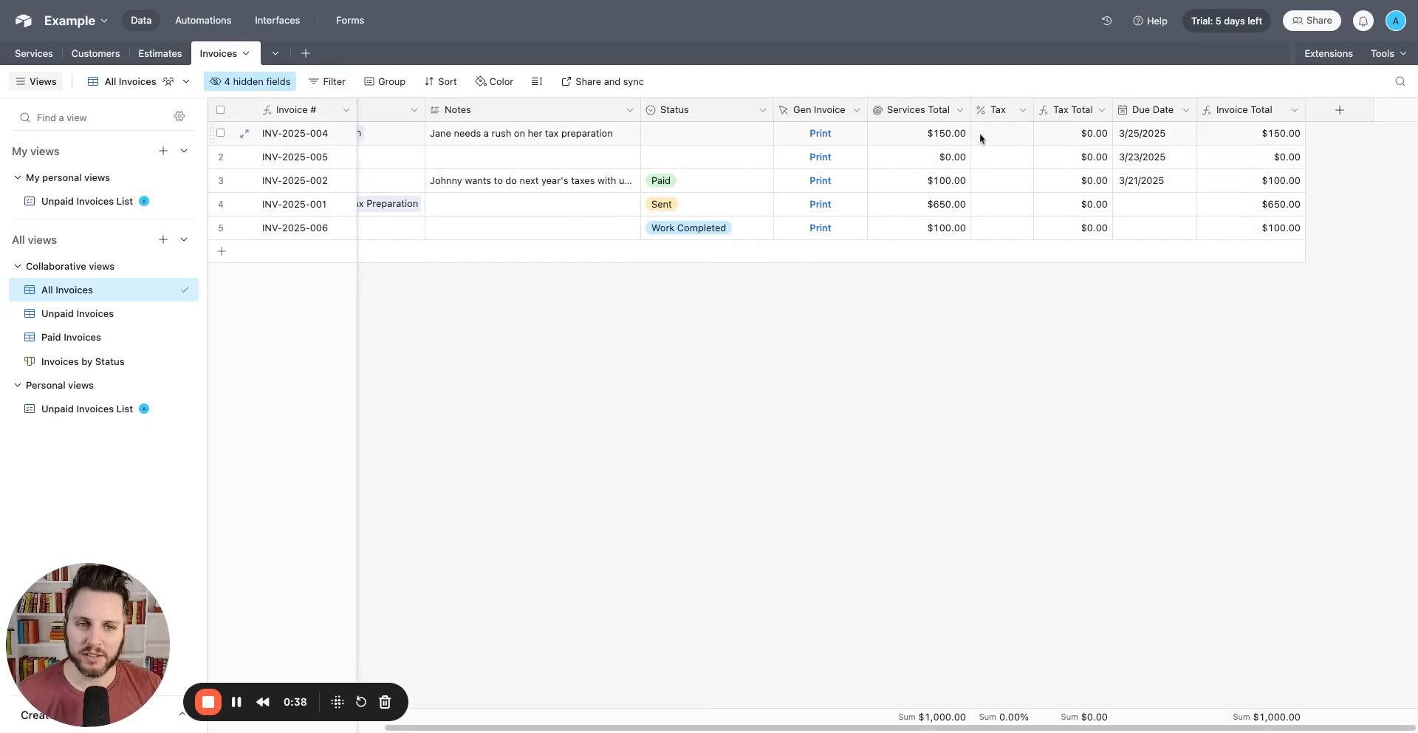
left_click(959, 111)
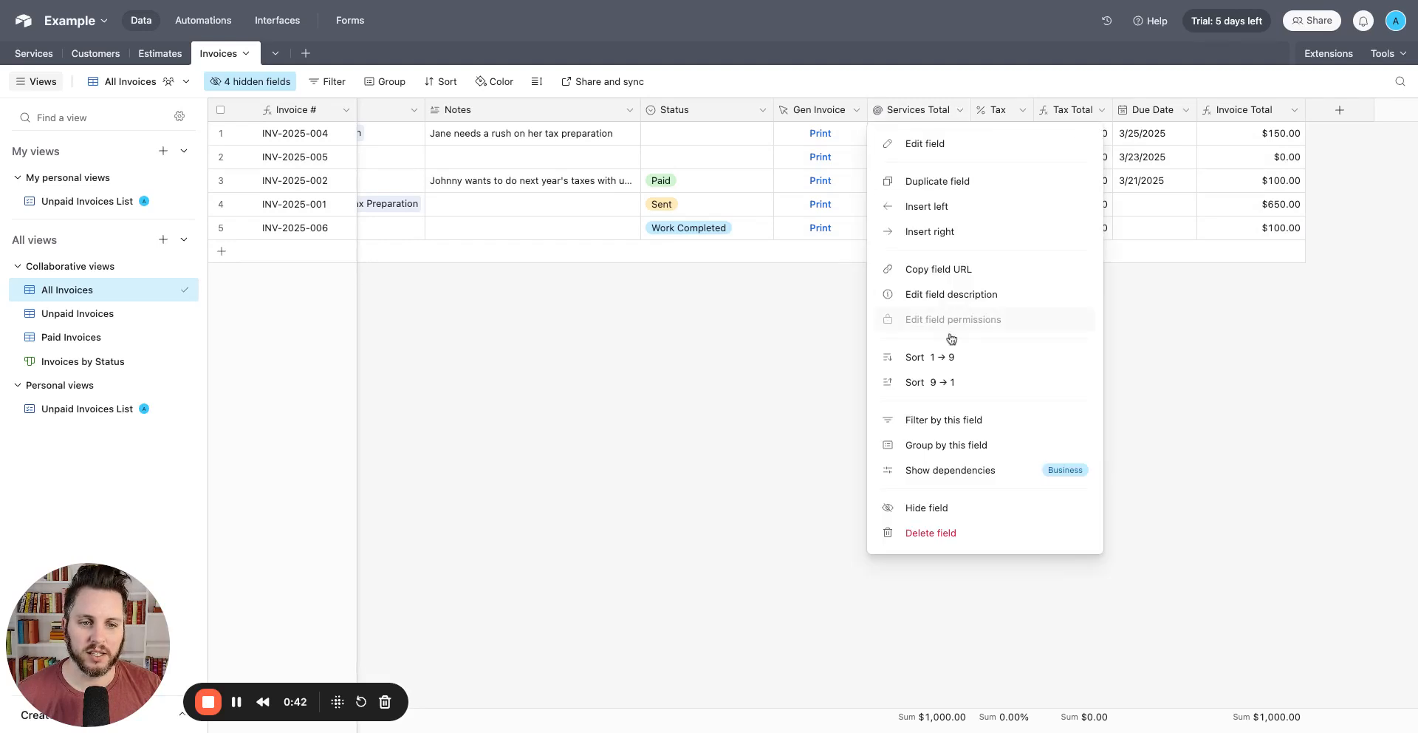
left_click(693, 528)
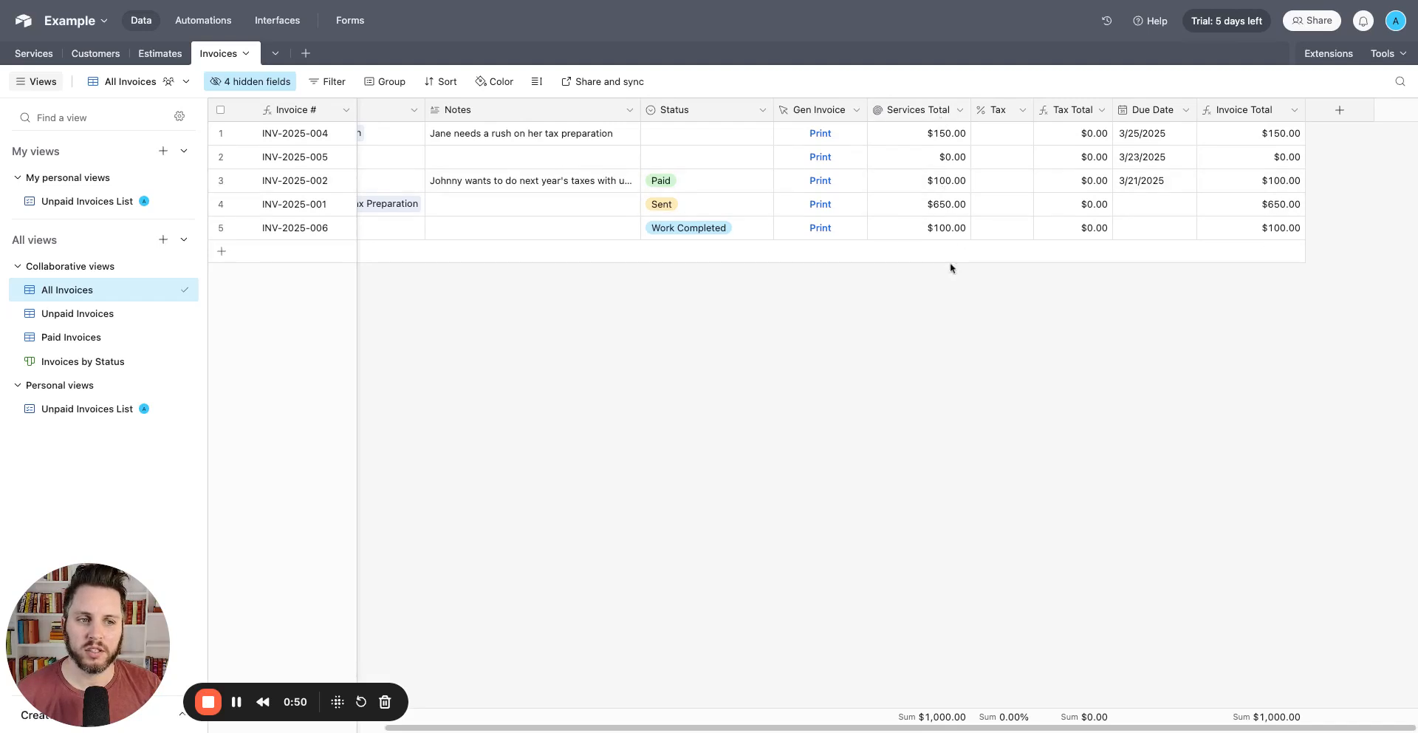
left_click(960, 111)
left_click(944, 142)
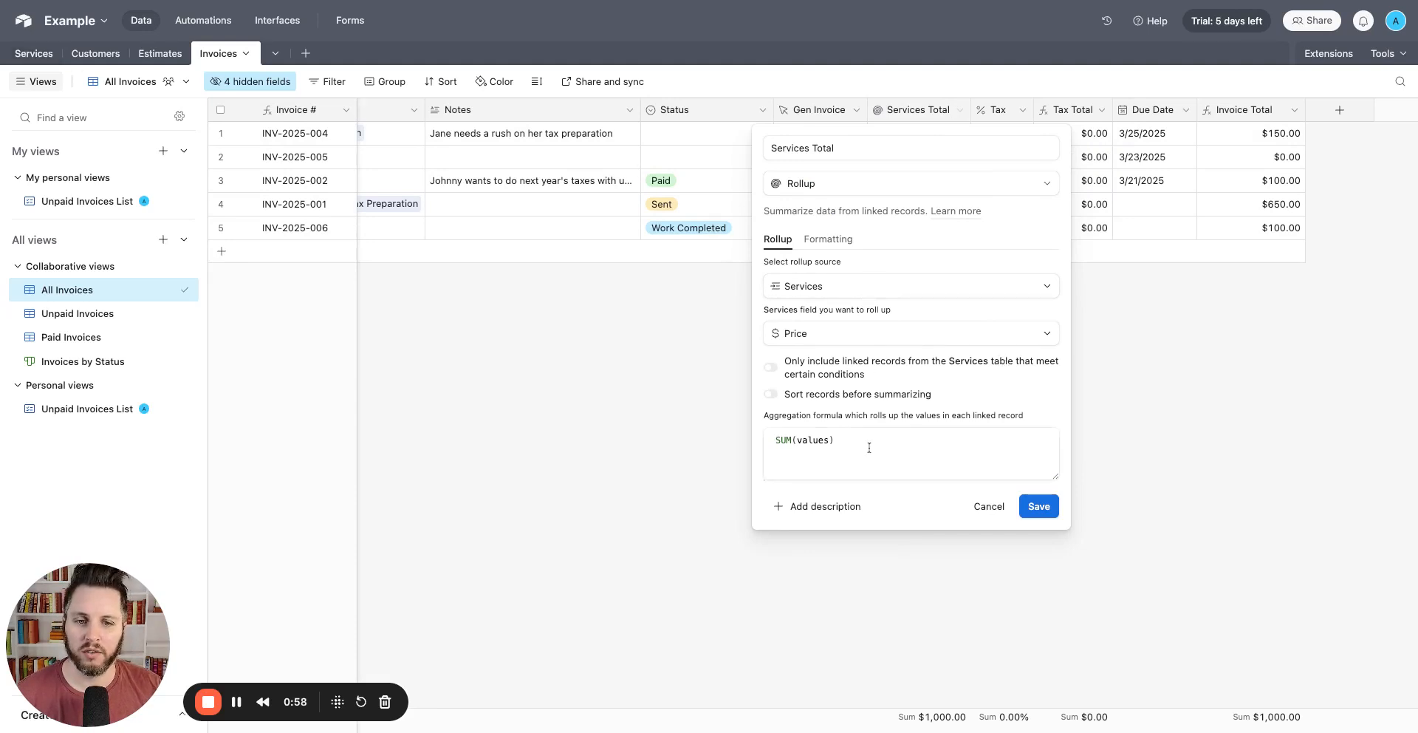
left_click(990, 507)
scroll(916, 233, "left", 5)
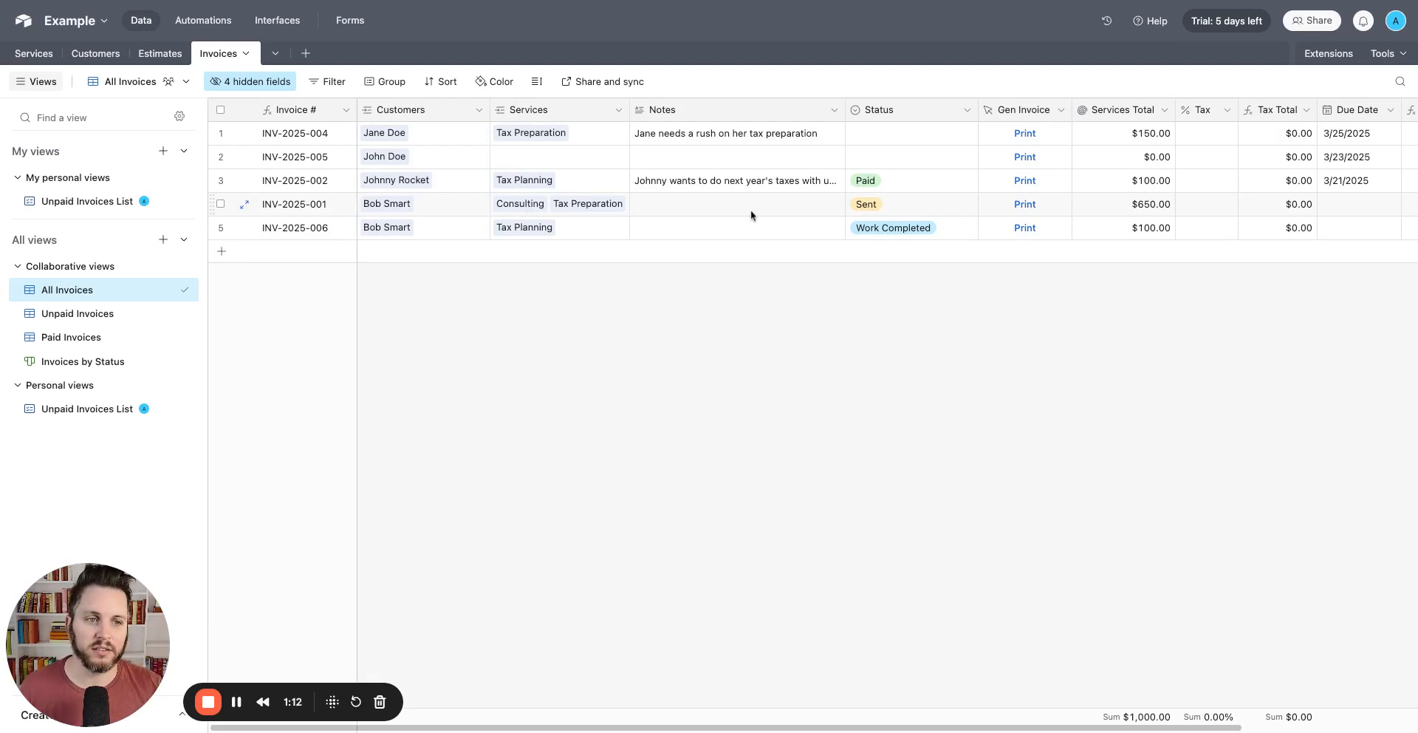
scroll(747, 215, "right", 5)
left_click(957, 114)
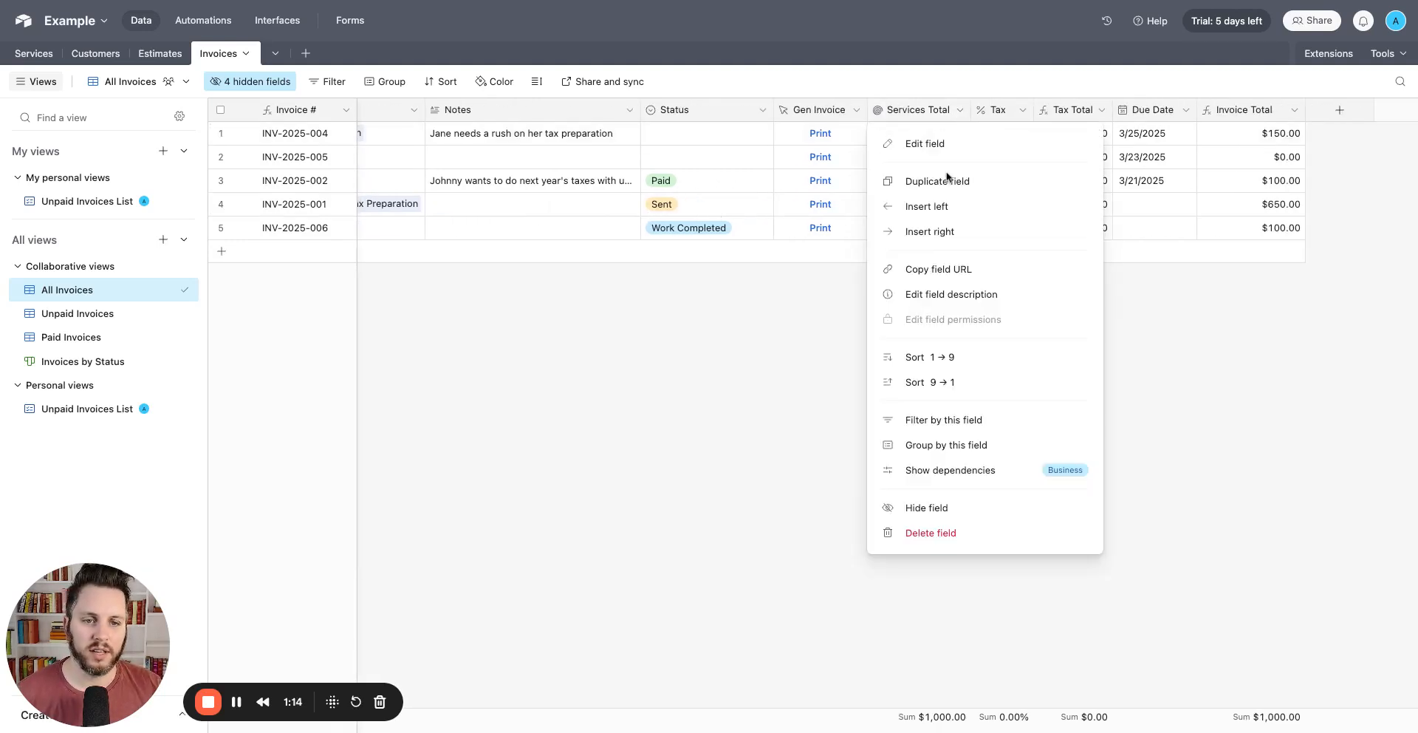
left_click(924, 144)
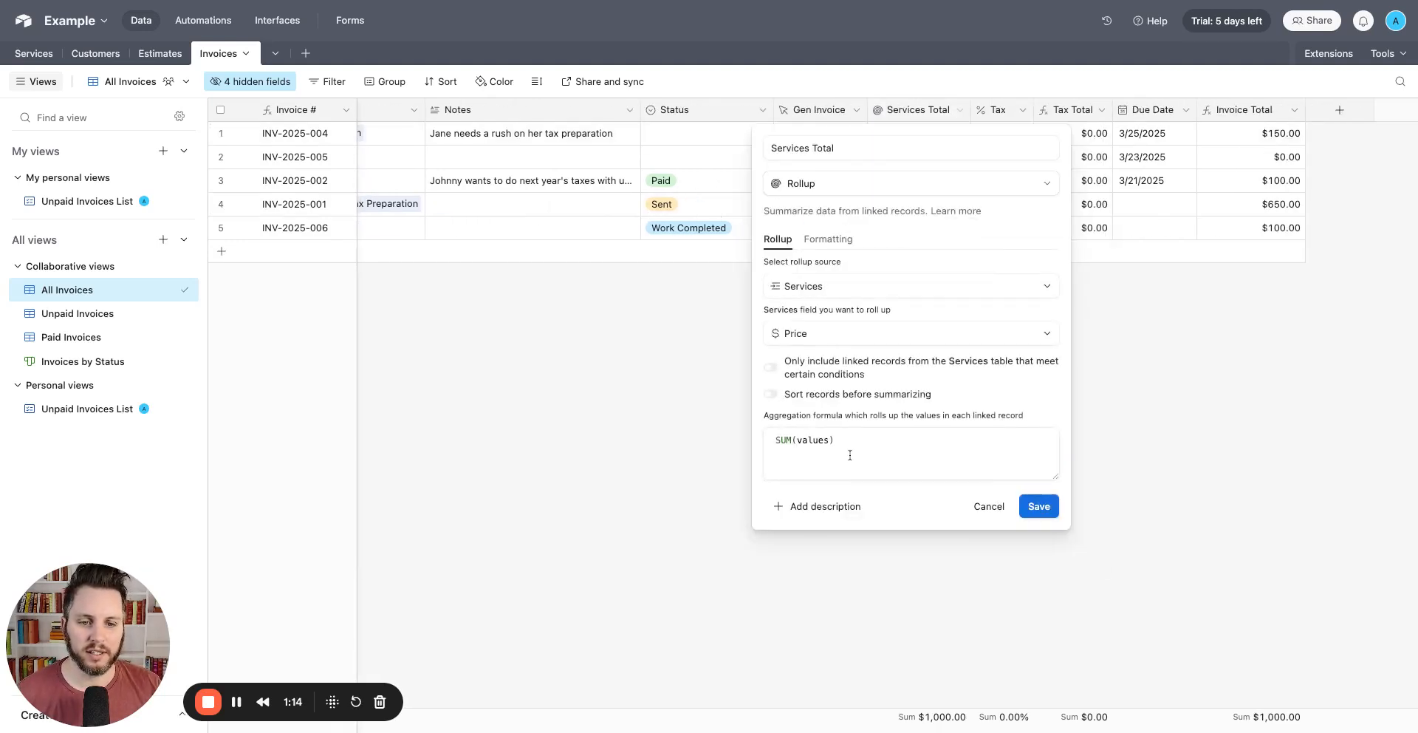
left_click(989, 506)
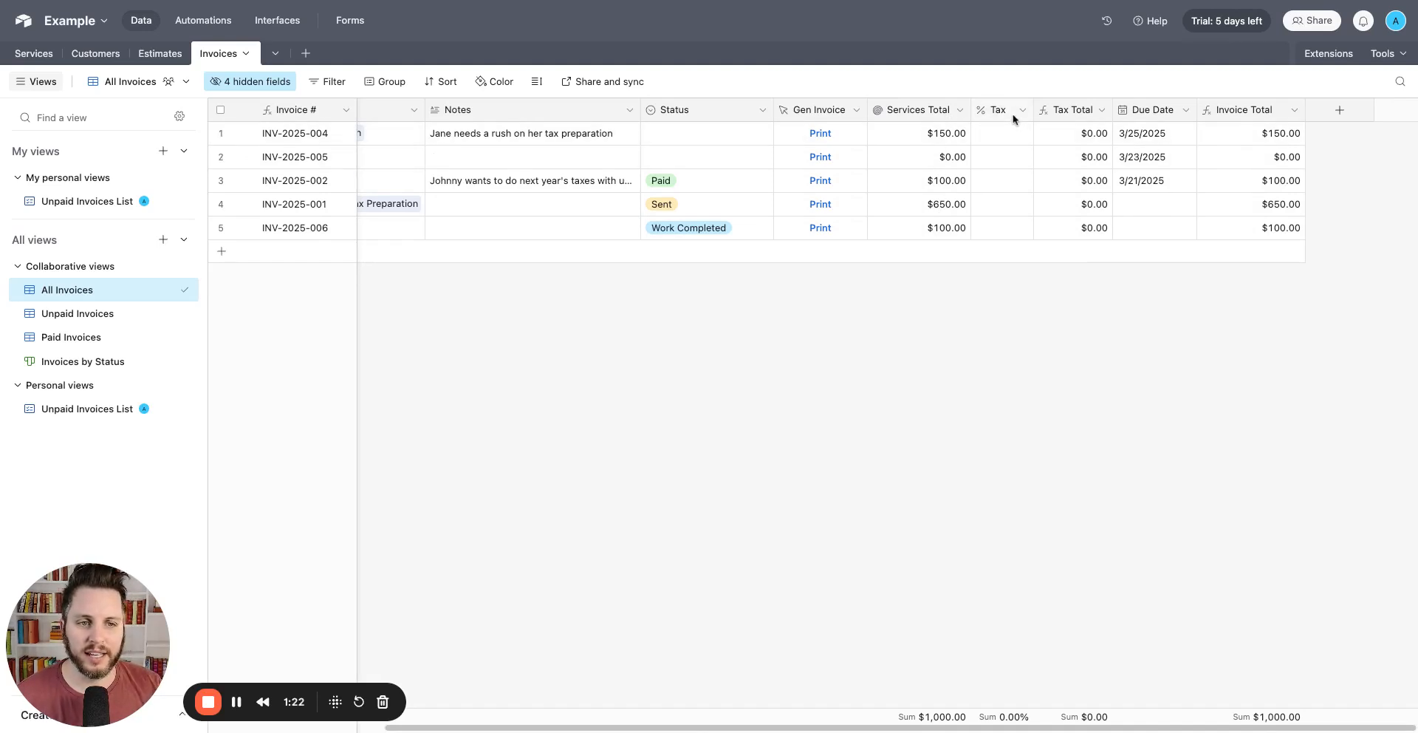
Examine the formula of the Tax Total field and close it without changes
left_click(1023, 144)
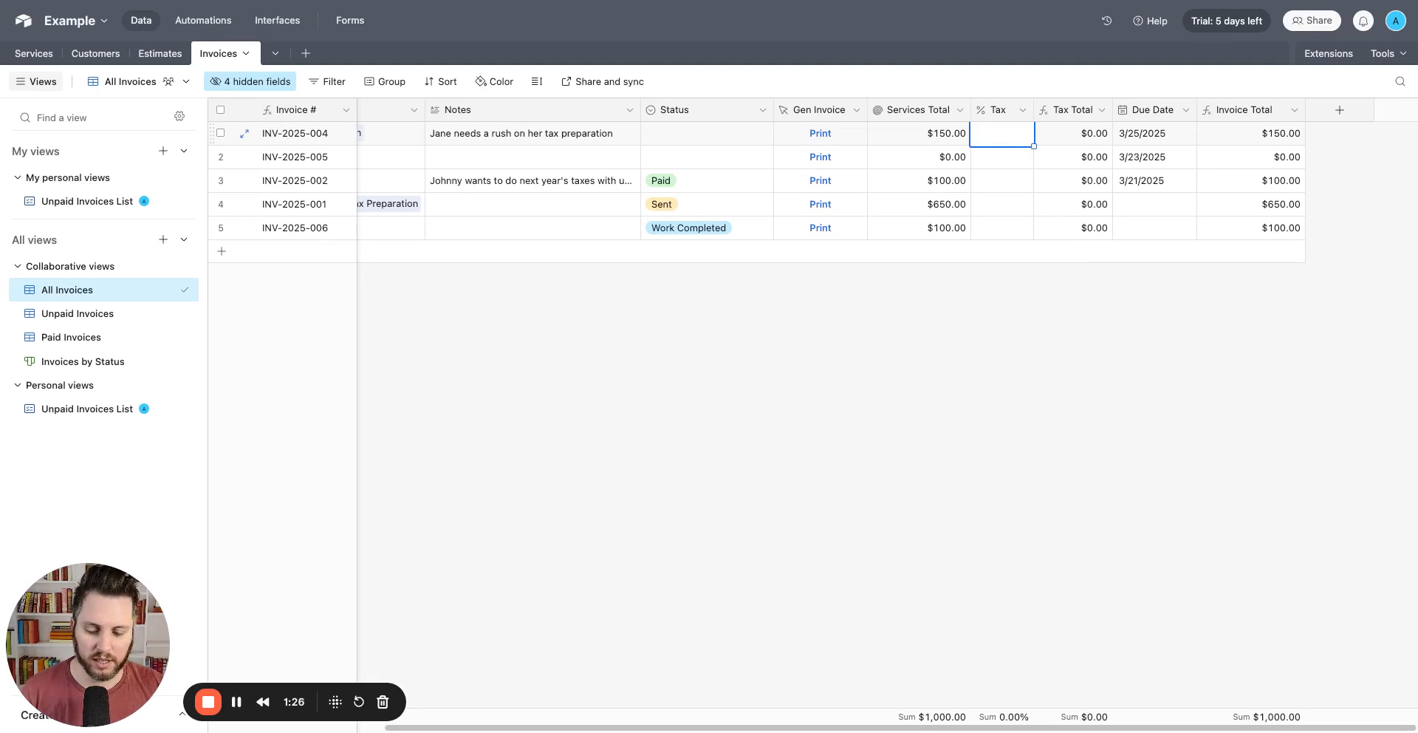
left_click(1101, 110)
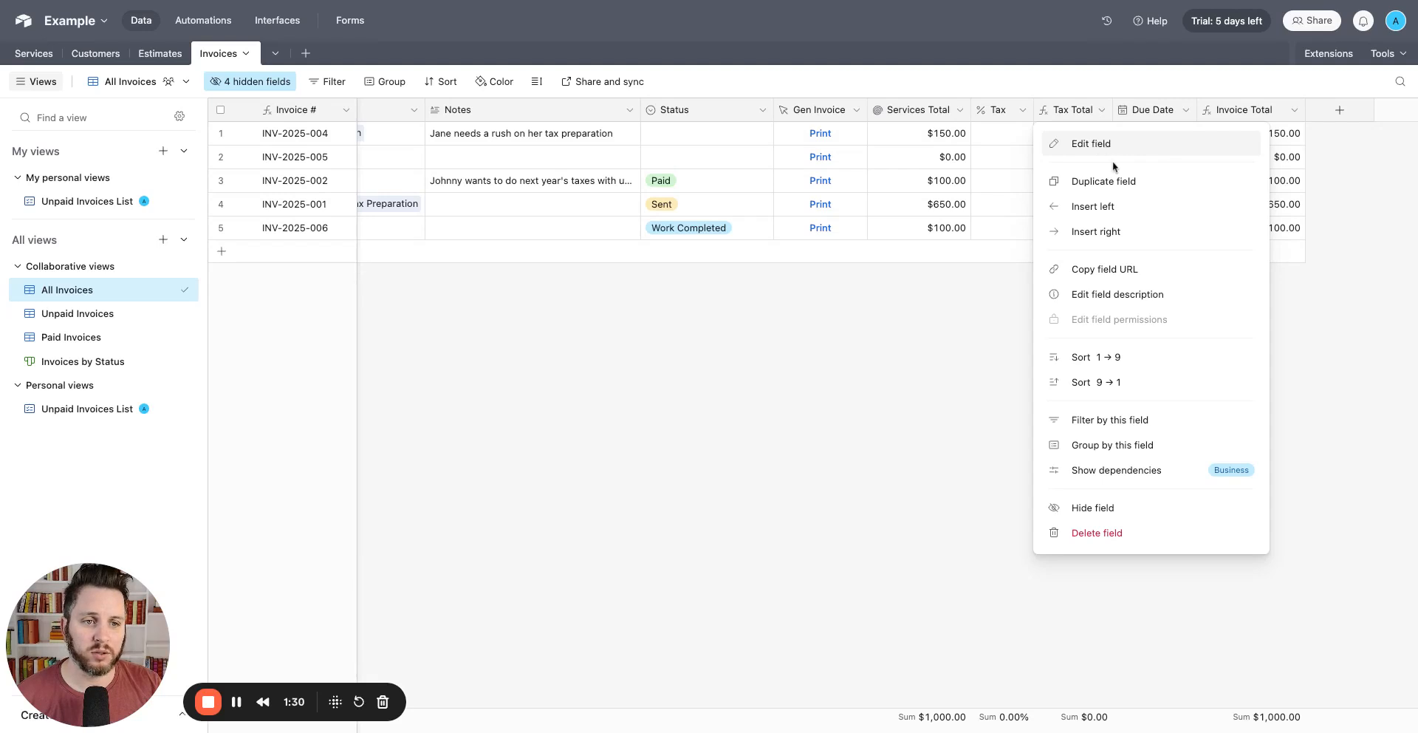
left_click(1104, 143)
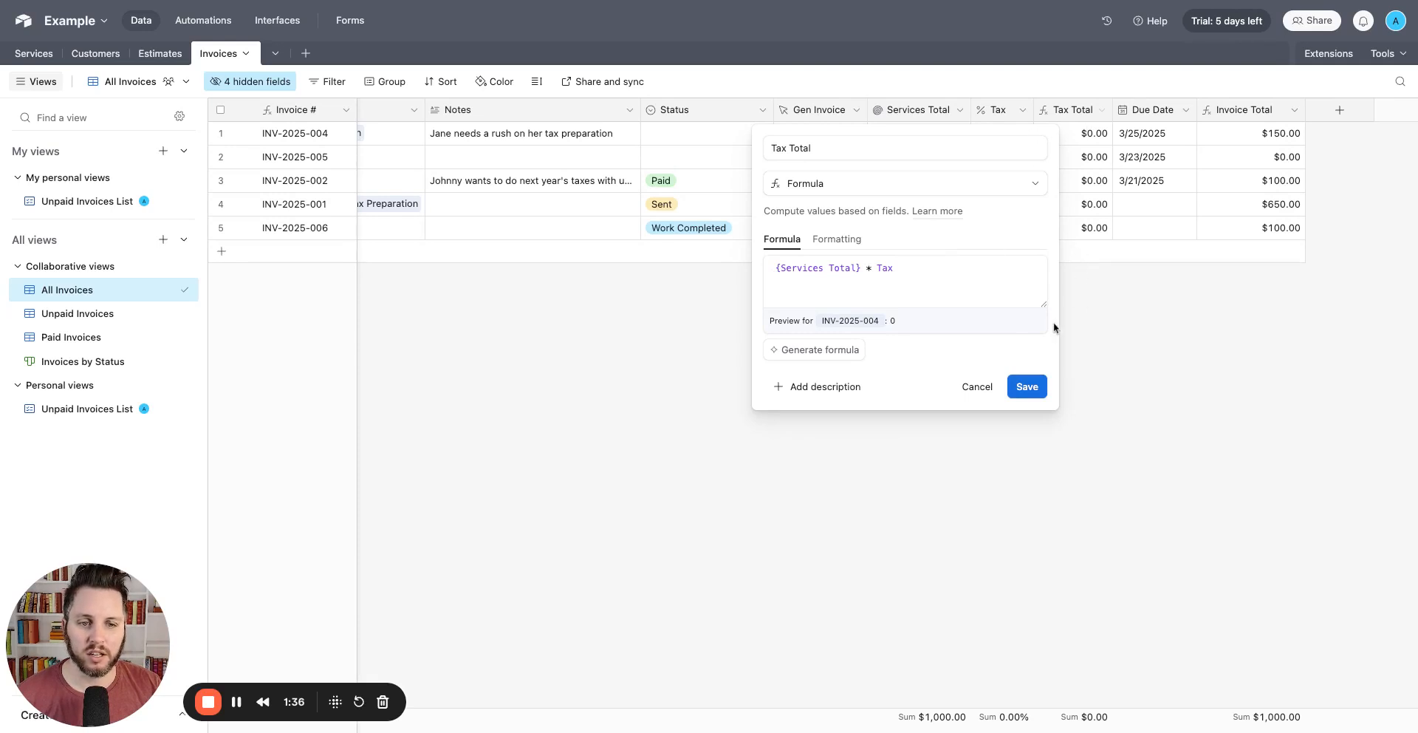
left_click(985, 386)
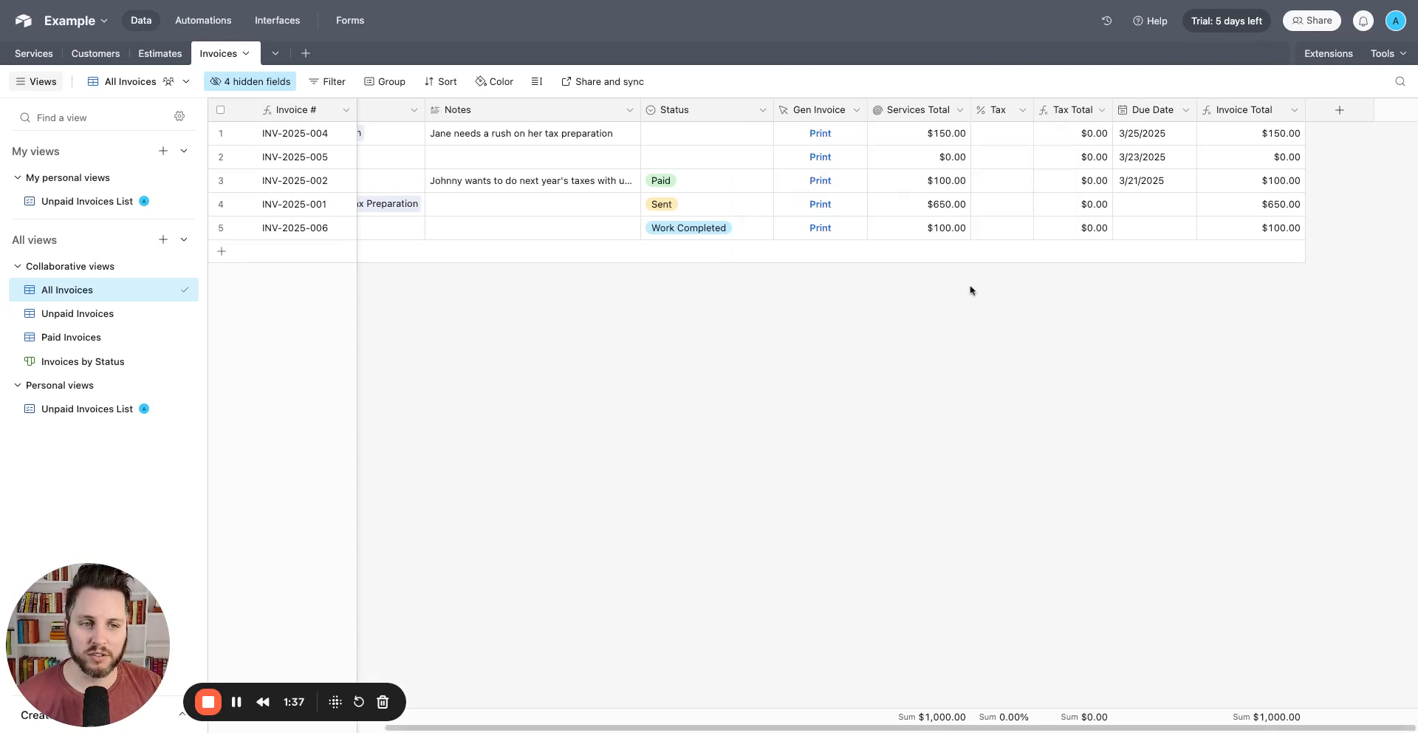
Enter a Tax rate of 8% for the invoices in rows 1 and 2 and 5% for the one in row 3
left_click(1009, 137)
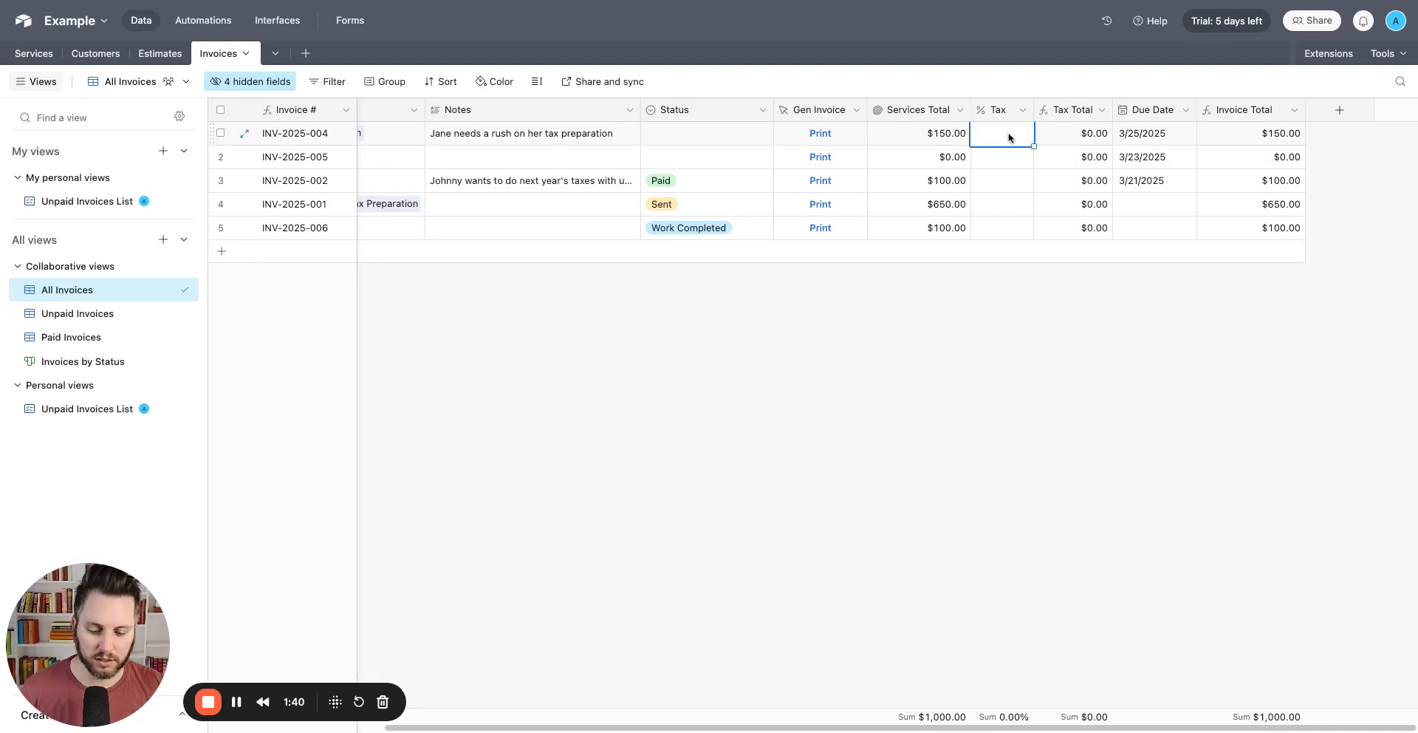
type("8")
key("Return")
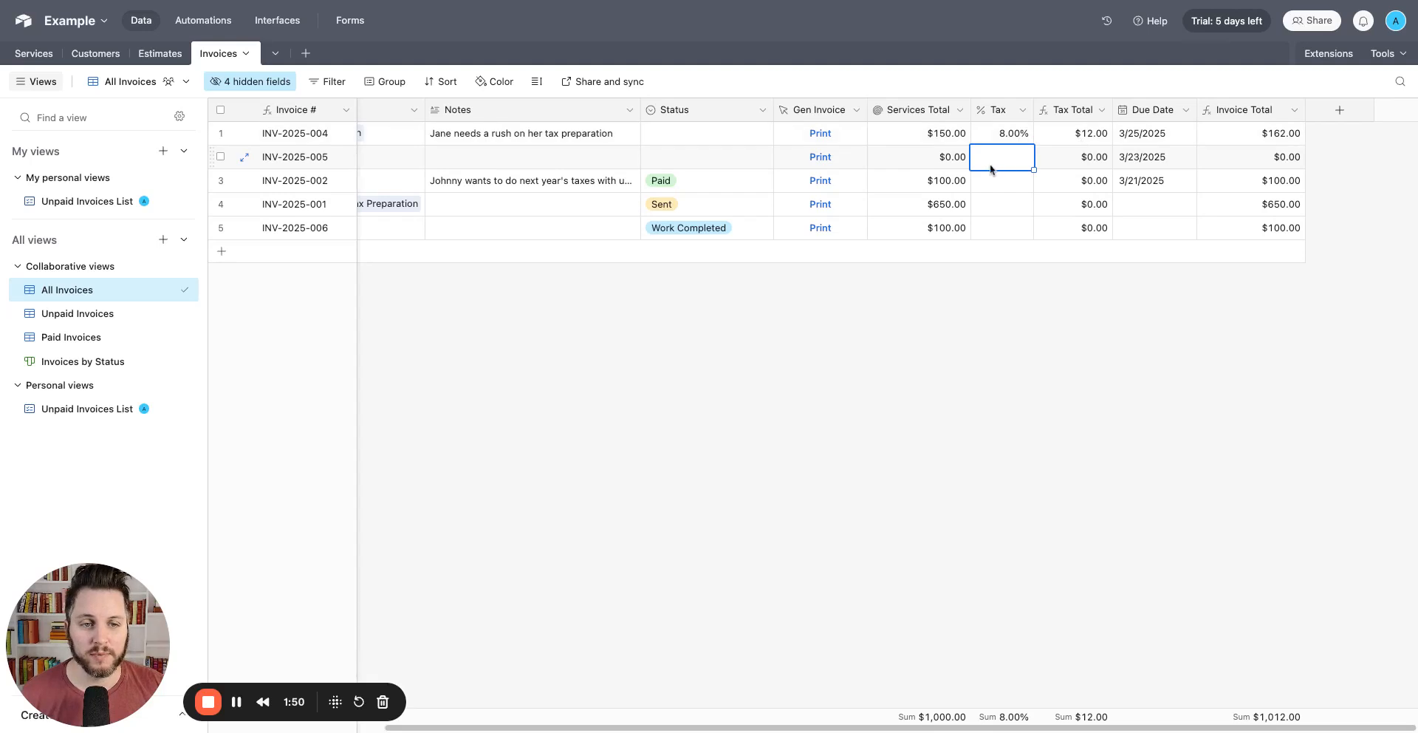
type("8")
key("Return")
type("5")
key("Return")
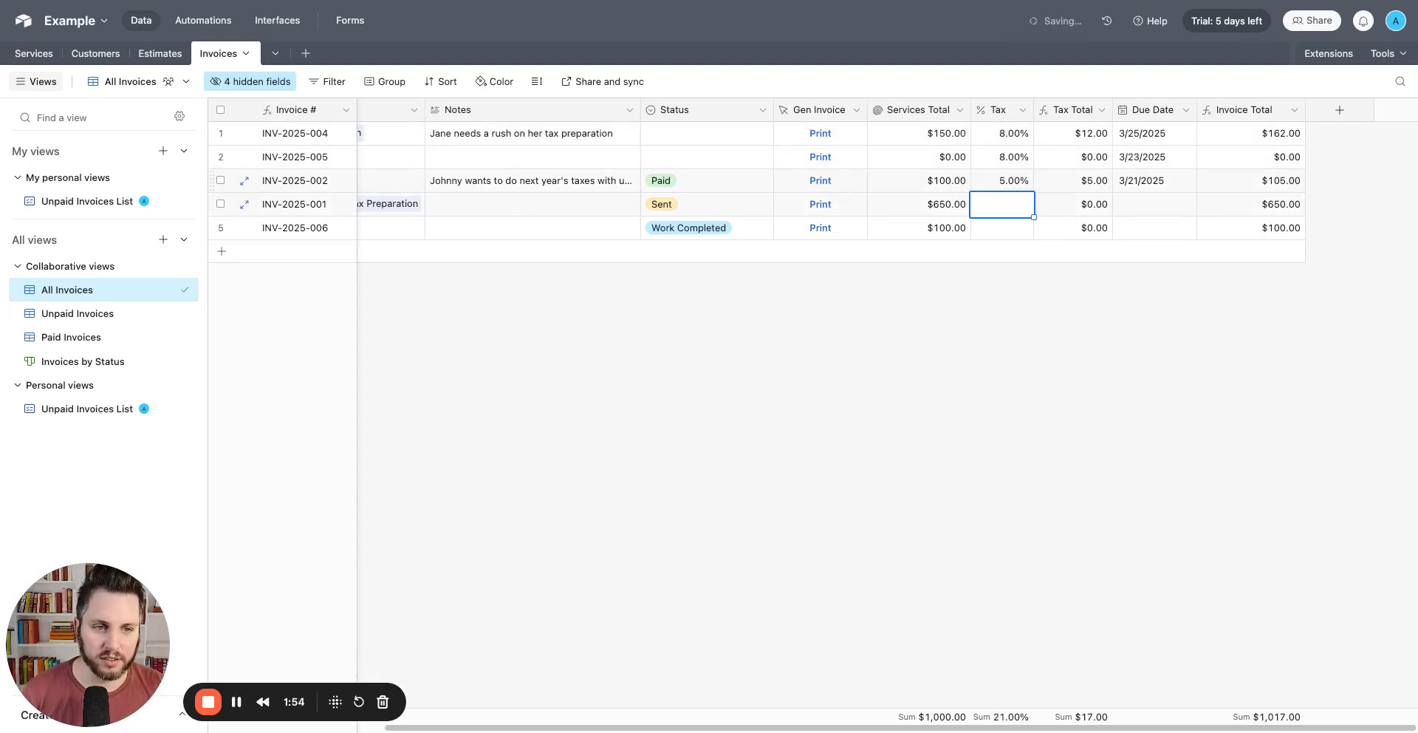
Enter a Tax rate of 6.5% for the invoice in row 4 and 12% for the one in row 5
key("Up")
key("Down")
type("6")
key("Return")
type("12")
key("Return")
left_click(1161, 290)
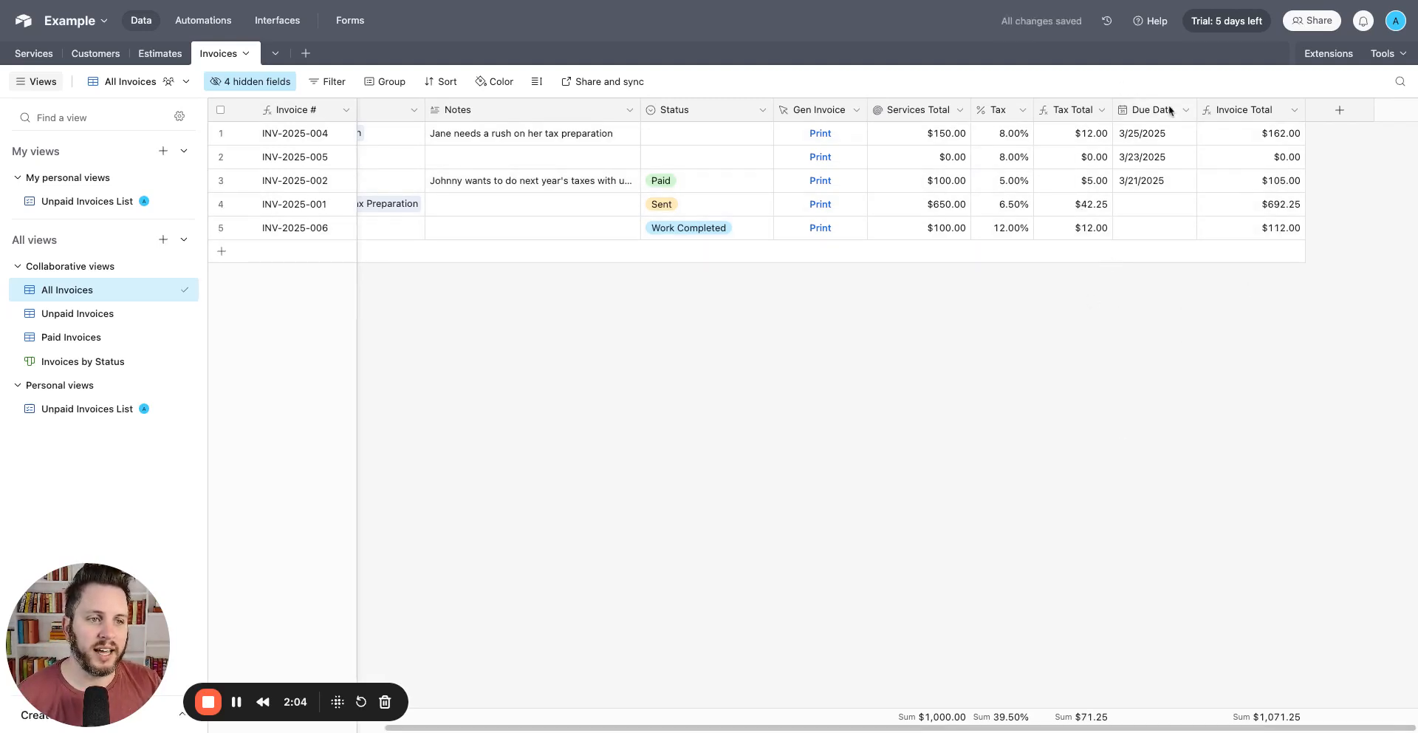
Move the Invoice Total field ahead of Due Date and fit its column width to the content
left_click_drag(1220, 112, 1106, 112)
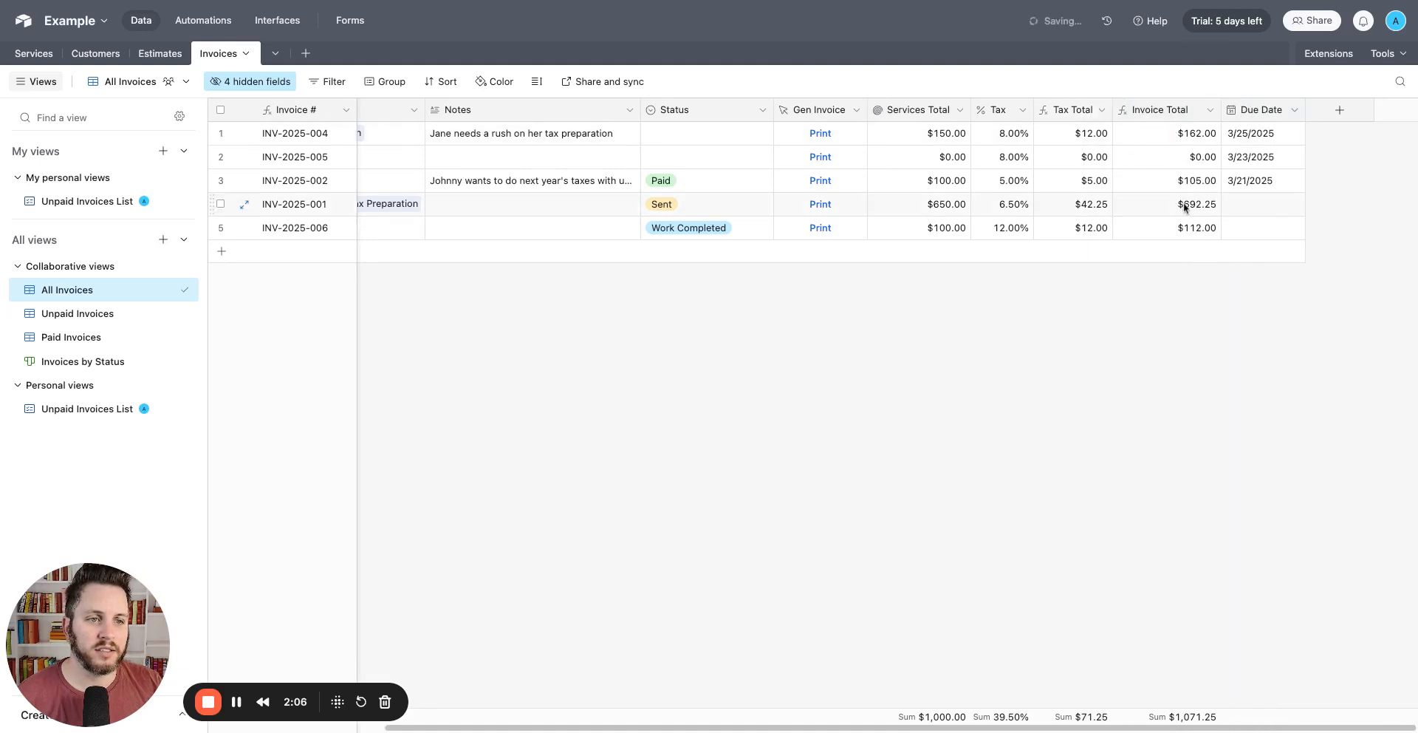
double_click(1222, 110)
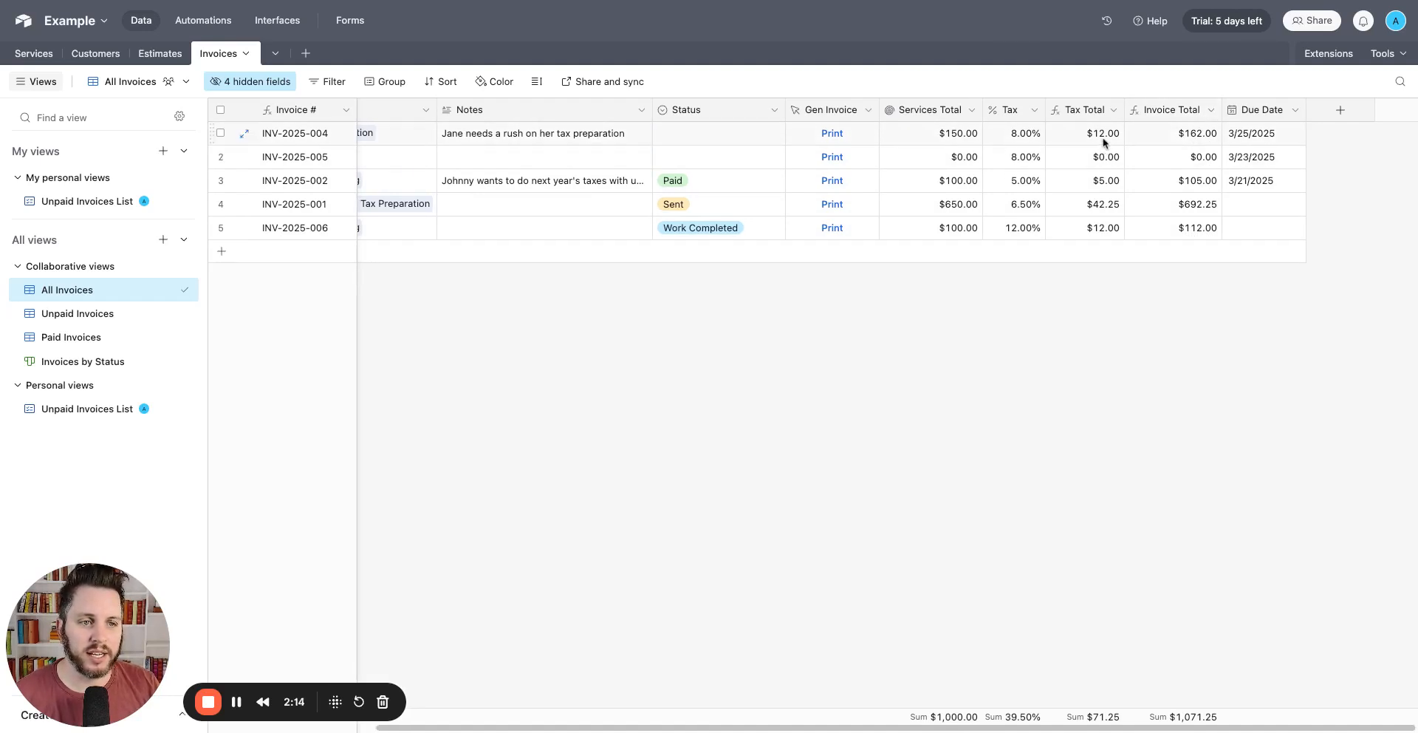
Review the formula of the Invoice Total field and save it as it is
left_click(1211, 109)
left_click(1197, 144)
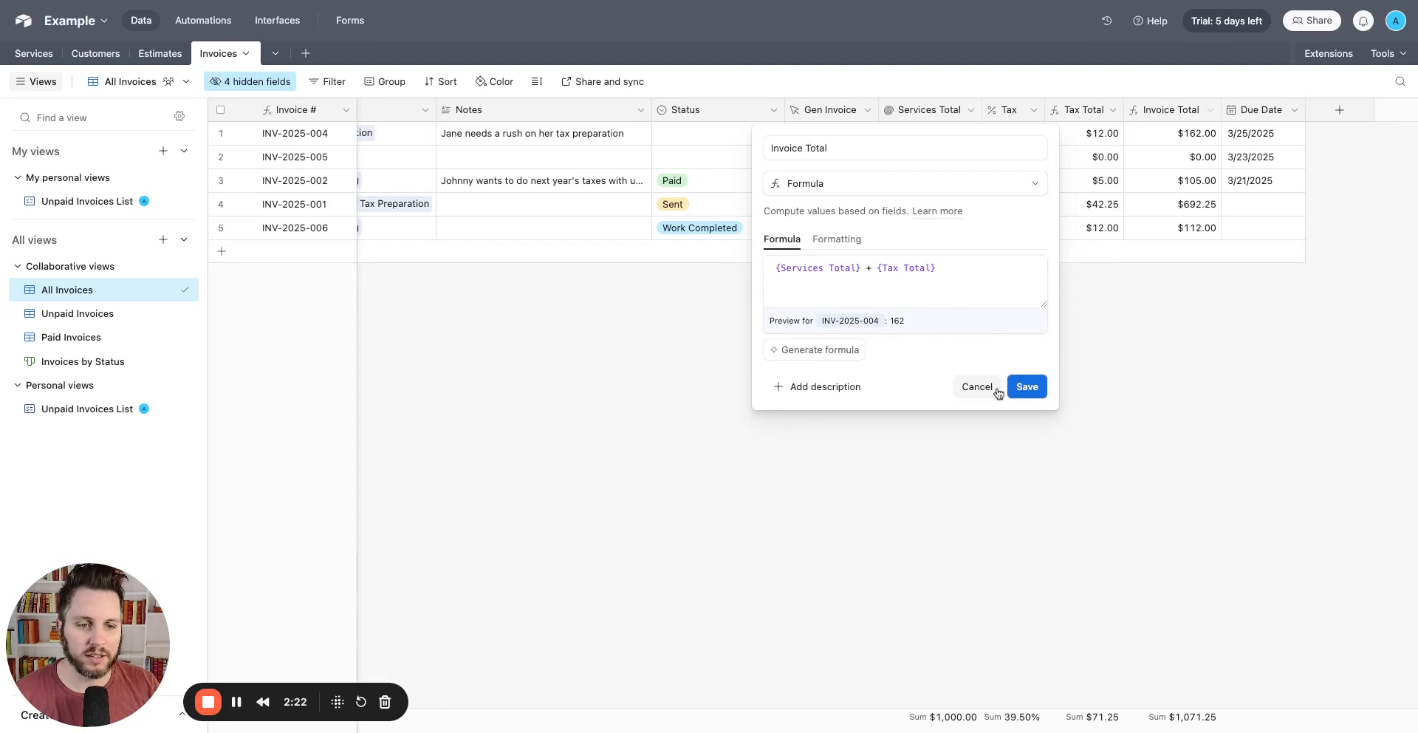
left_click(1029, 386)
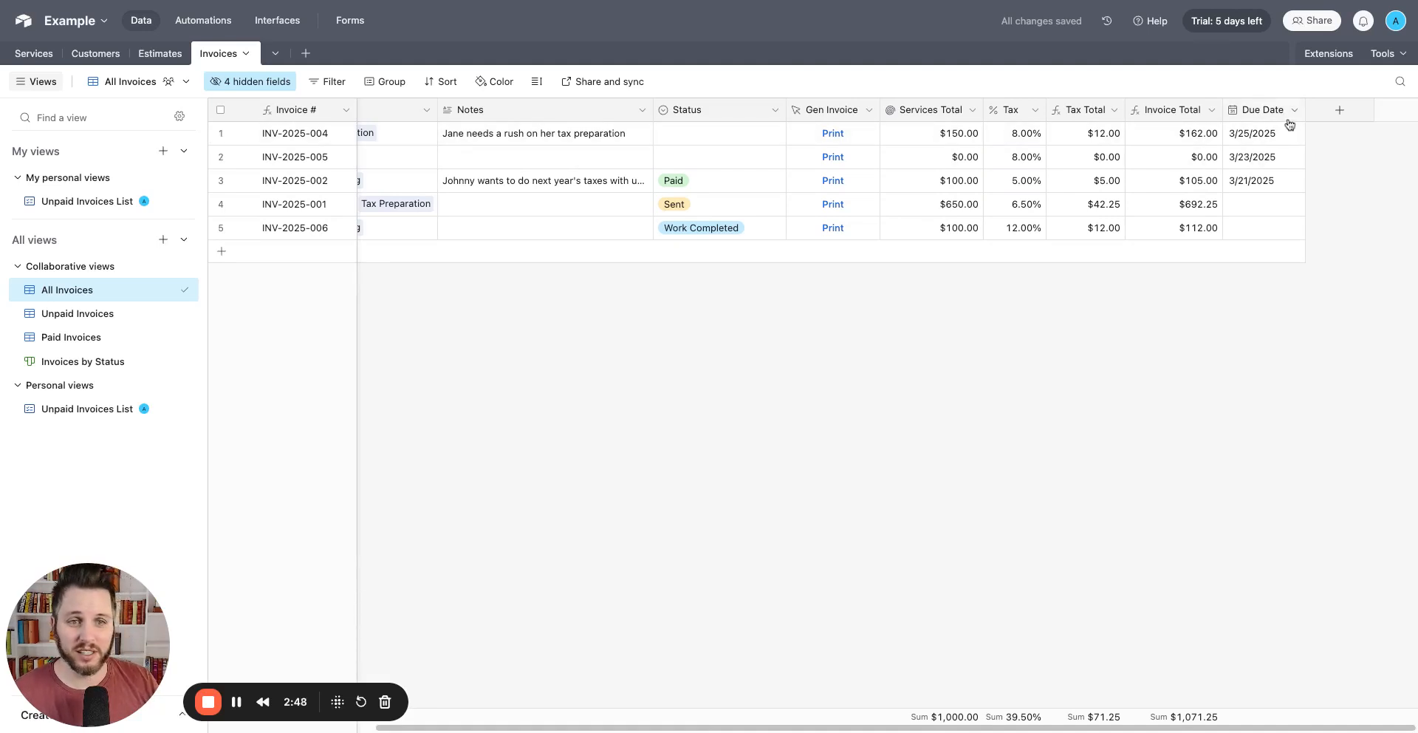
Show the hidden Overdue field in the All Invoices view
left_click(241, 85)
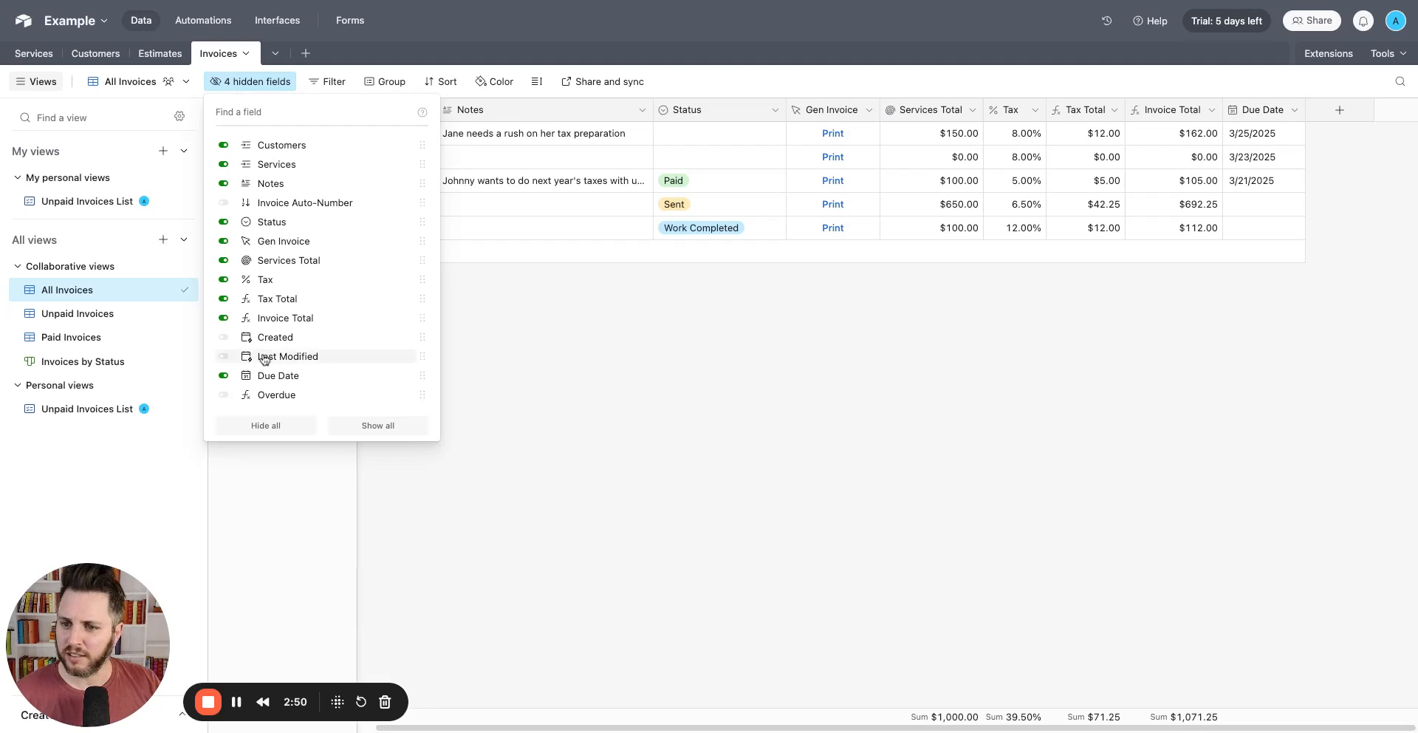
left_click(223, 395)
left_click(1158, 453)
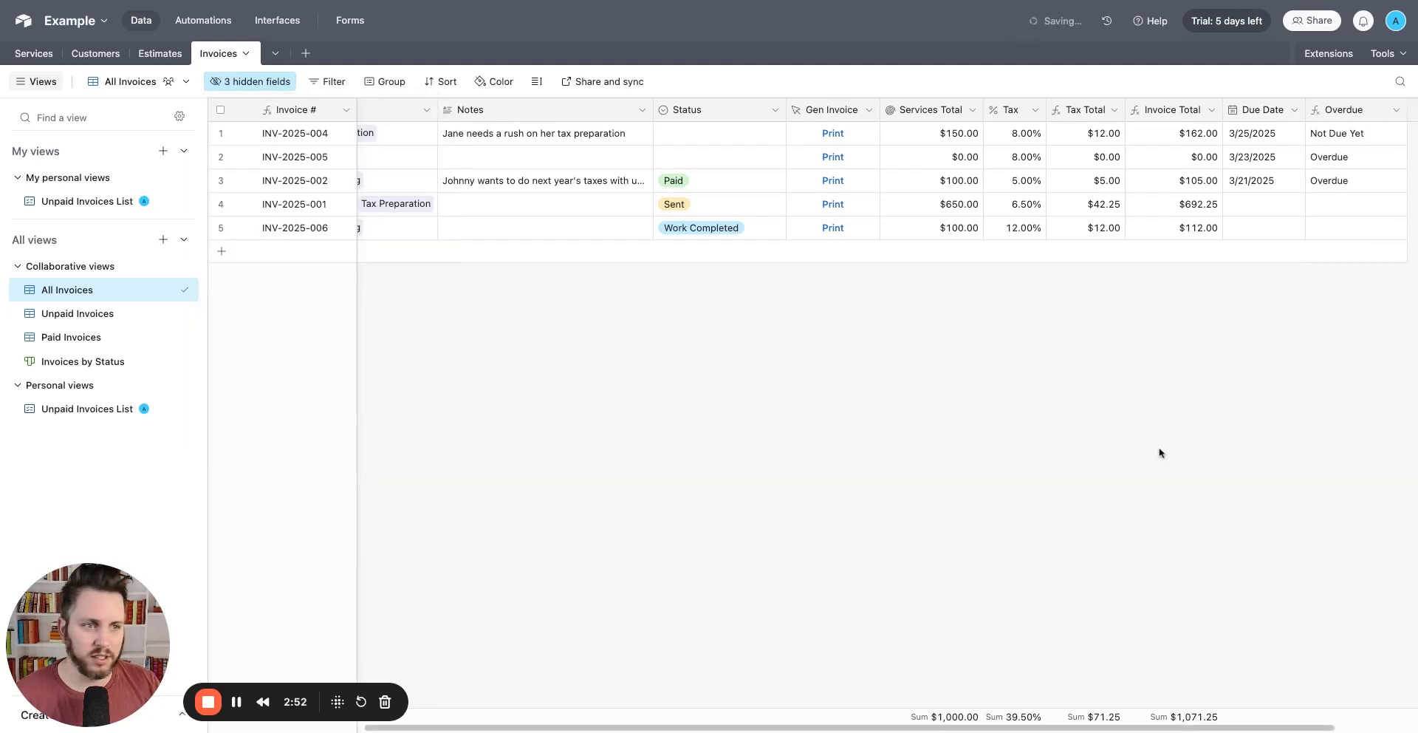
left_click_drag(1308, 111, 1306, 112)
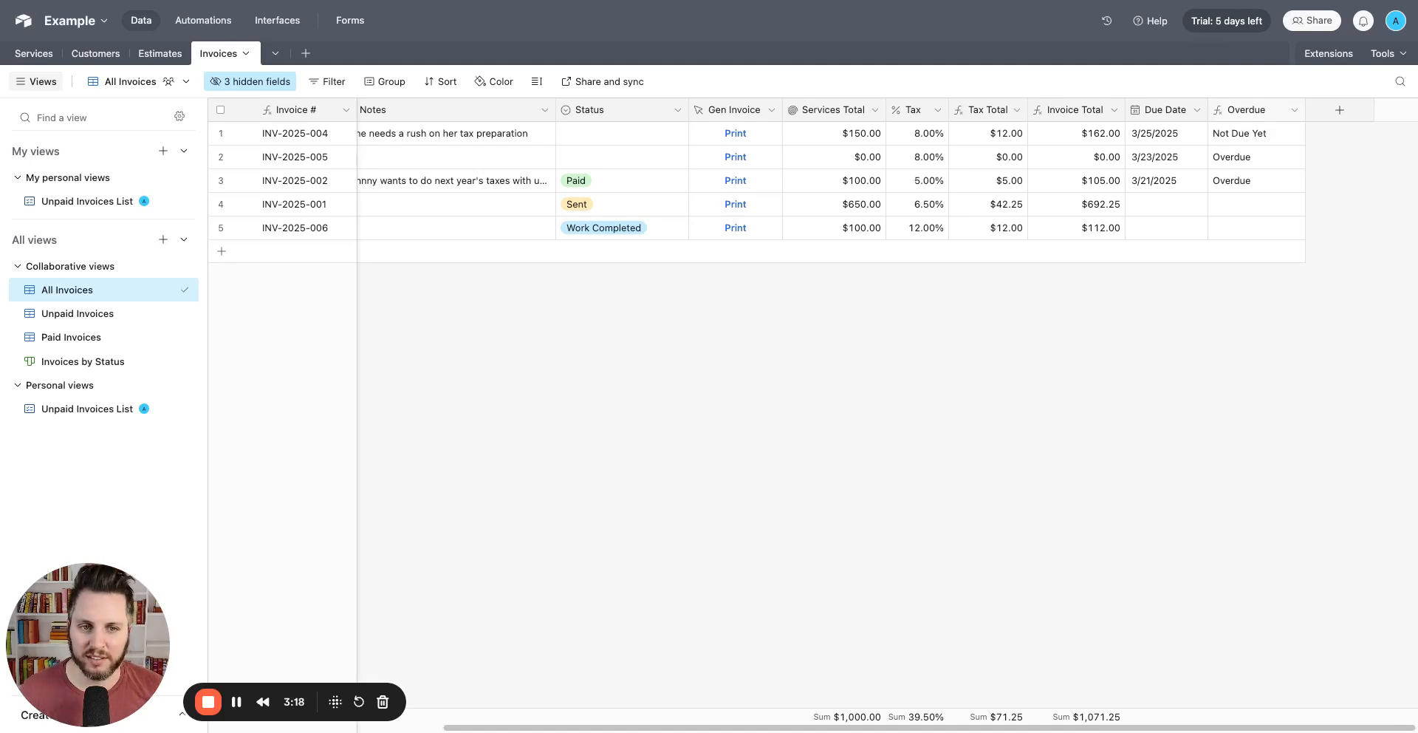
Examine the Overdue field's formula, focusing on the blank Due Date condition and the value it returns
left_click(1294, 109)
left_click(1281, 144)
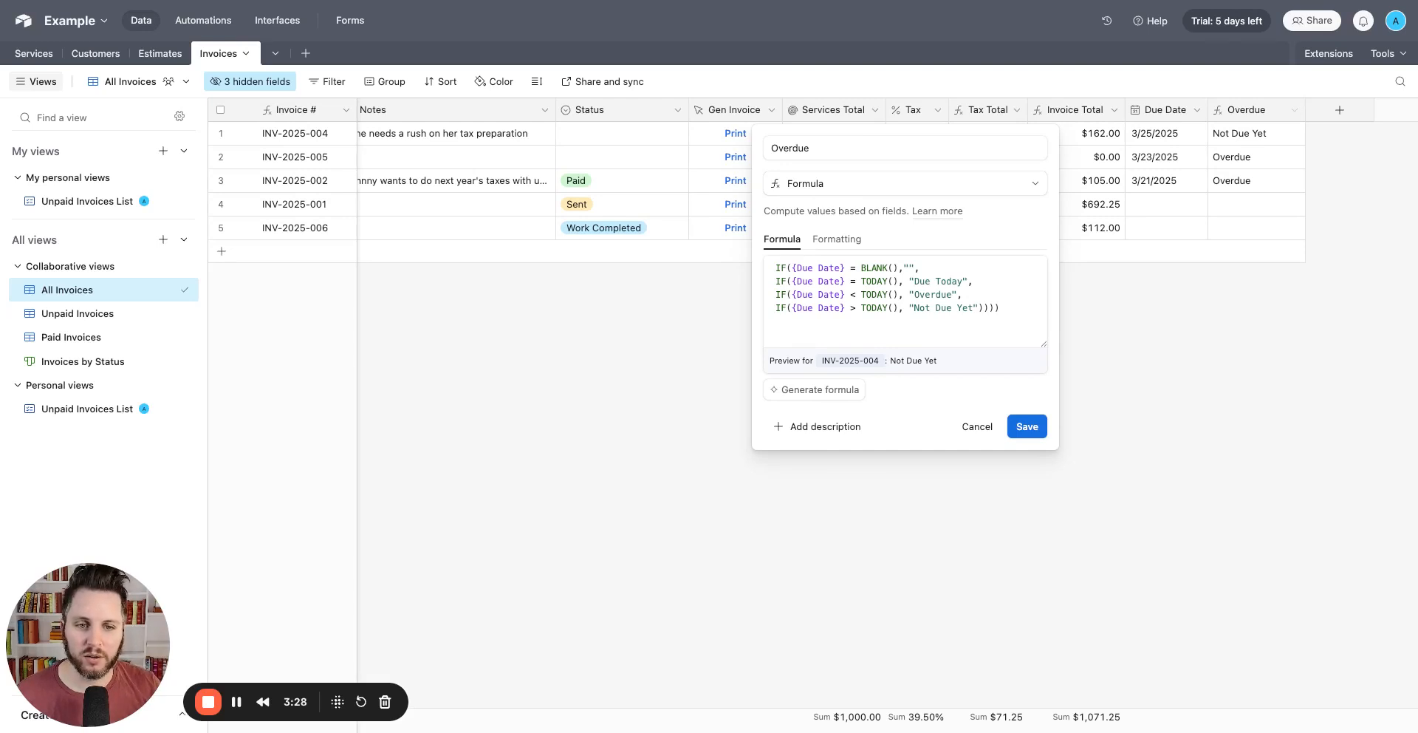
left_click(776, 268)
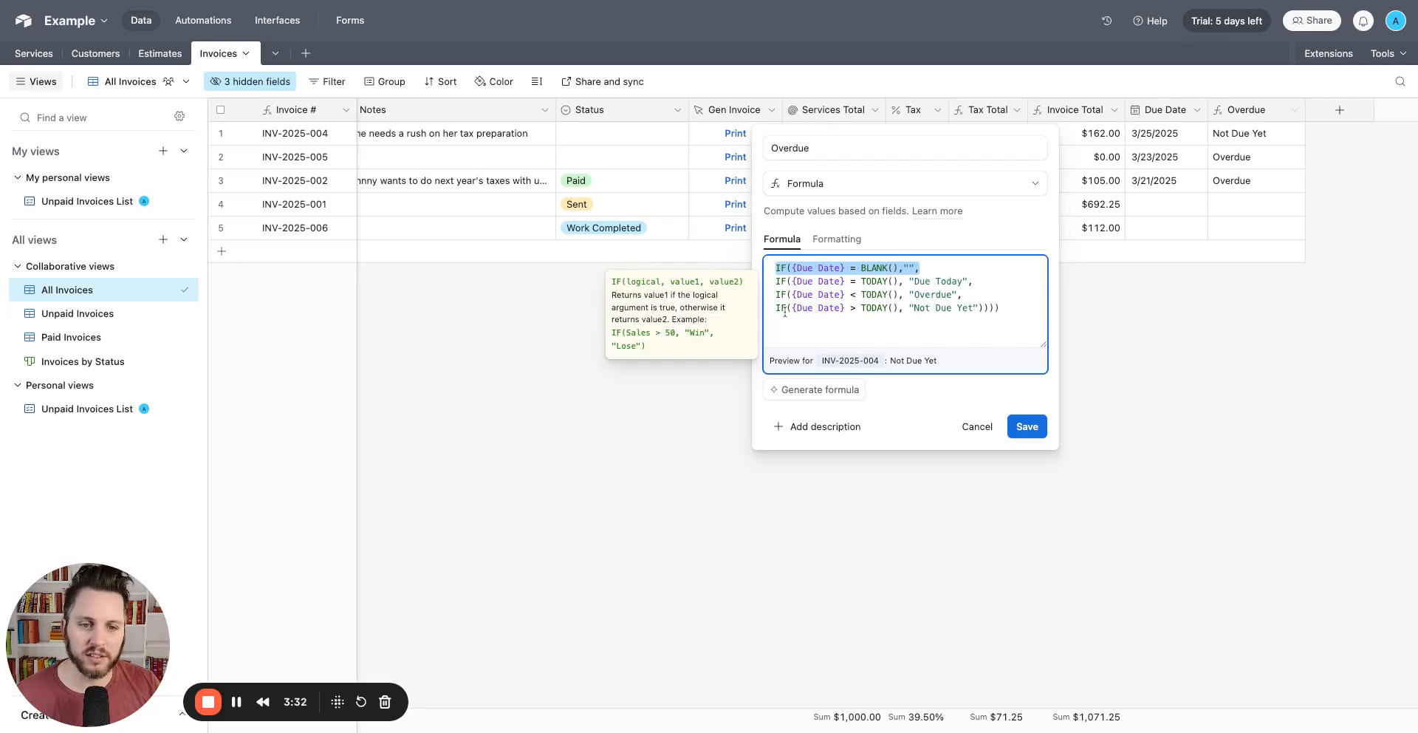
left_click(932, 271)
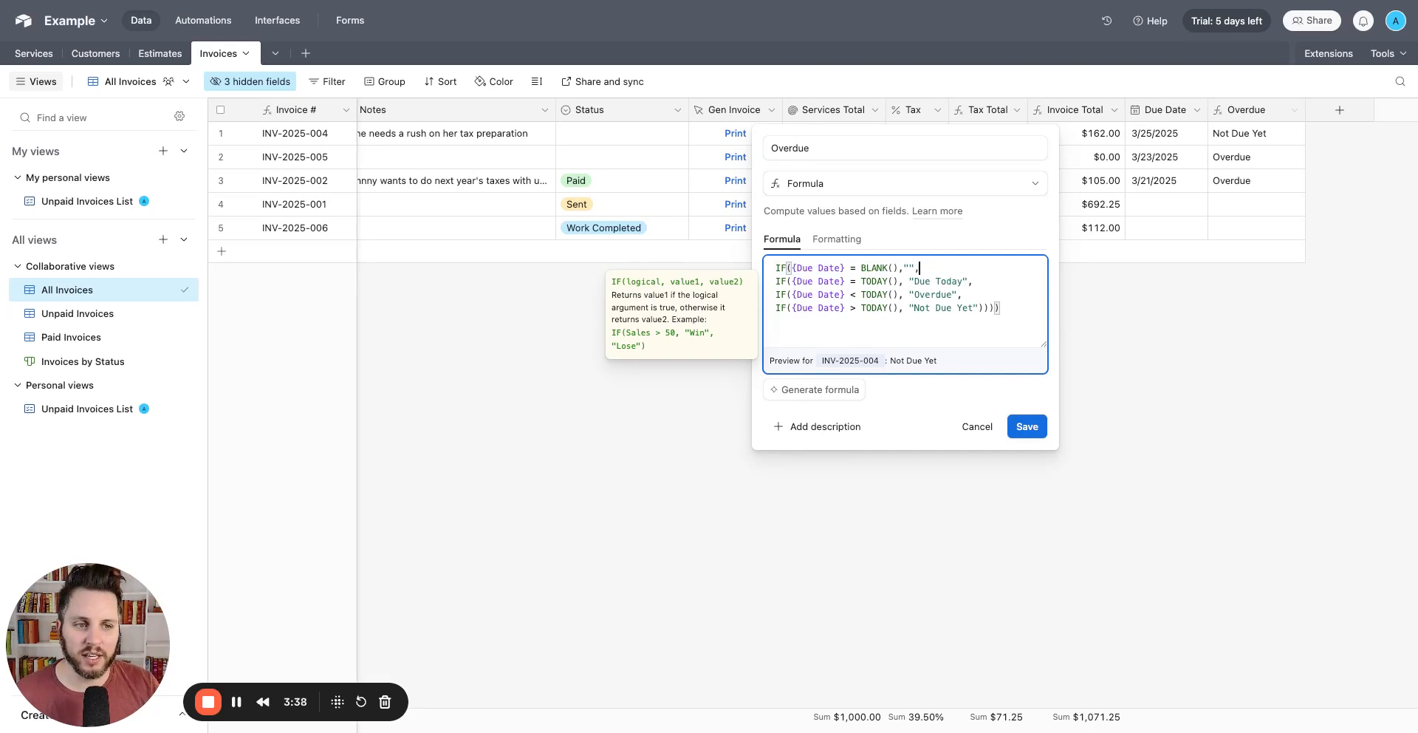
left_click_drag(921, 269, 775, 268)
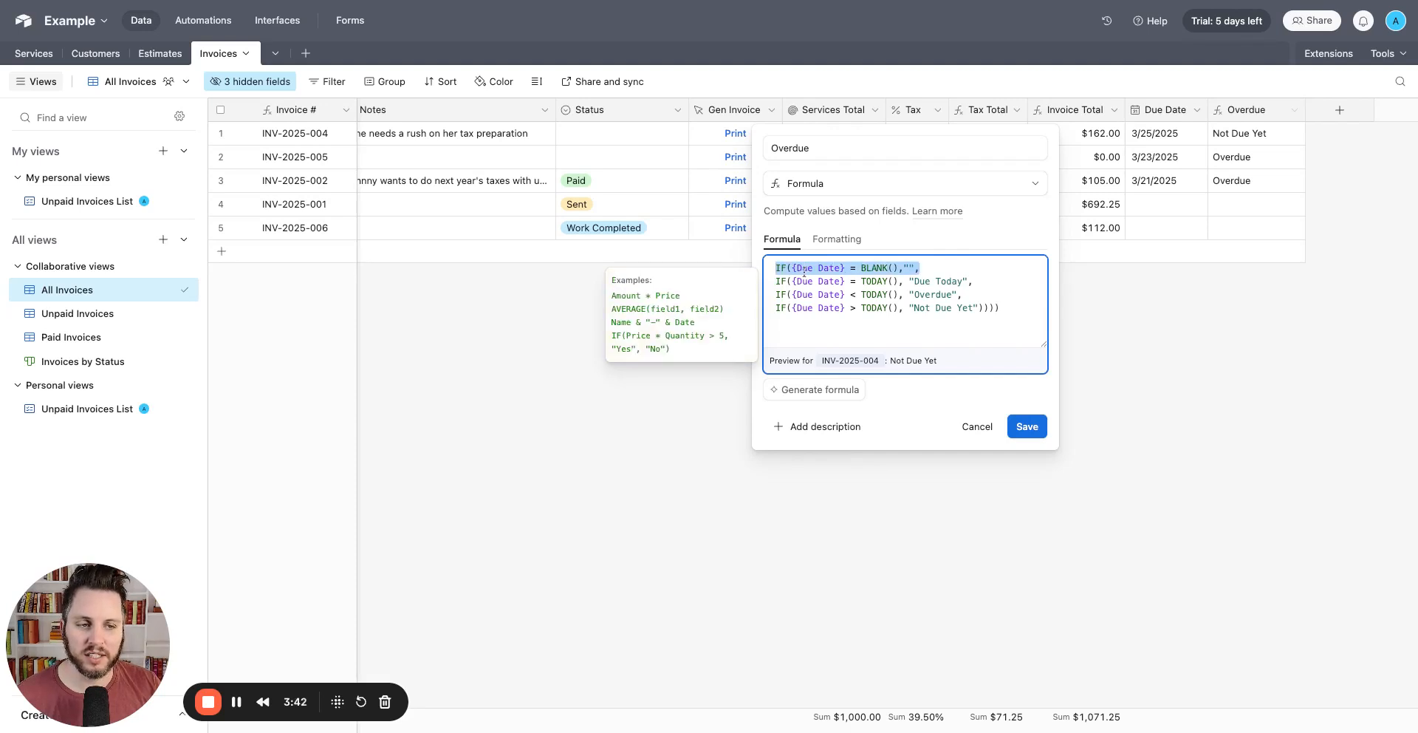
left_click(928, 271)
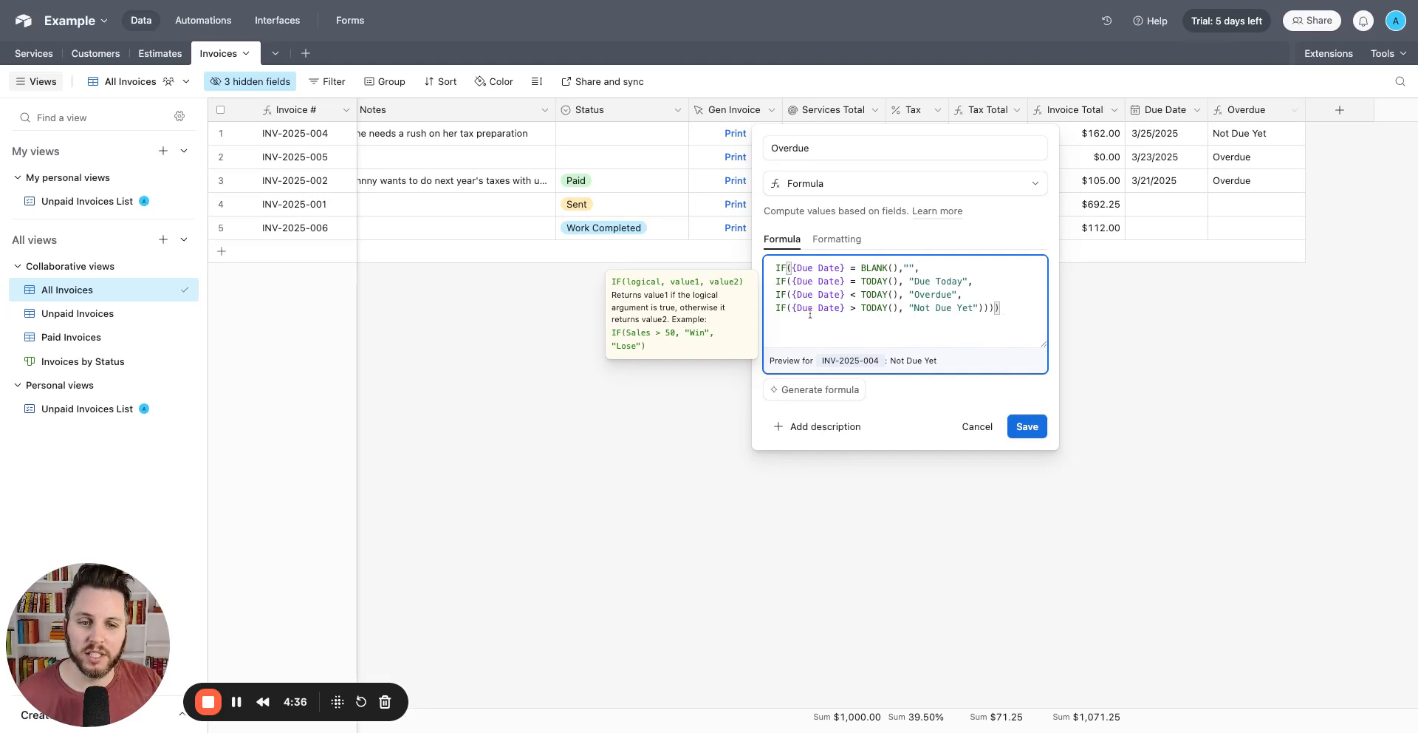
left_click(919, 268)
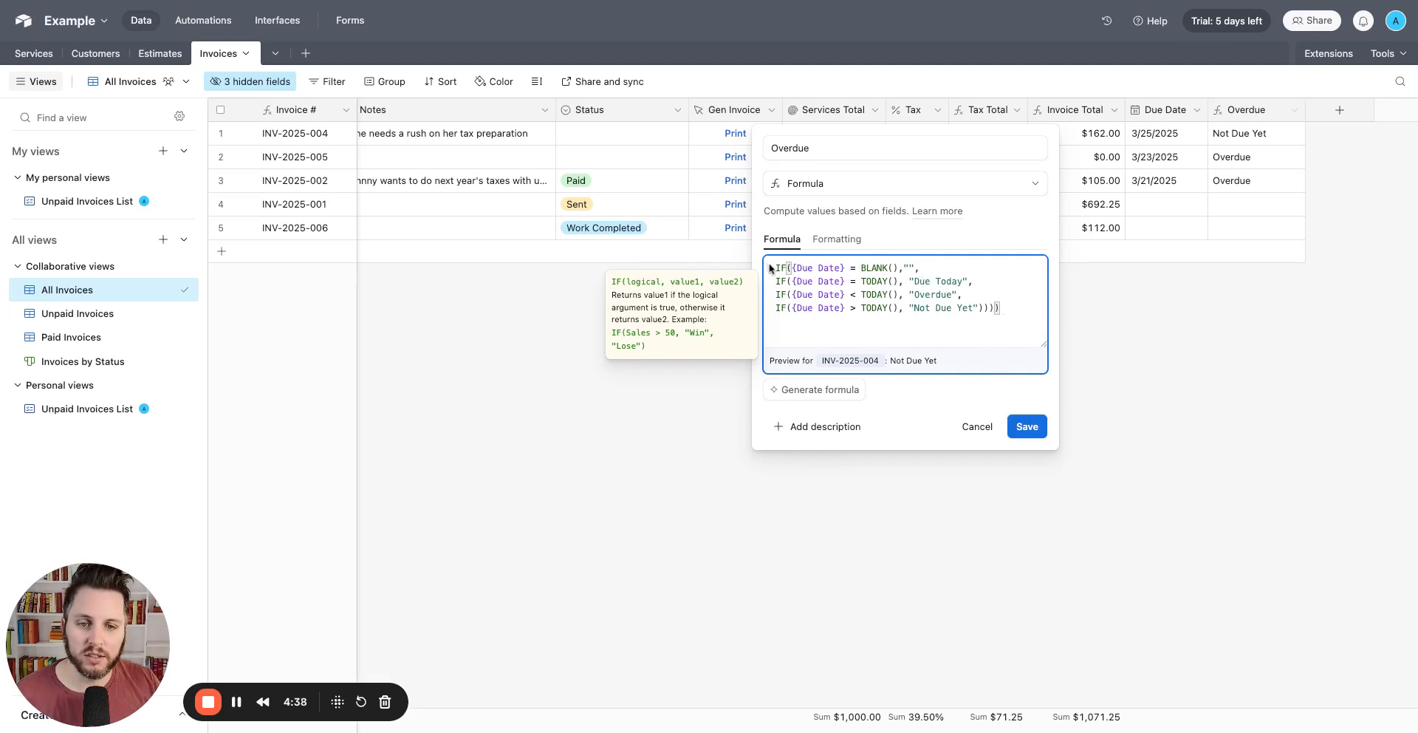
left_click_drag(790, 268, 897, 268)
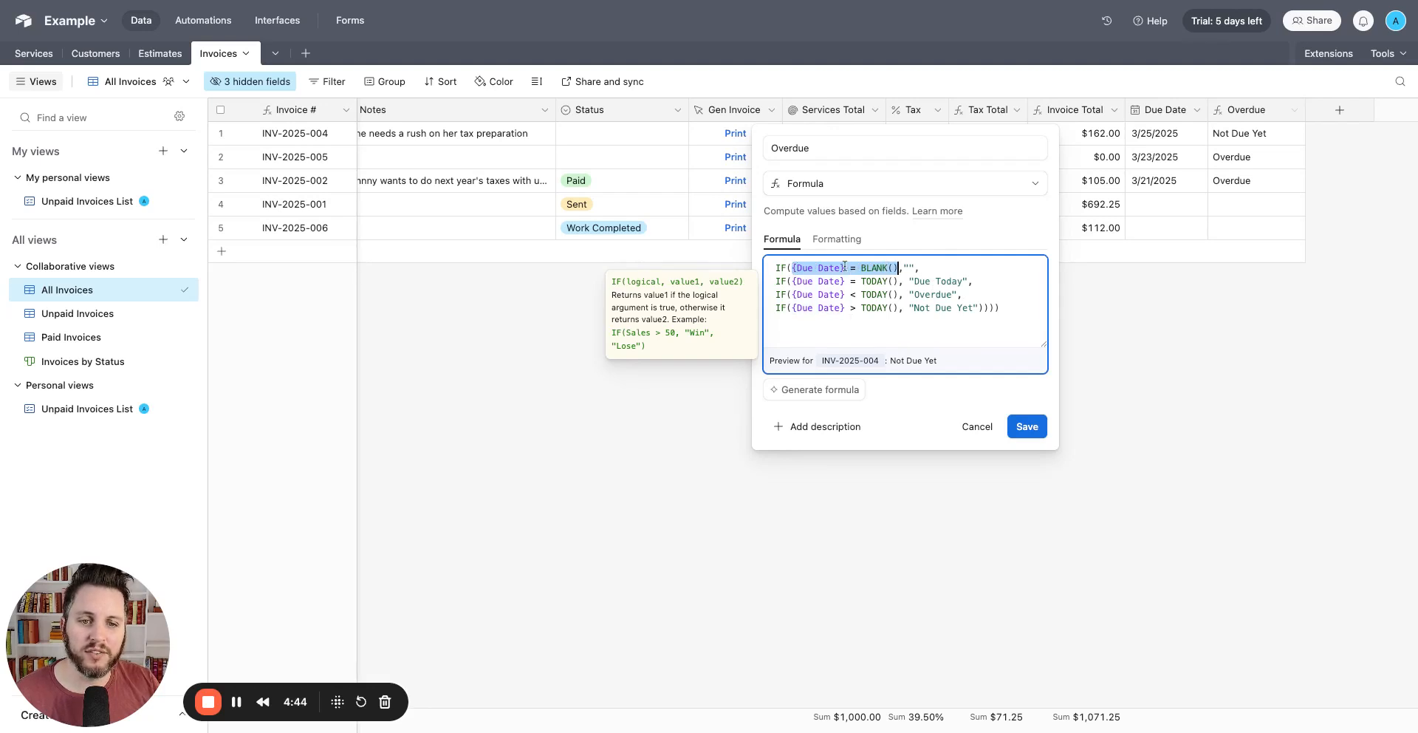
left_click(902, 265)
double_click(908, 268)
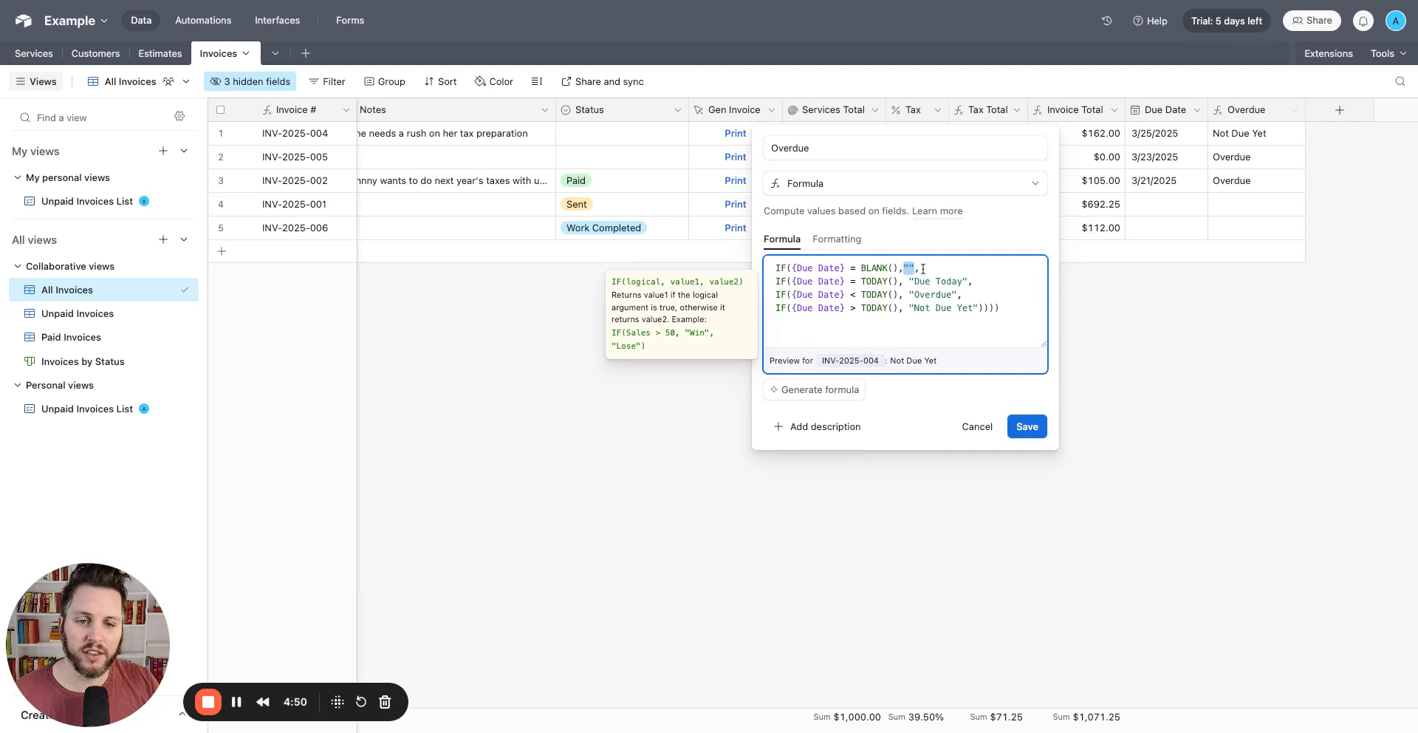
left_click(924, 267)
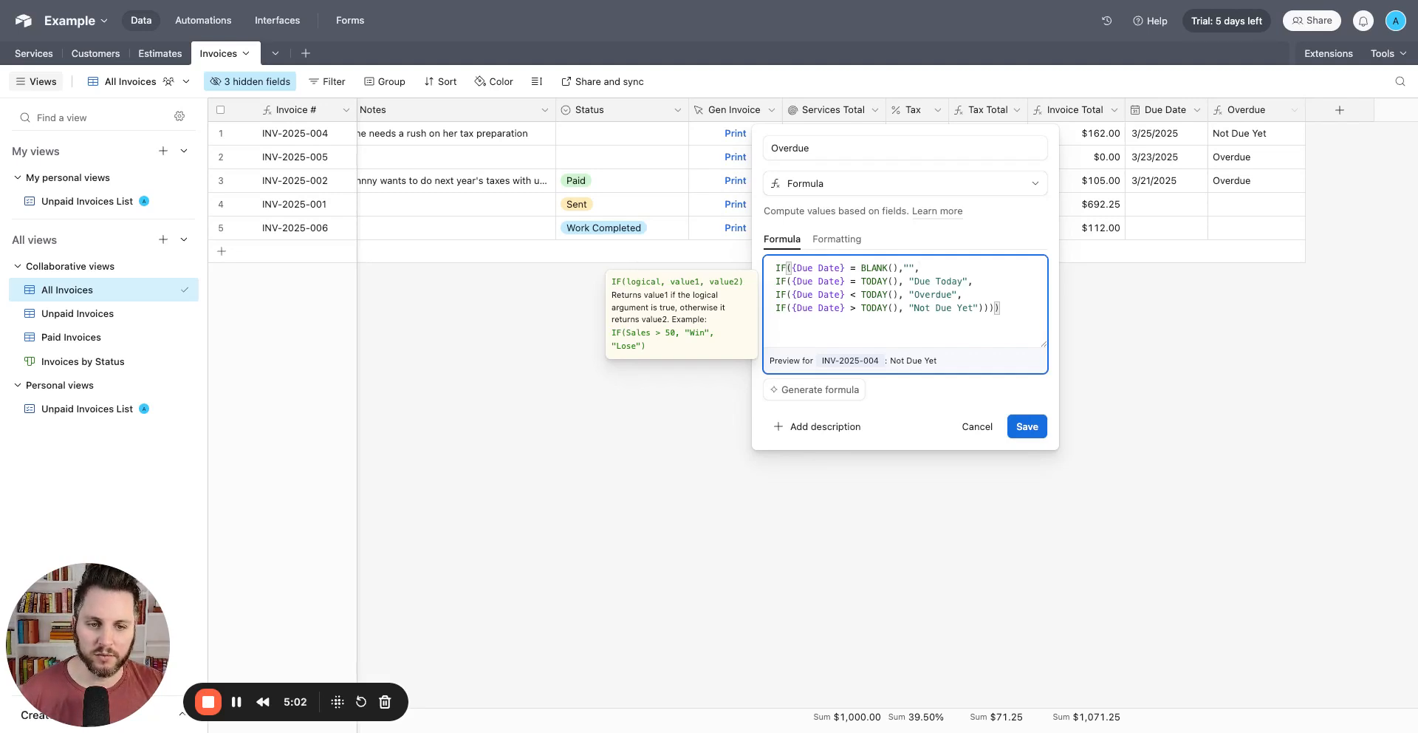
Separate the first IF statement of the Overdue formula with blank lines and complete it with "false)"
key("Return")
key("Return")
left_click(935, 268)
type("false)")
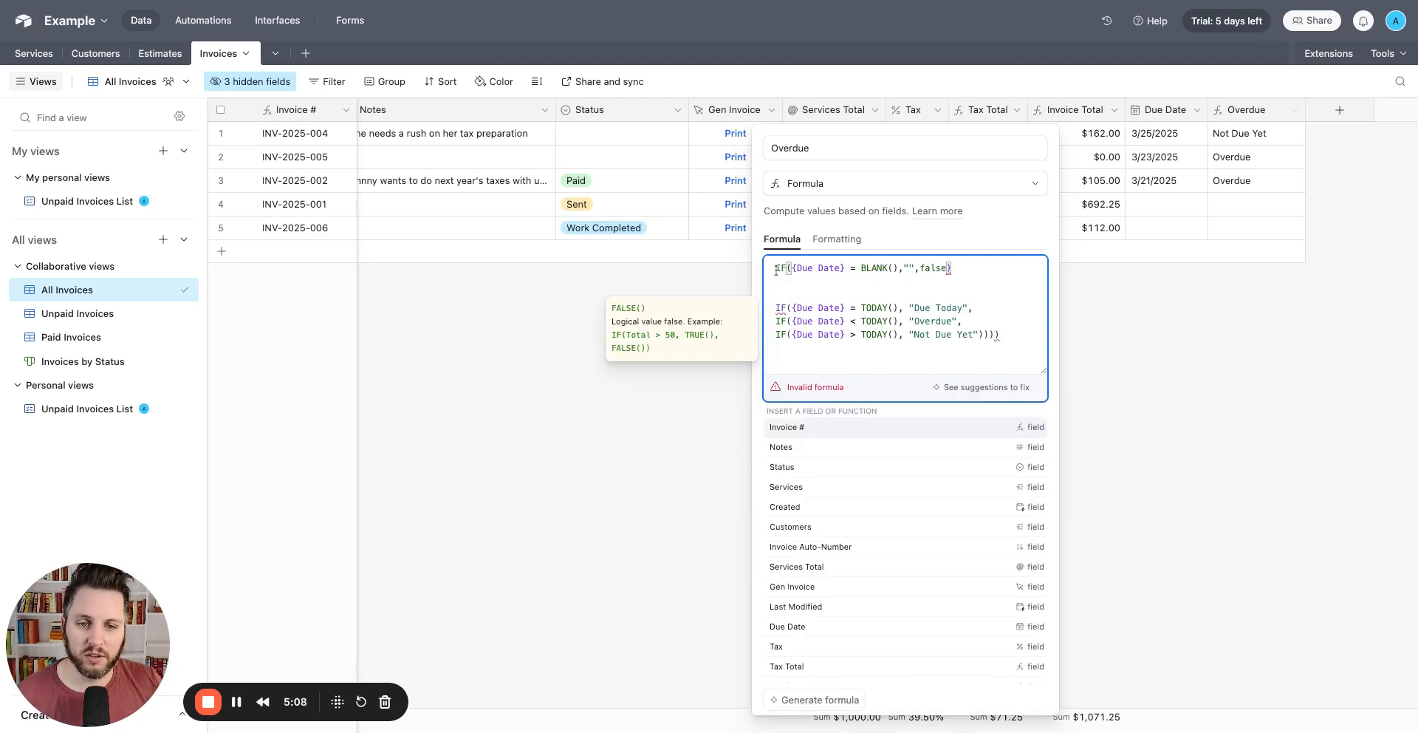
Examine the first IF statement of the Overdue formula, from its blank Due Date condition to its empty-string and false values
left_click_drag(776, 271, 941, 271)
key("shift+Right")
key("shift+Right")
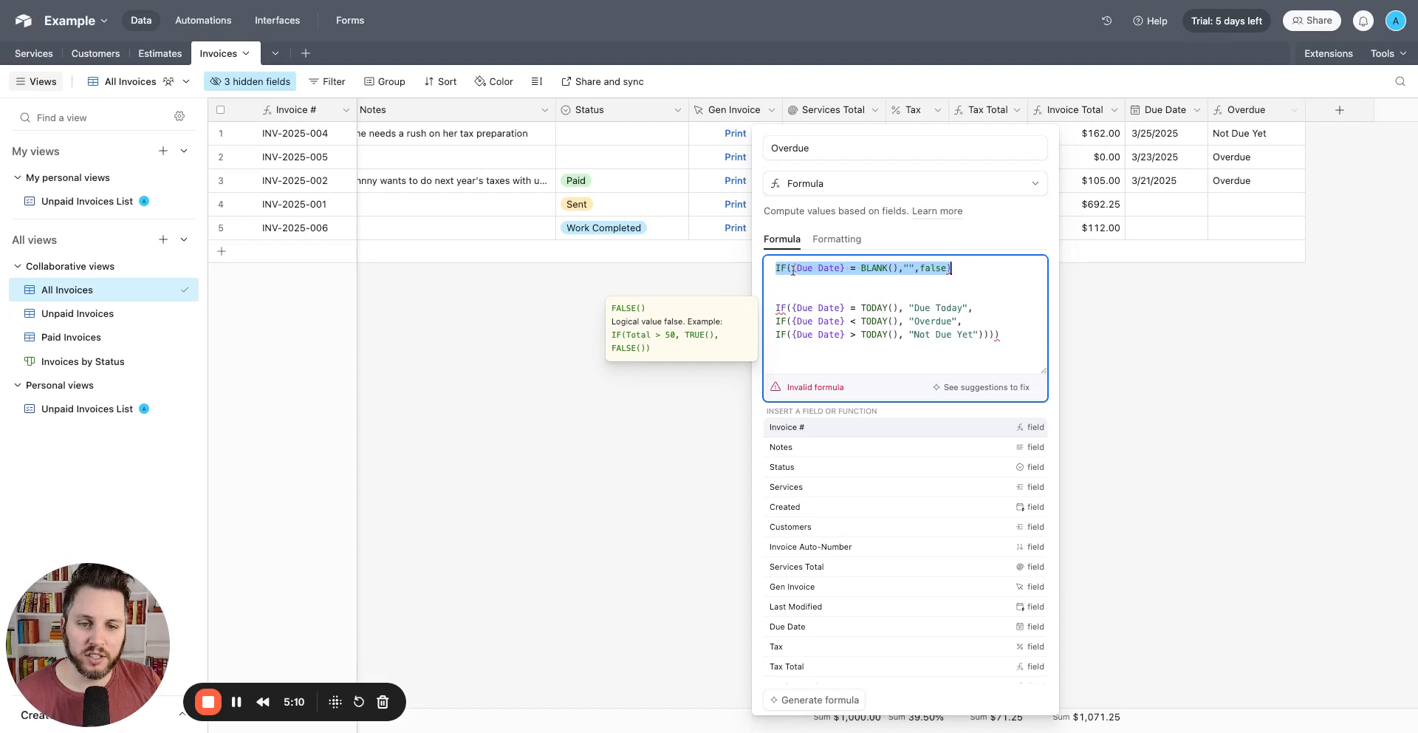
left_click_drag(792, 271, 903, 271)
key("shift+Left")
left_click(905, 269)
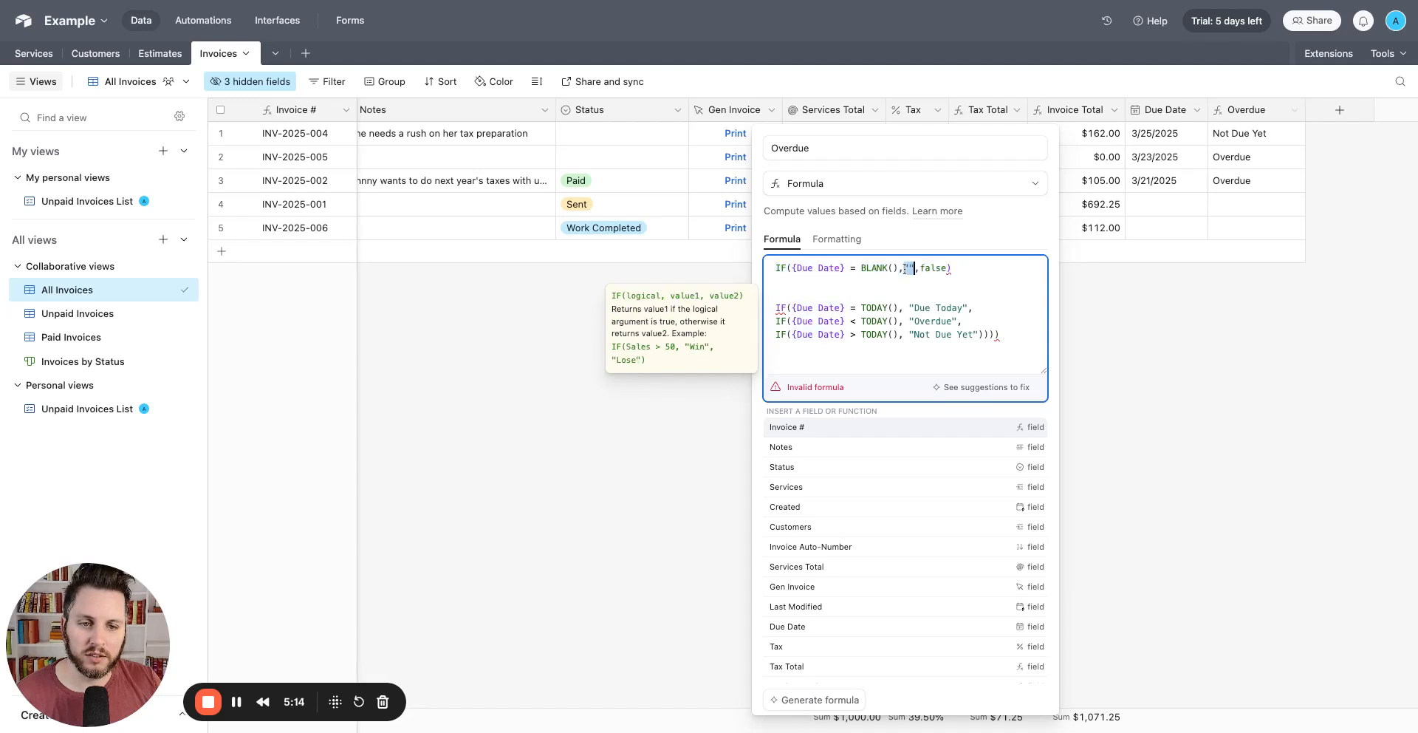
double_click(922, 268)
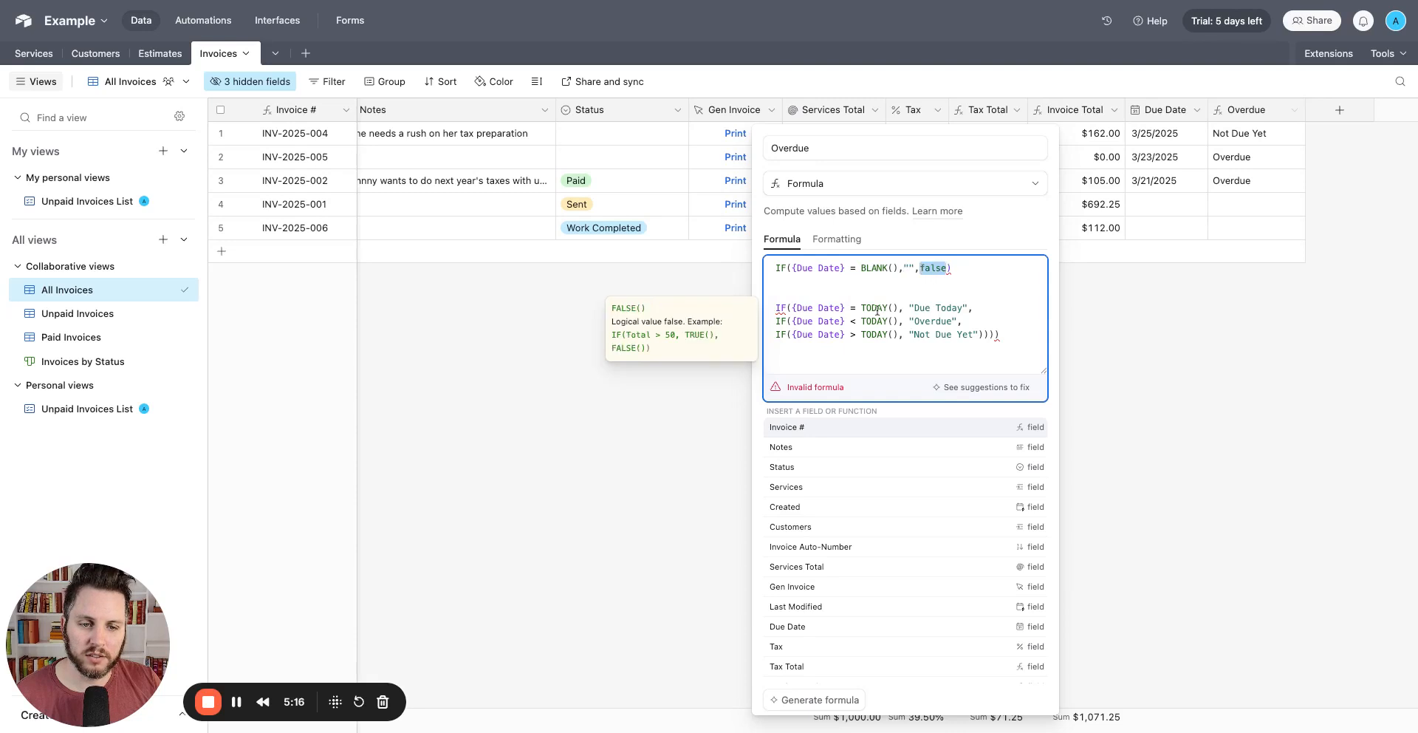
left_click(956, 270)
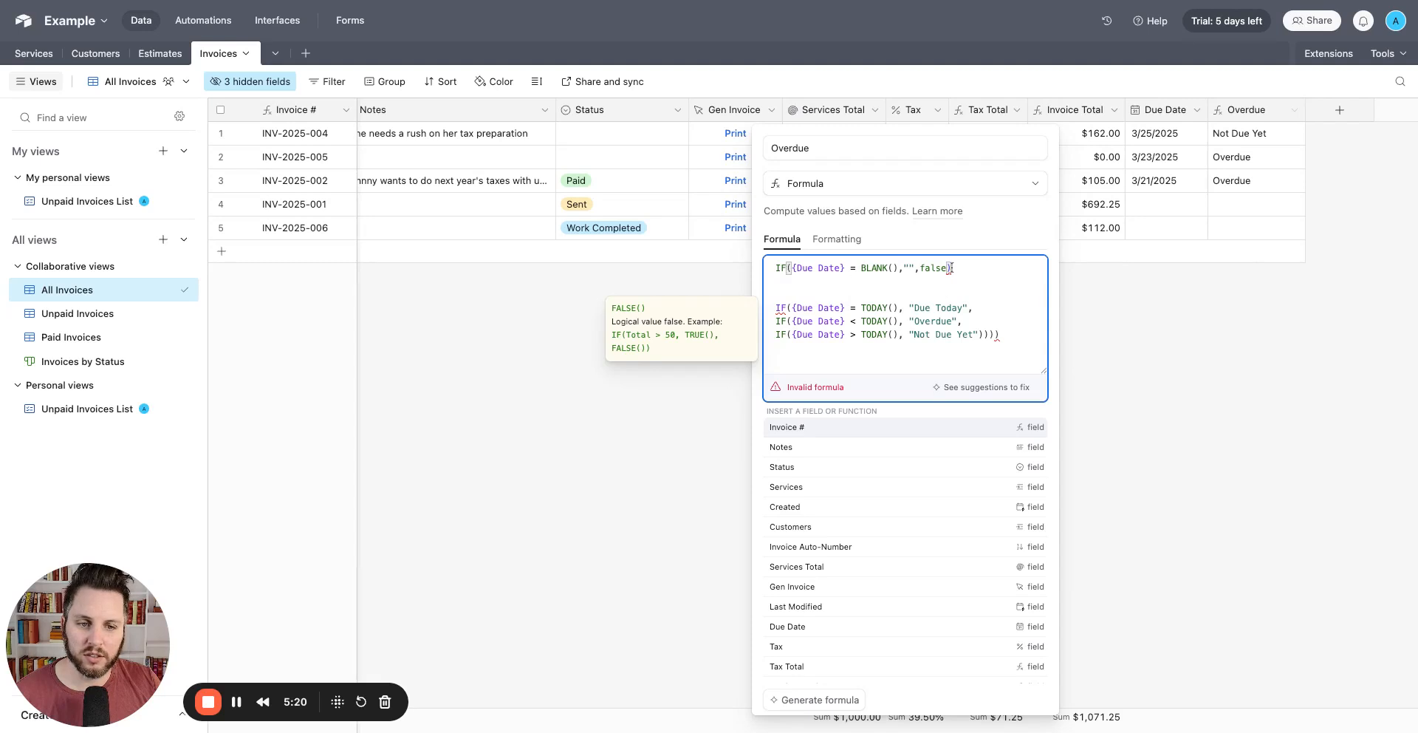
Remove "false)" and the blank lines from the Overdue formula so the next IF statement follows directly after the comma
key("BackSpace")
key("BackSpace")
key("BackSpace")
key("BackSpace")
key("BackSpace")
key("BackSpace")
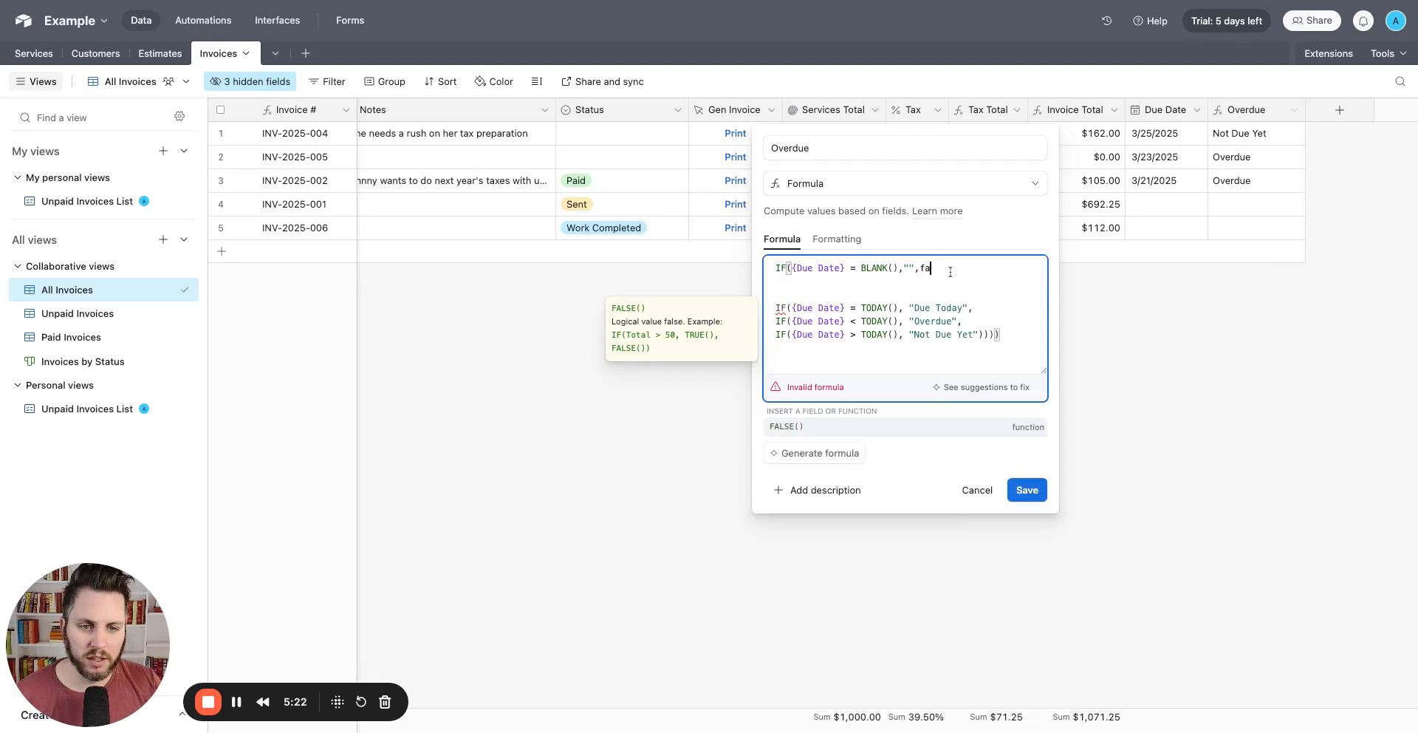
left_click(874, 293)
key("BackSpace")
key("BackSpace")
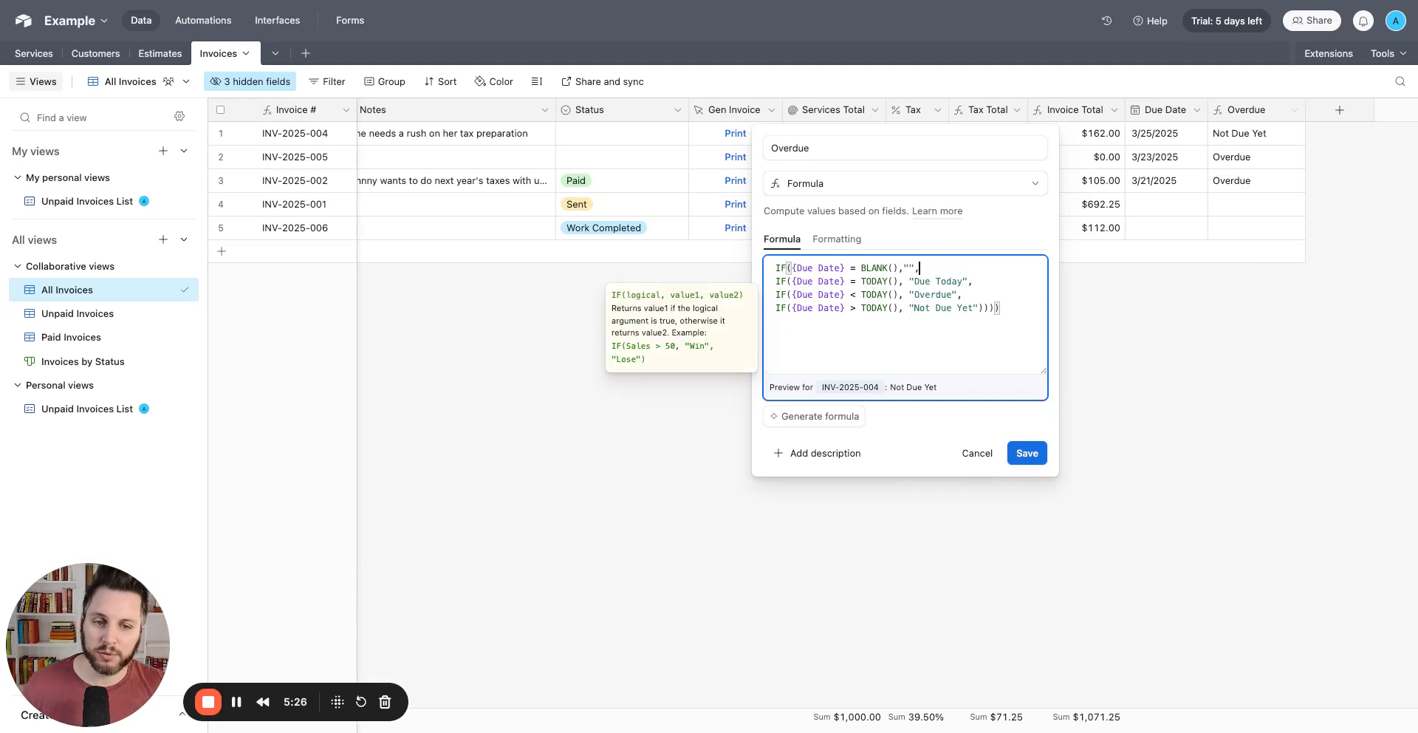
left_click(933, 275)
key("BackSpace")
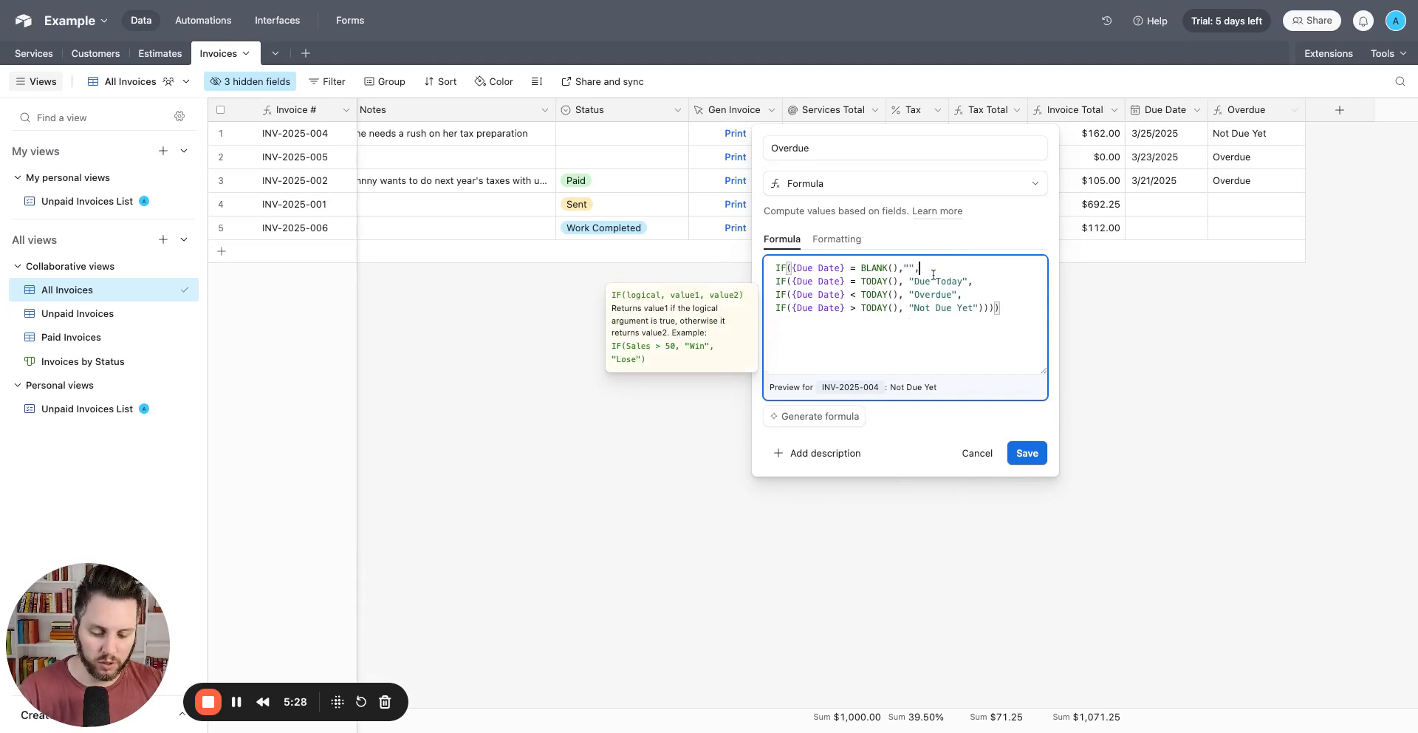
type(",")
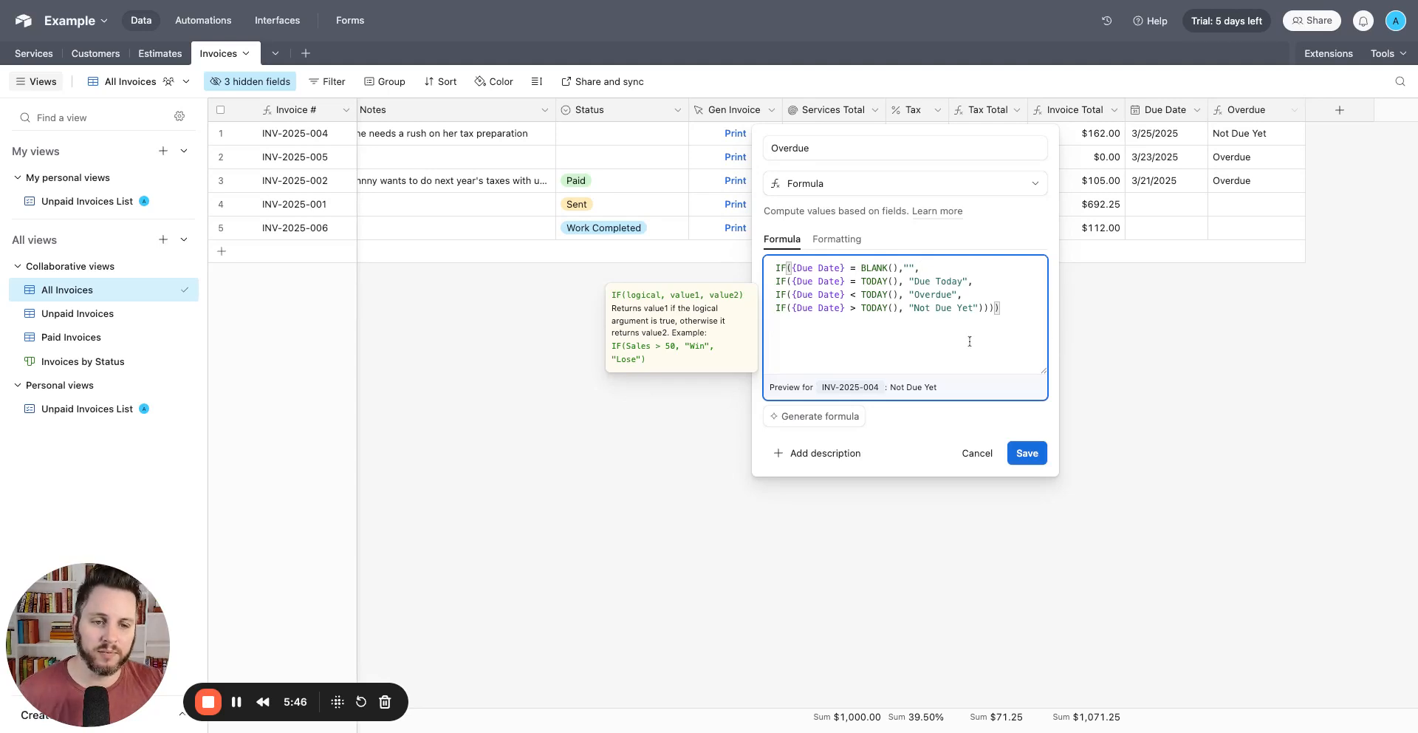
Check which IF statement each closing parenthesis of the Overdue formula belongs to, and save the field
left_click(987, 308)
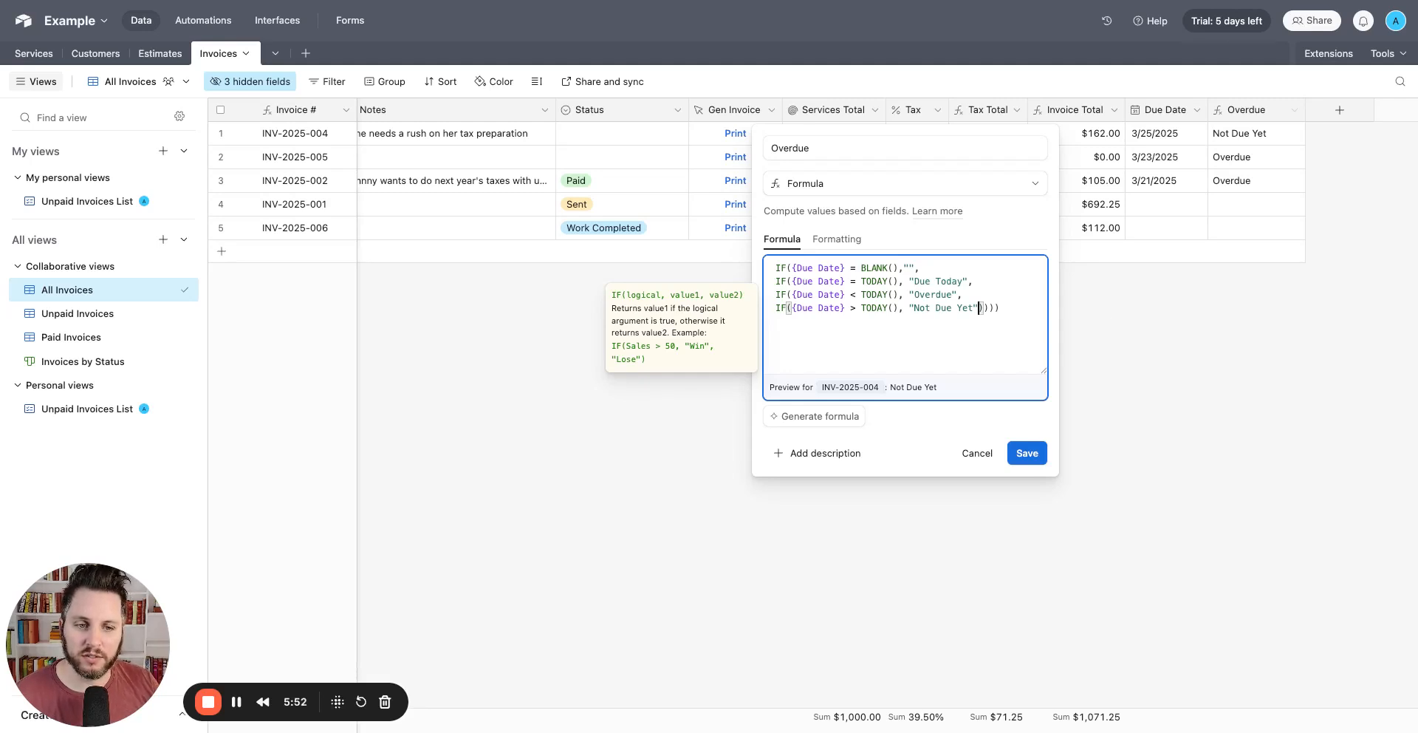
key("Right")
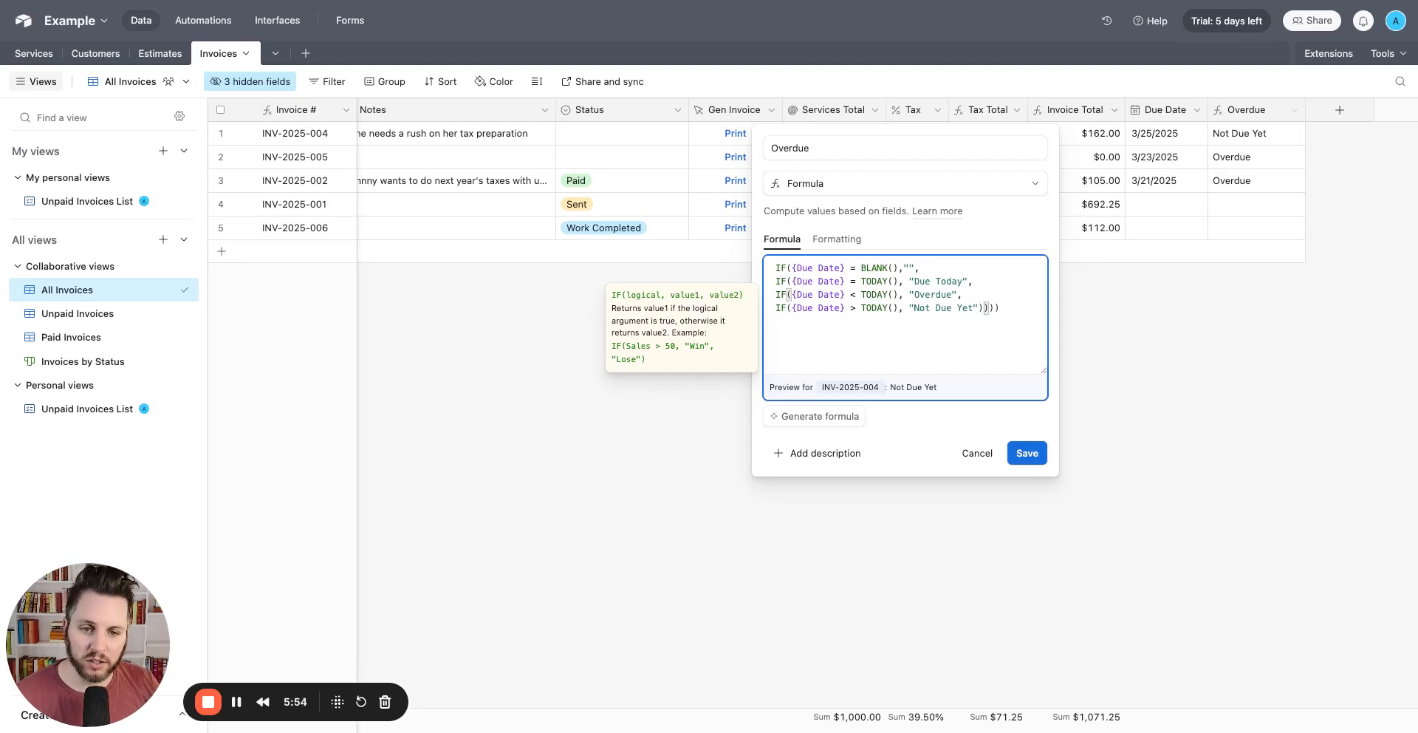
key("Right")
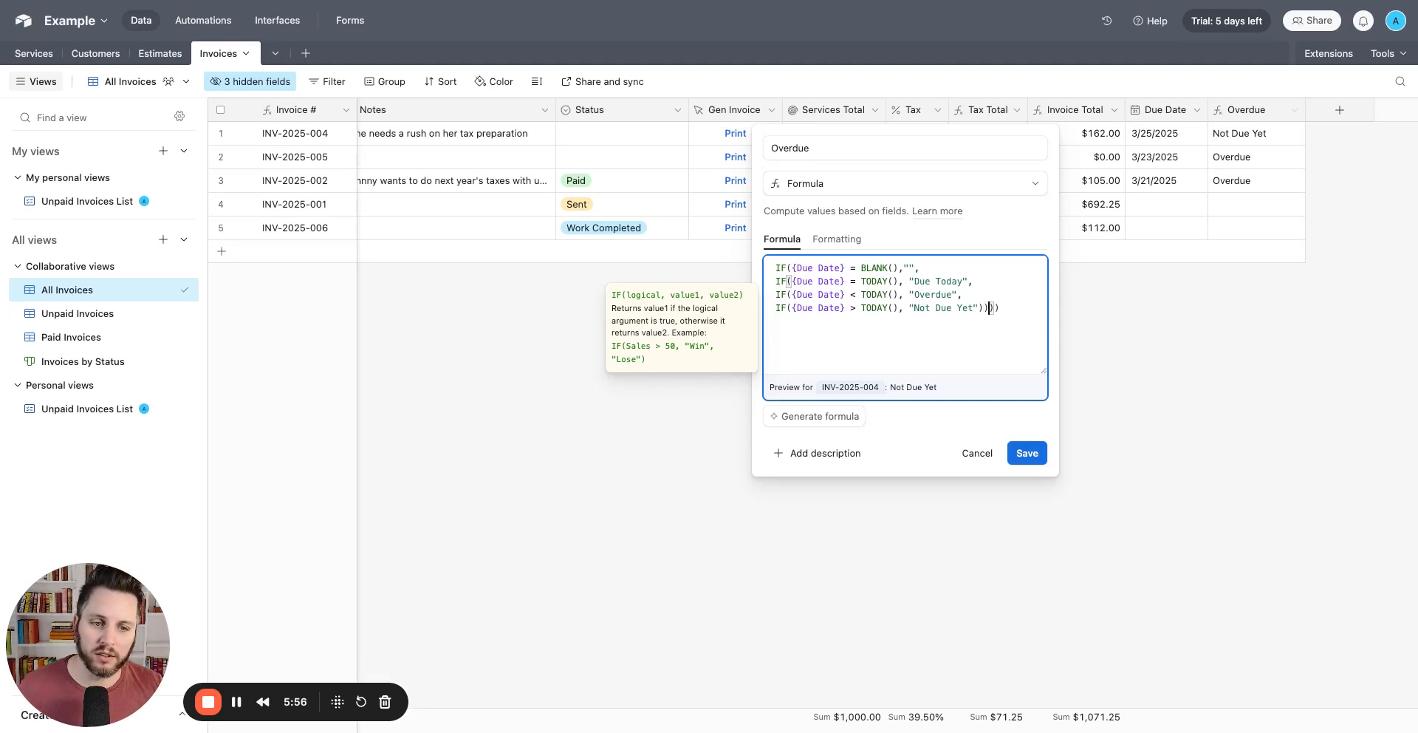
key("Right")
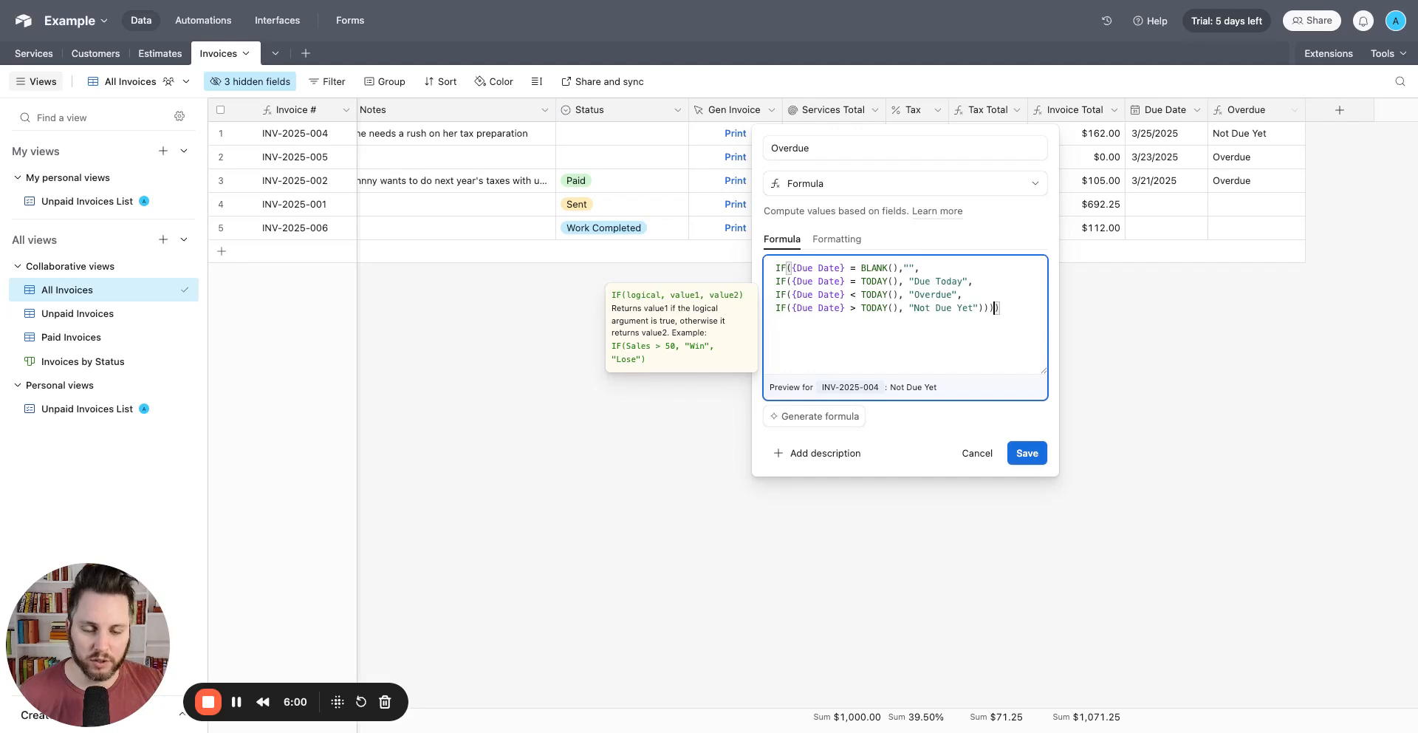
left_click(1026, 453)
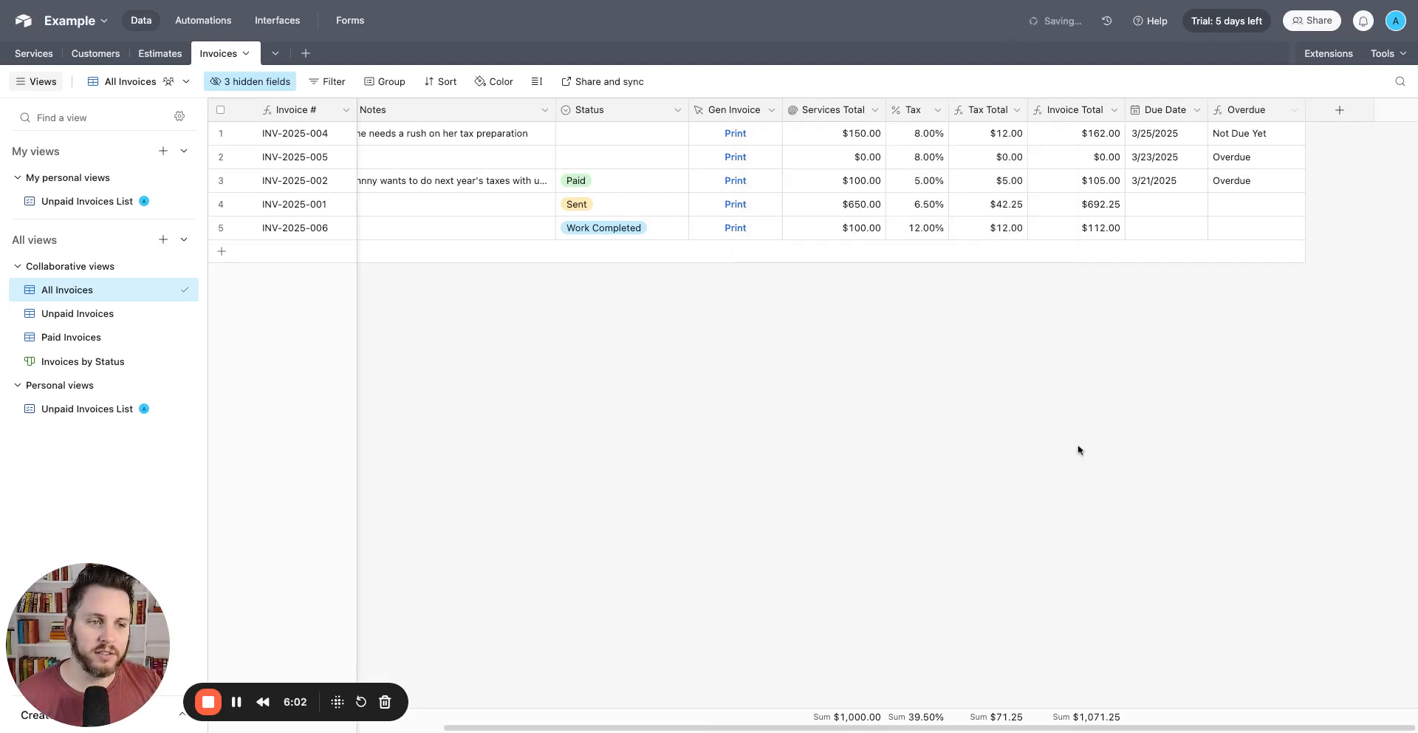
Set the Due Date of the invoice with status Sent to 3/24/2025
left_click(1159, 139)
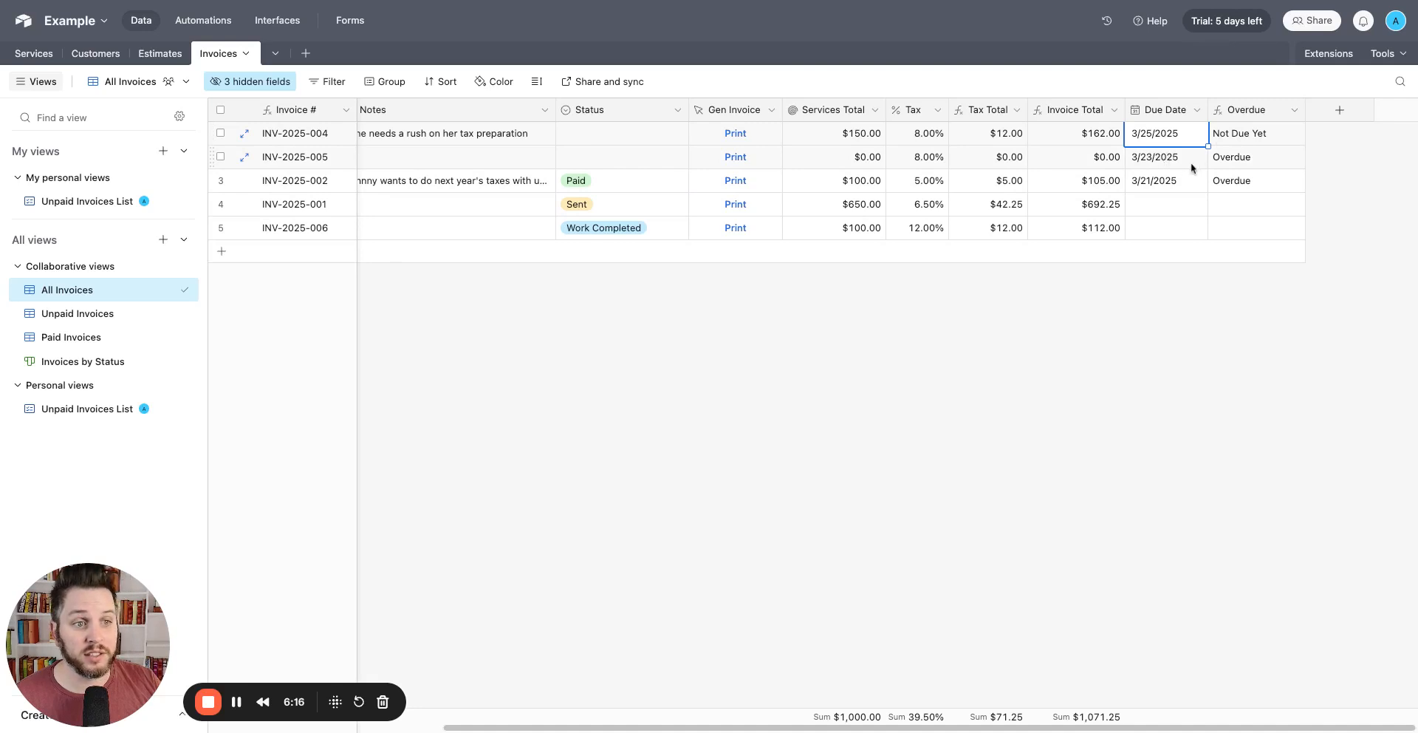
left_click(1171, 201)
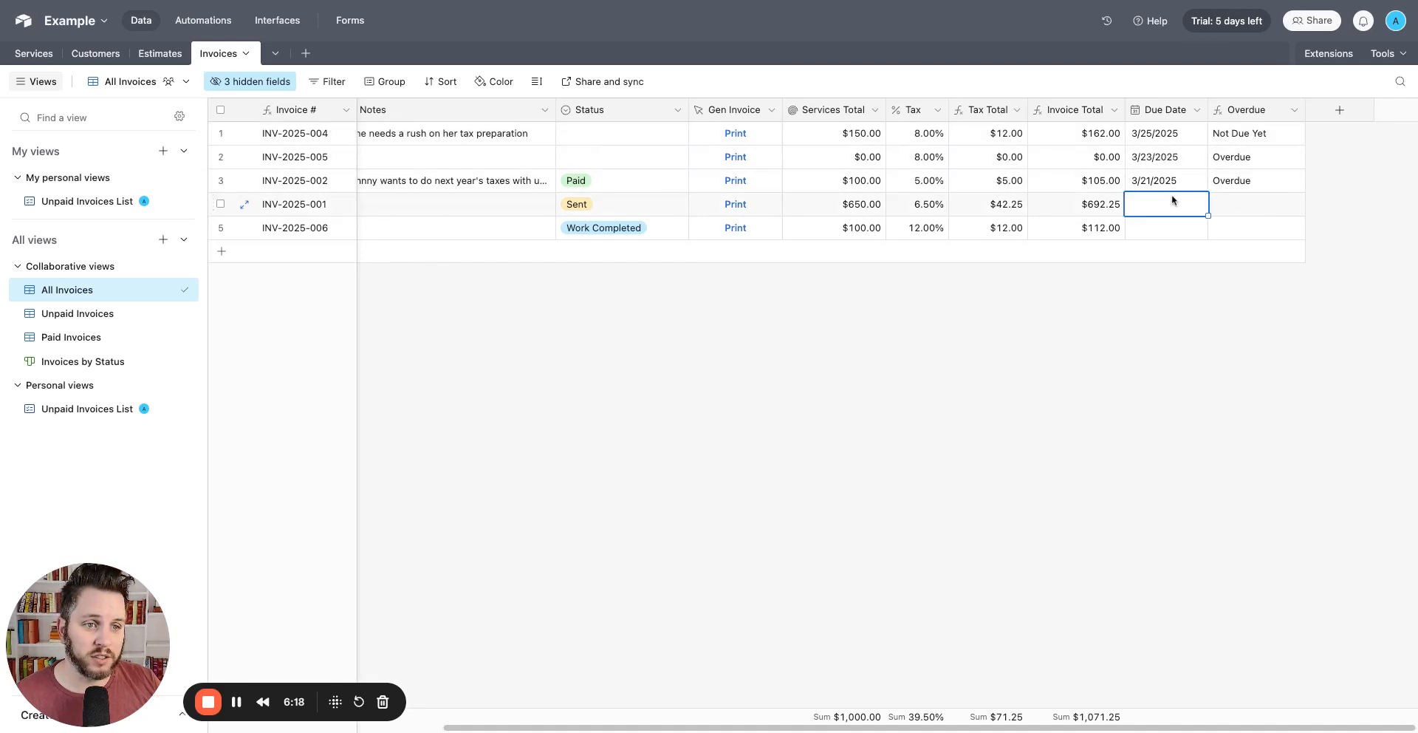
left_click(1171, 204)
left_click(1170, 352)
left_click(1171, 354)
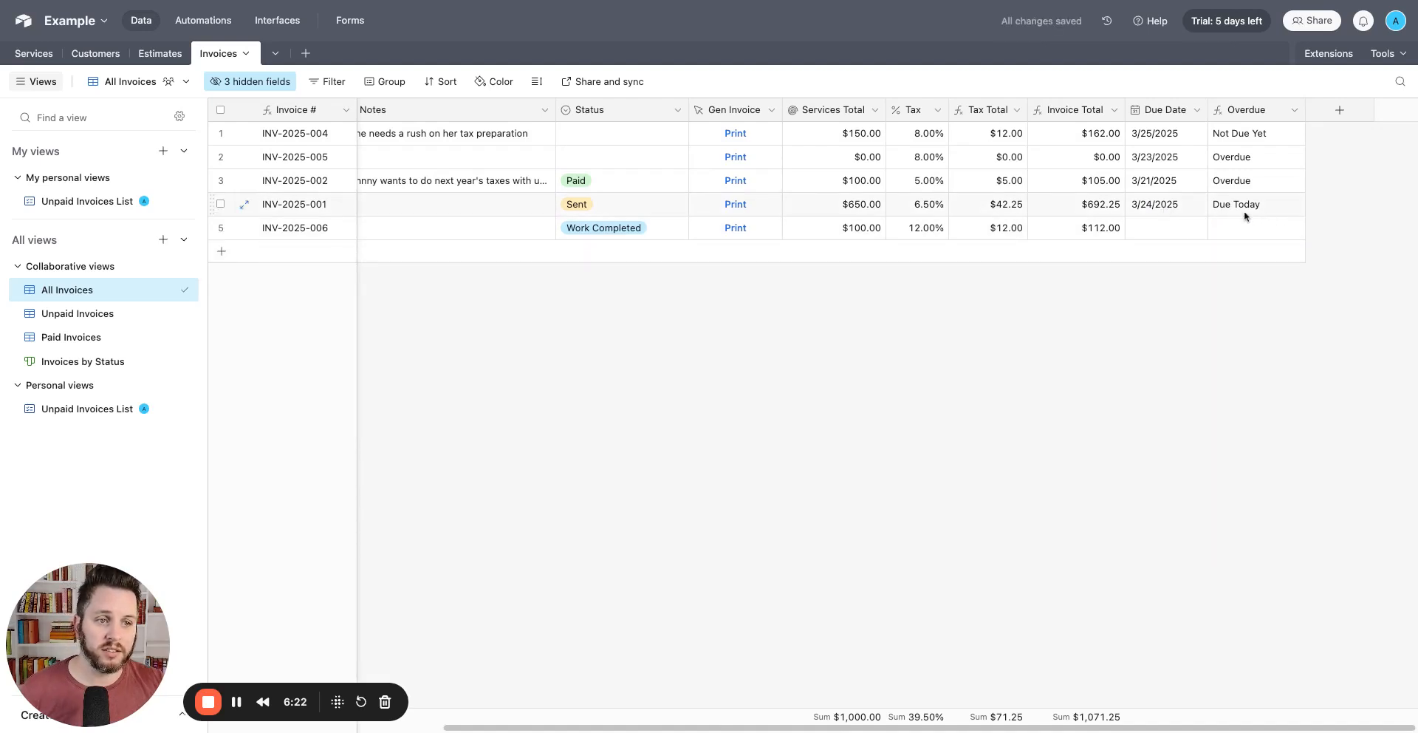
Test the Work Completed invoice's Due Date with 3/7/2025 and change it to 3/31/2025
left_click(1168, 234)
left_click(1167, 234)
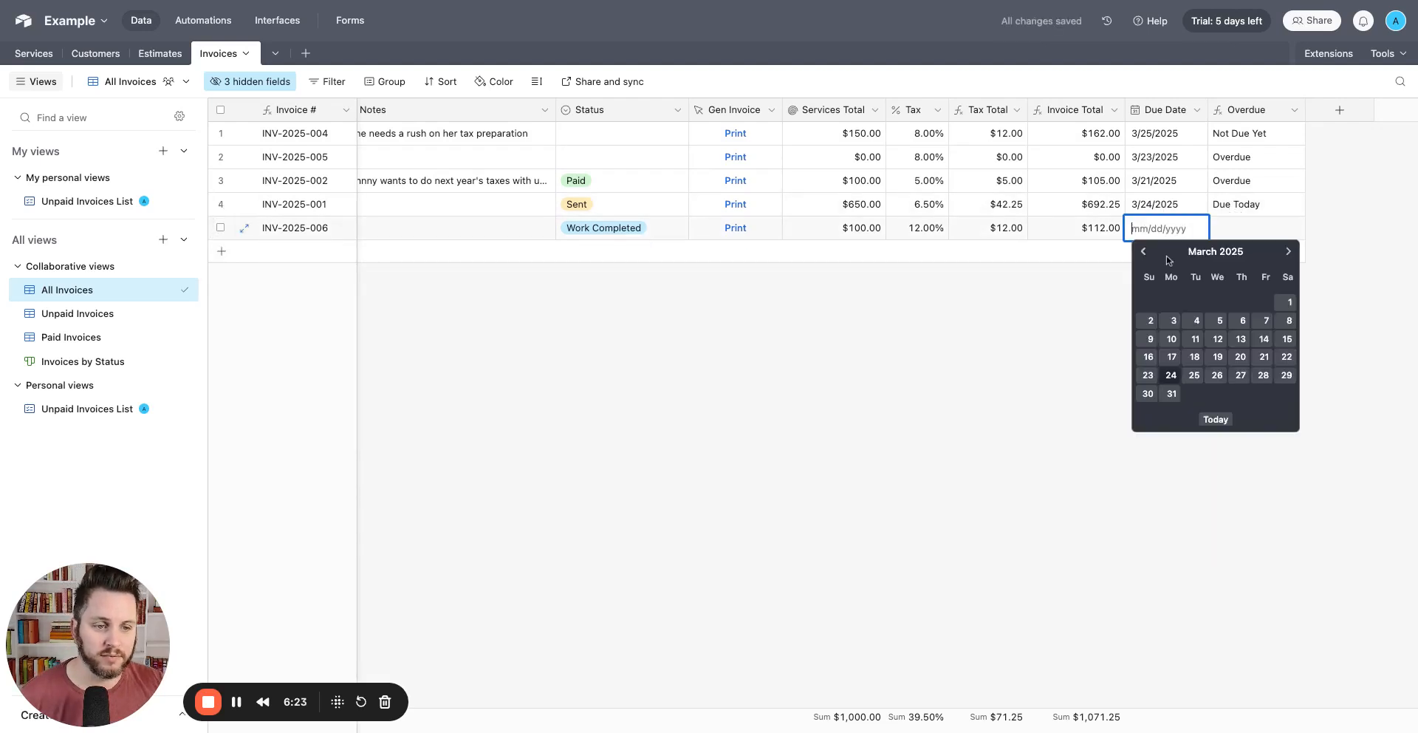
left_click(1266, 325)
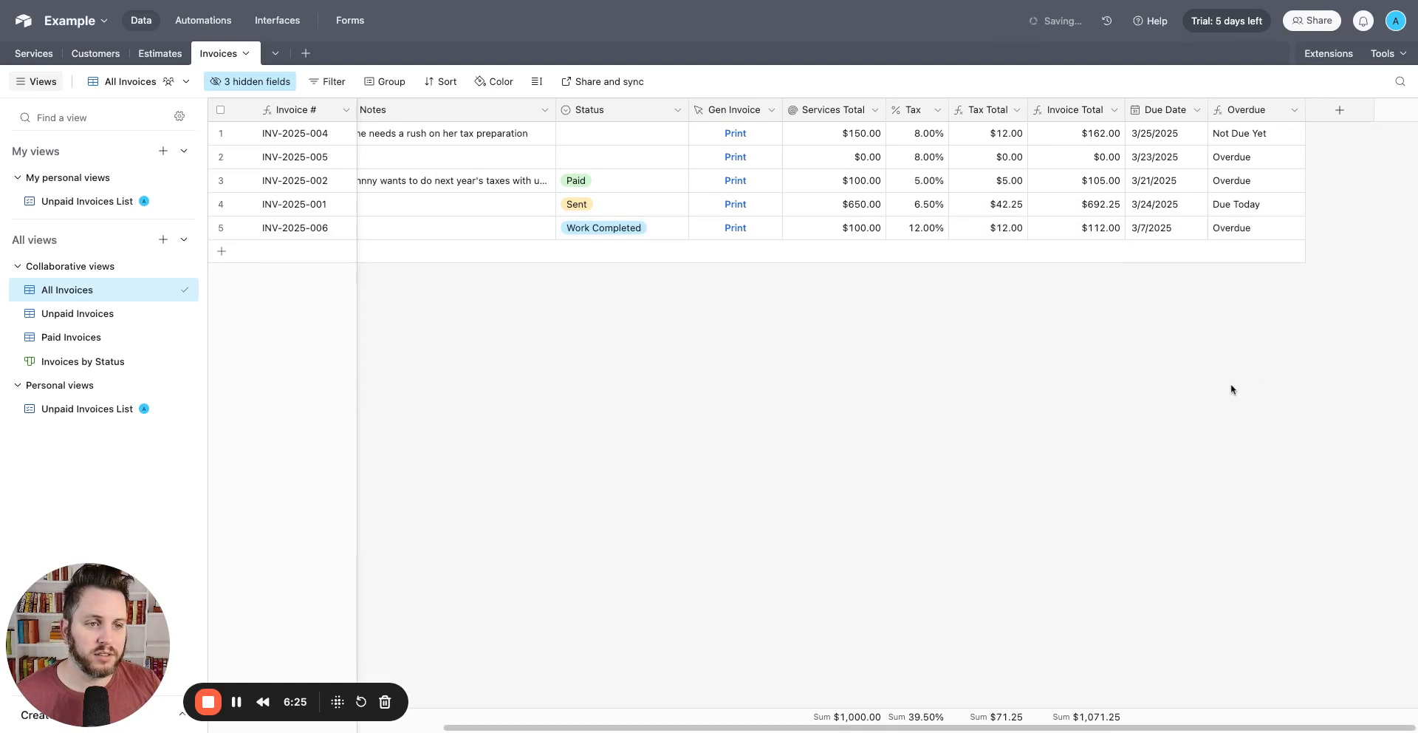
left_click(1171, 237)
left_click(1172, 393)
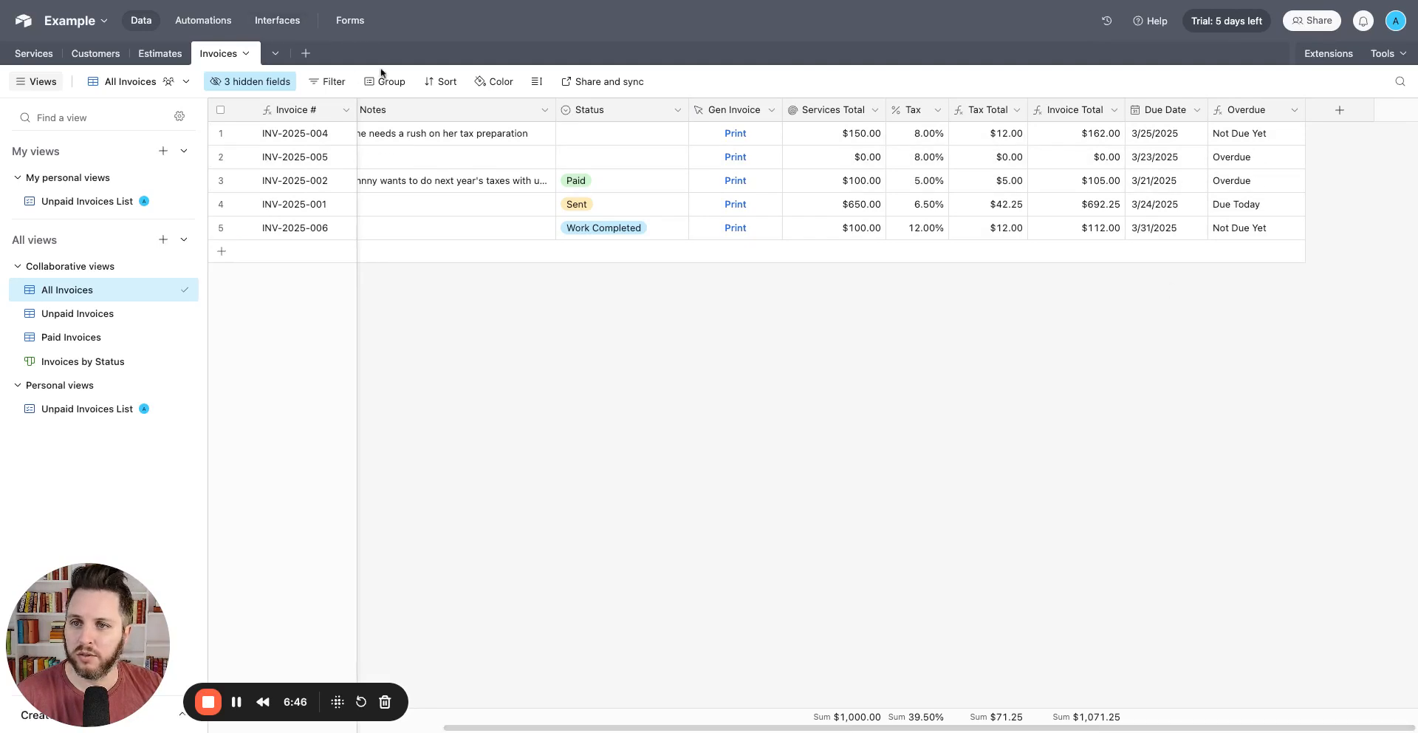
Open the Generate Invoice extension and move the Services Total amount up above the Total Due line to Y 480
left_click(1332, 55)
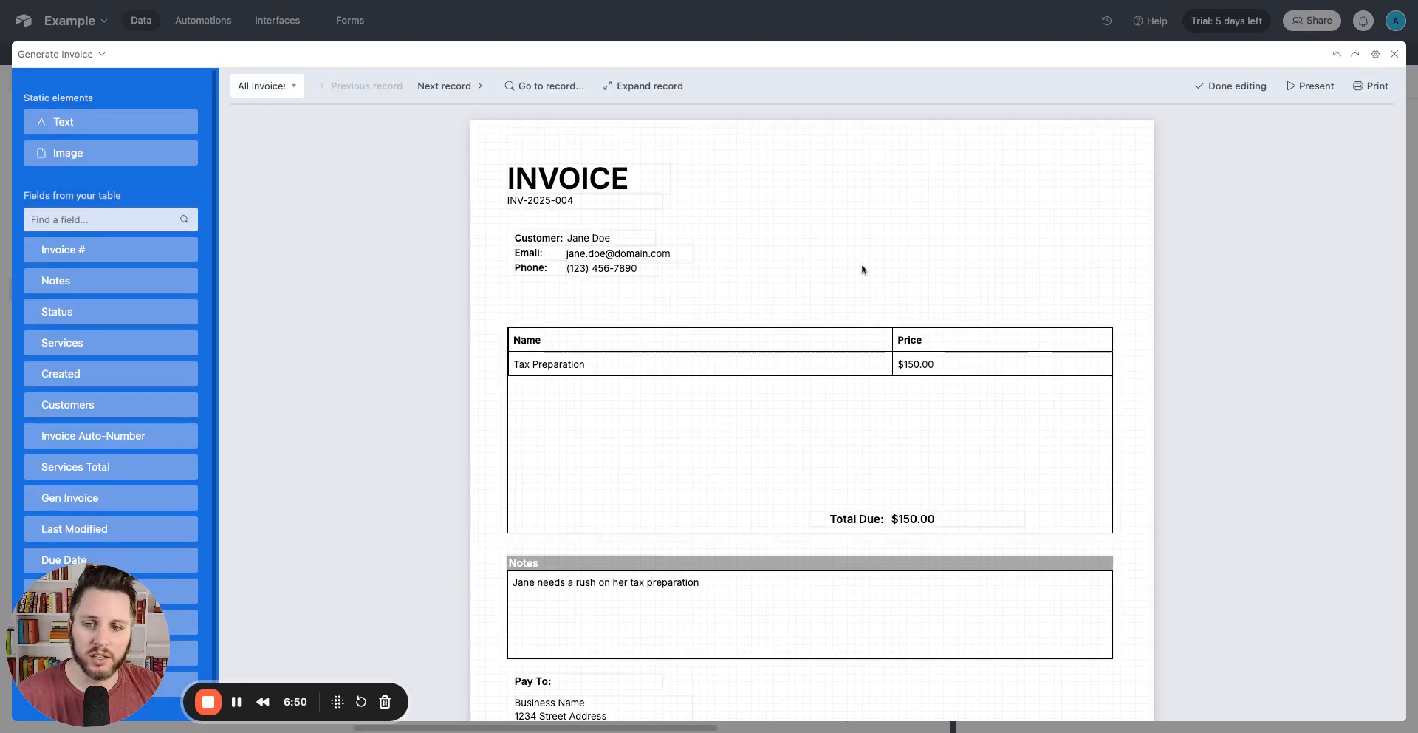
scroll(713, 369, "down", 3)
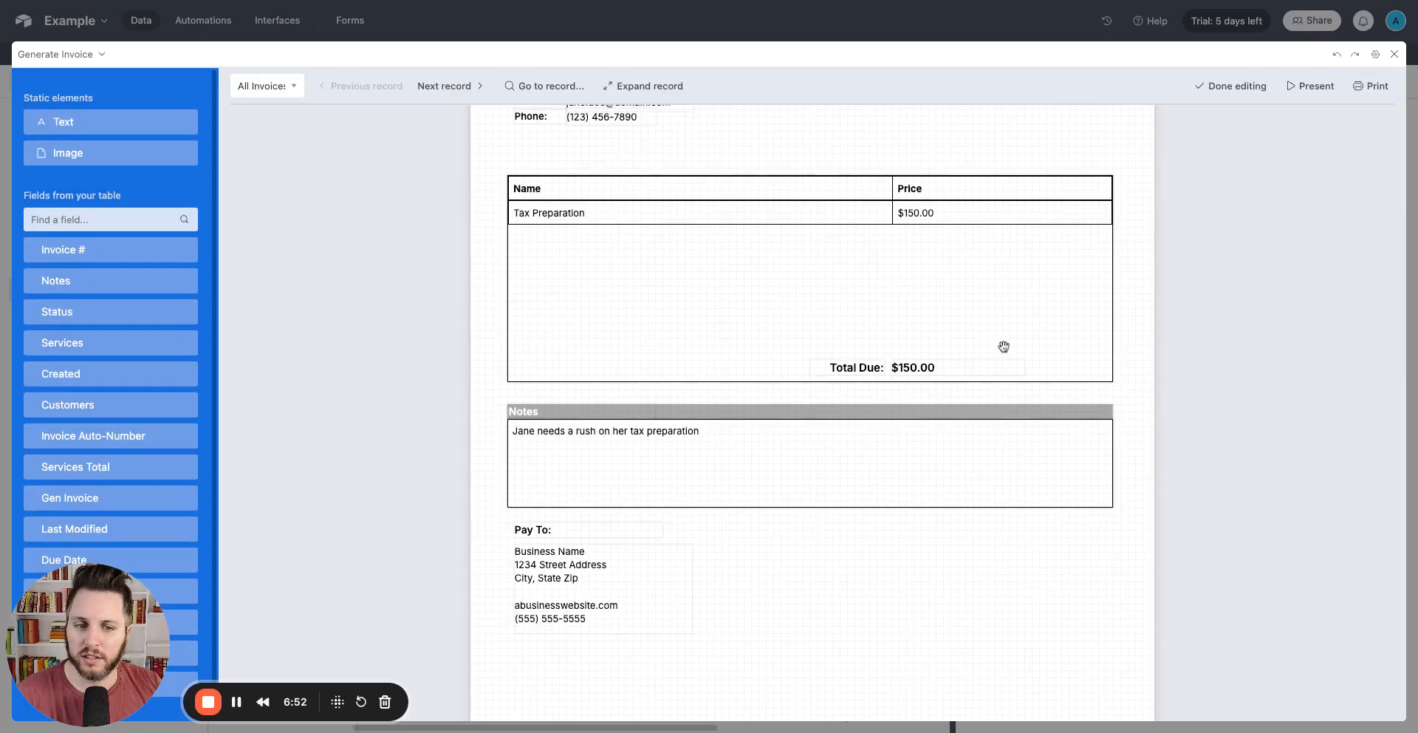
left_click(883, 367)
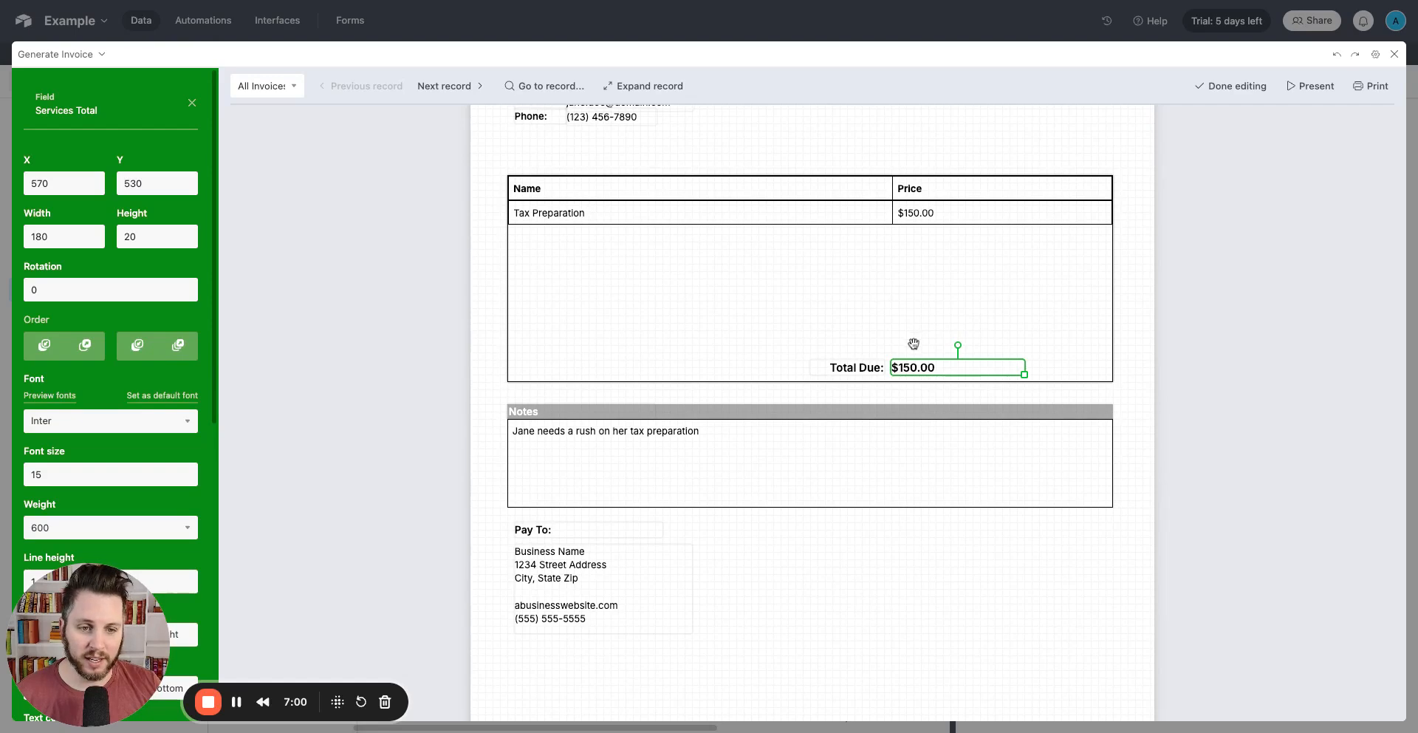
key("Left")
key("Up")
key("Up")
key("Up")
key("Up")
key("Up")
key("Right")
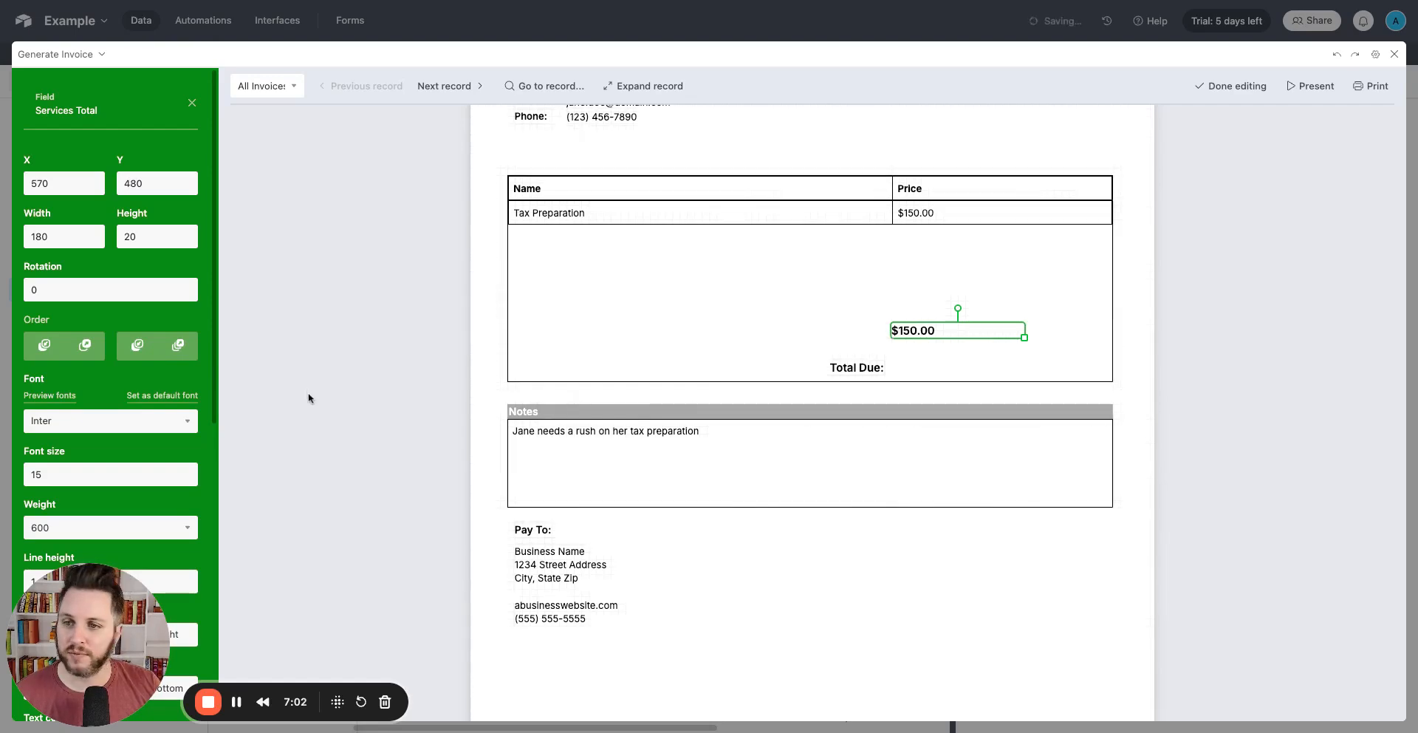
key("Escape")
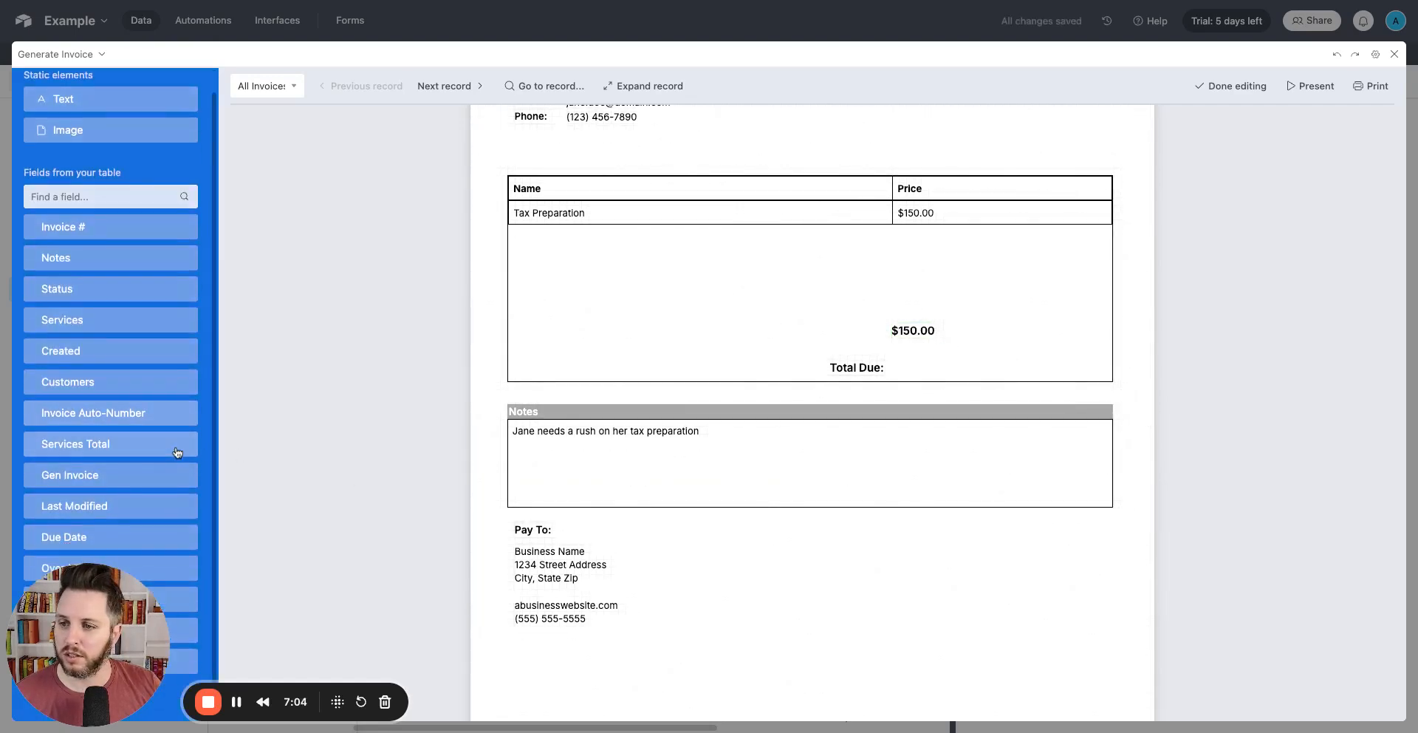
Add the Invoice Total field beside the Total Due label at X 570, Y 530, sized 190 by 20
left_click(111, 219)
type("invoi")
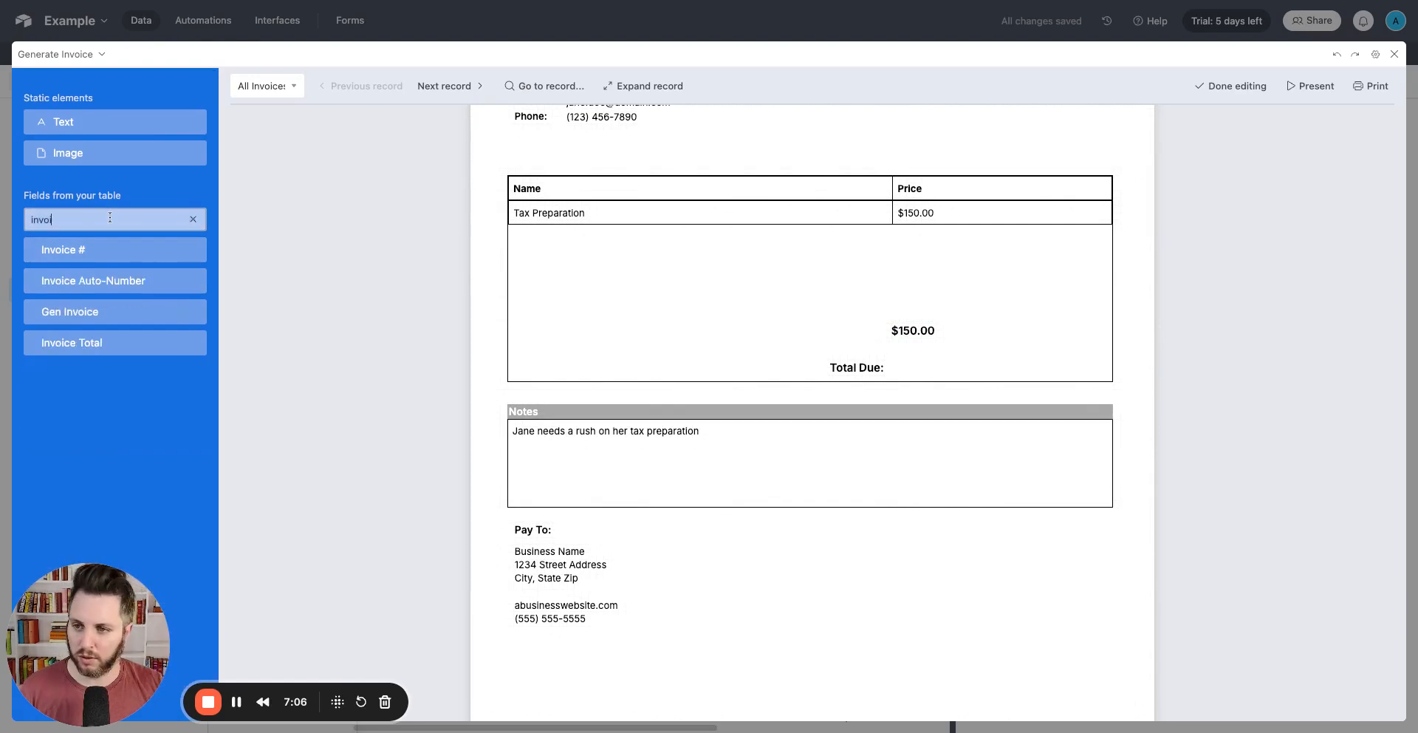
left_click_drag(96, 339, 789, 326)
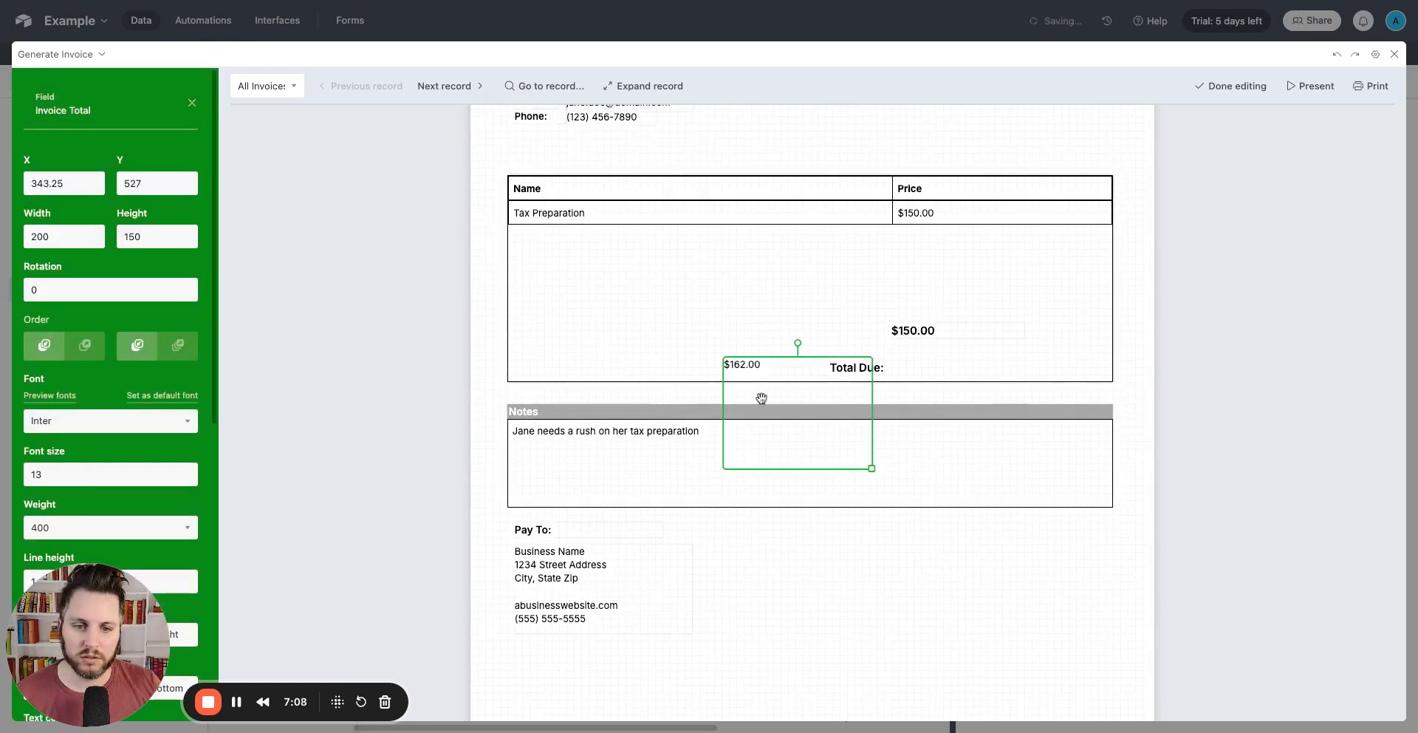
left_click_drag(1039, 478, 1032, 382)
Format the Invoice Total amount with font size 15 and weight 600 to match the Services Total amount
left_click(916, 330)
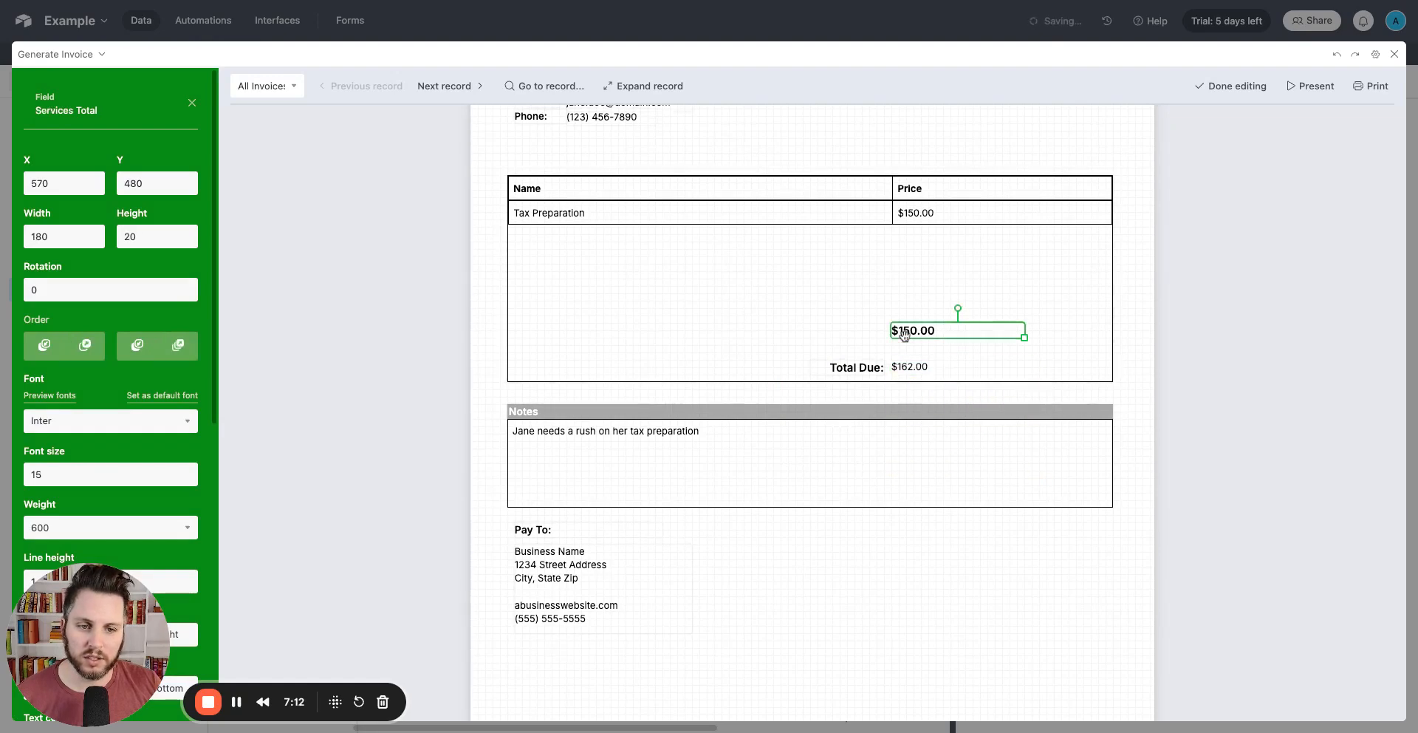
left_click(184, 478)
left_click(918, 365)
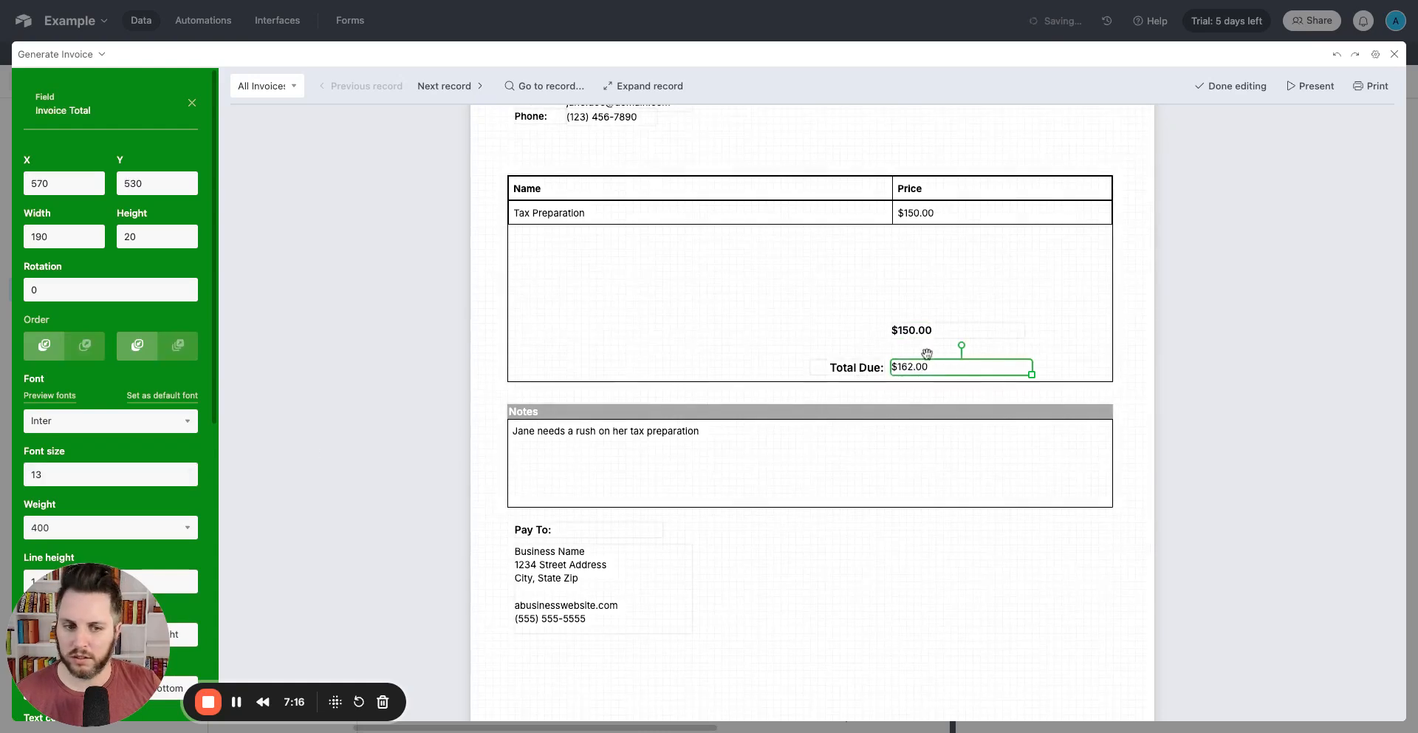
left_click(913, 330)
left_click(185, 474)
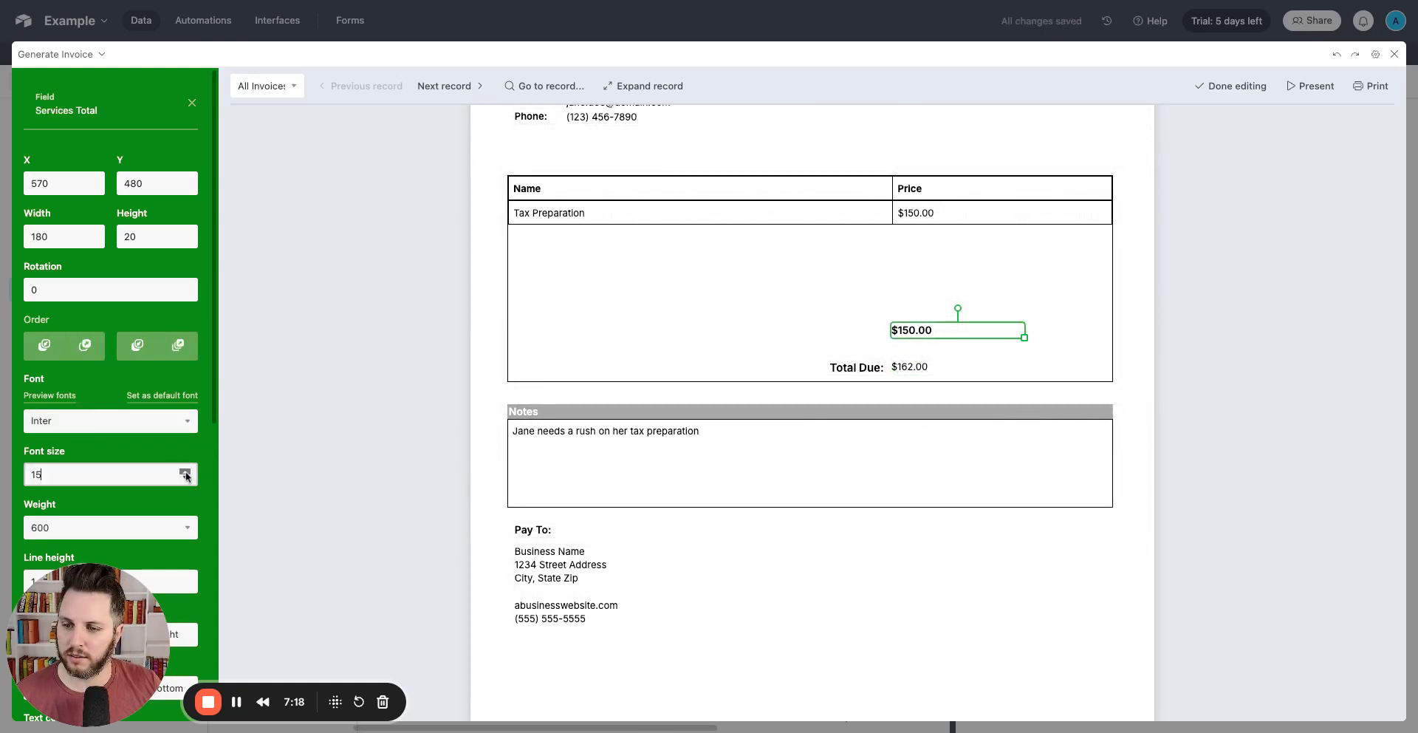
left_click(983, 367)
left_click(185, 471)
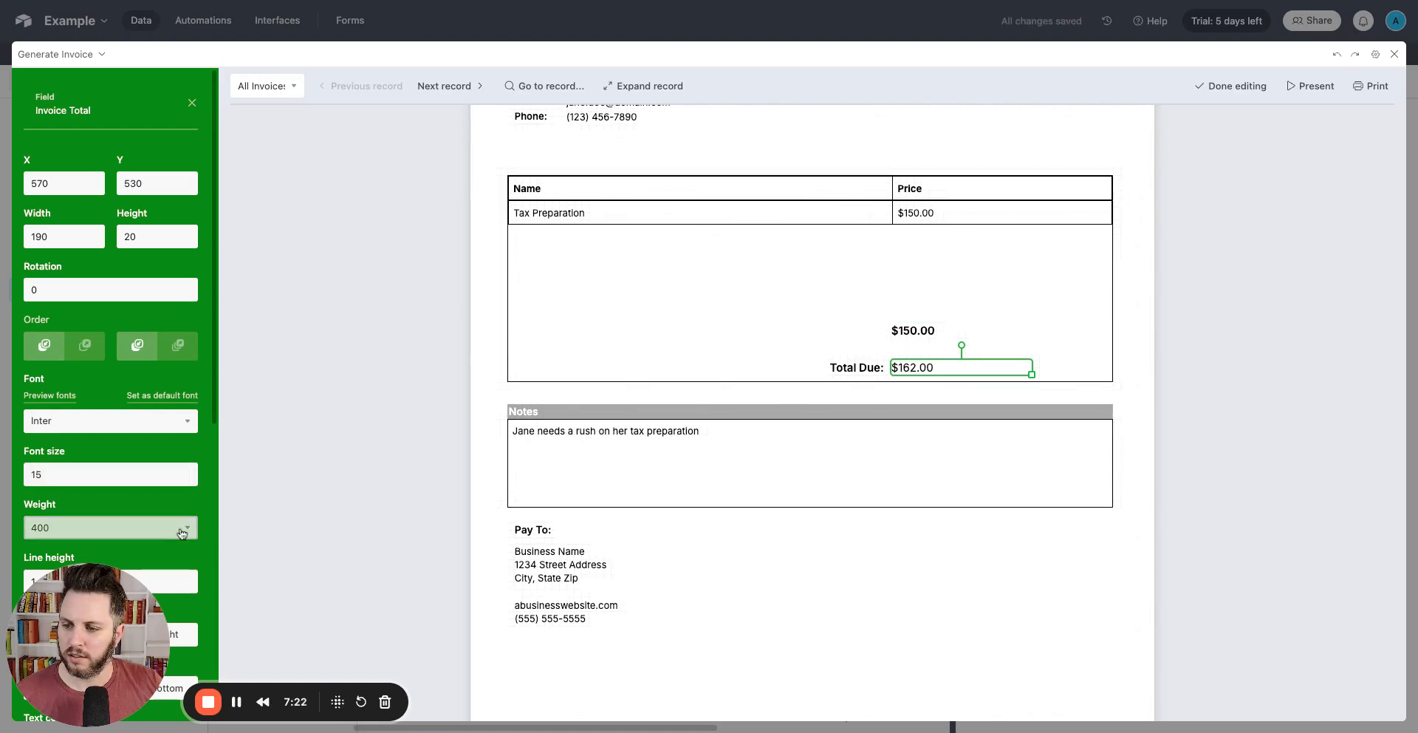
left_click(182, 533)
left_click(1179, 383)
left_click(935, 331)
key("Down")
key("Down")
key("Up")
key("Up")
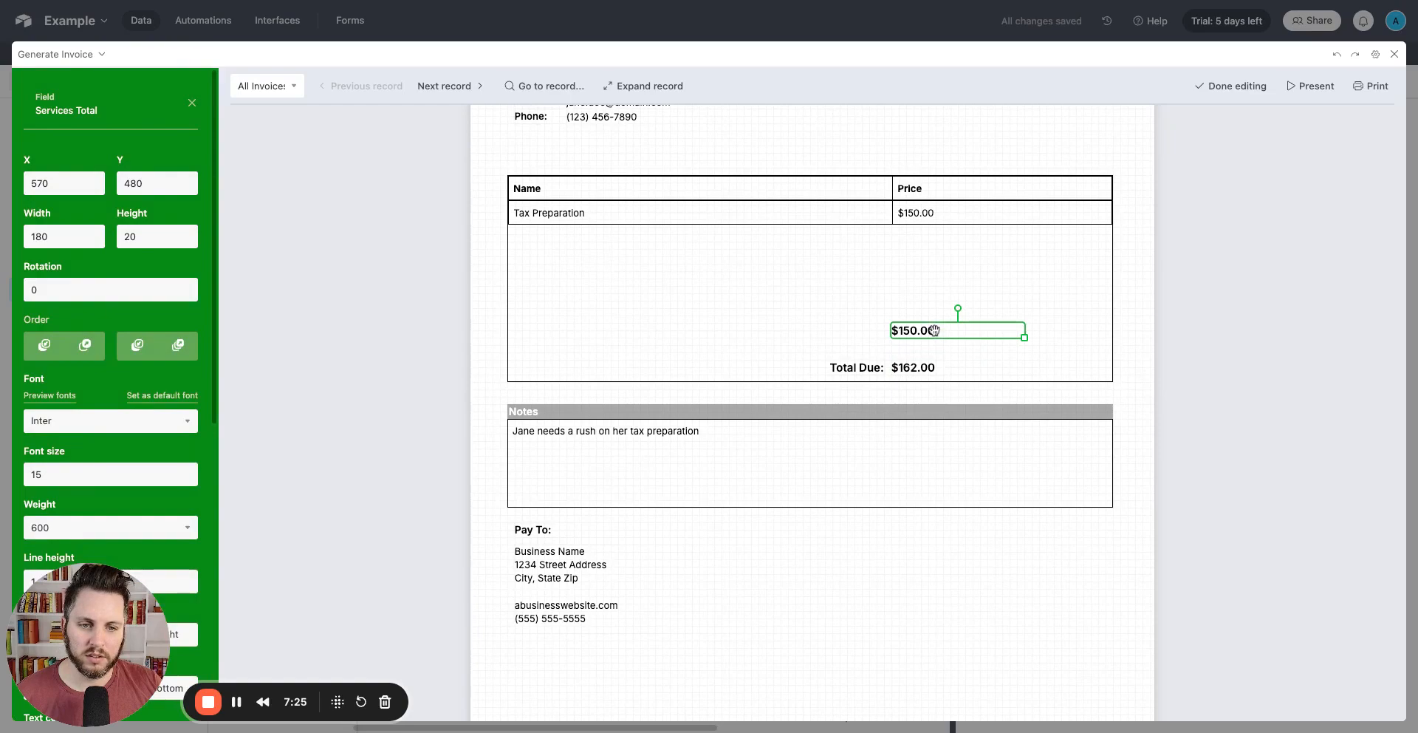
Duplicate the Total Due label and place the copy beside the Services Total amount
left_click(863, 367)
scroll(109, 464, "down", 10)
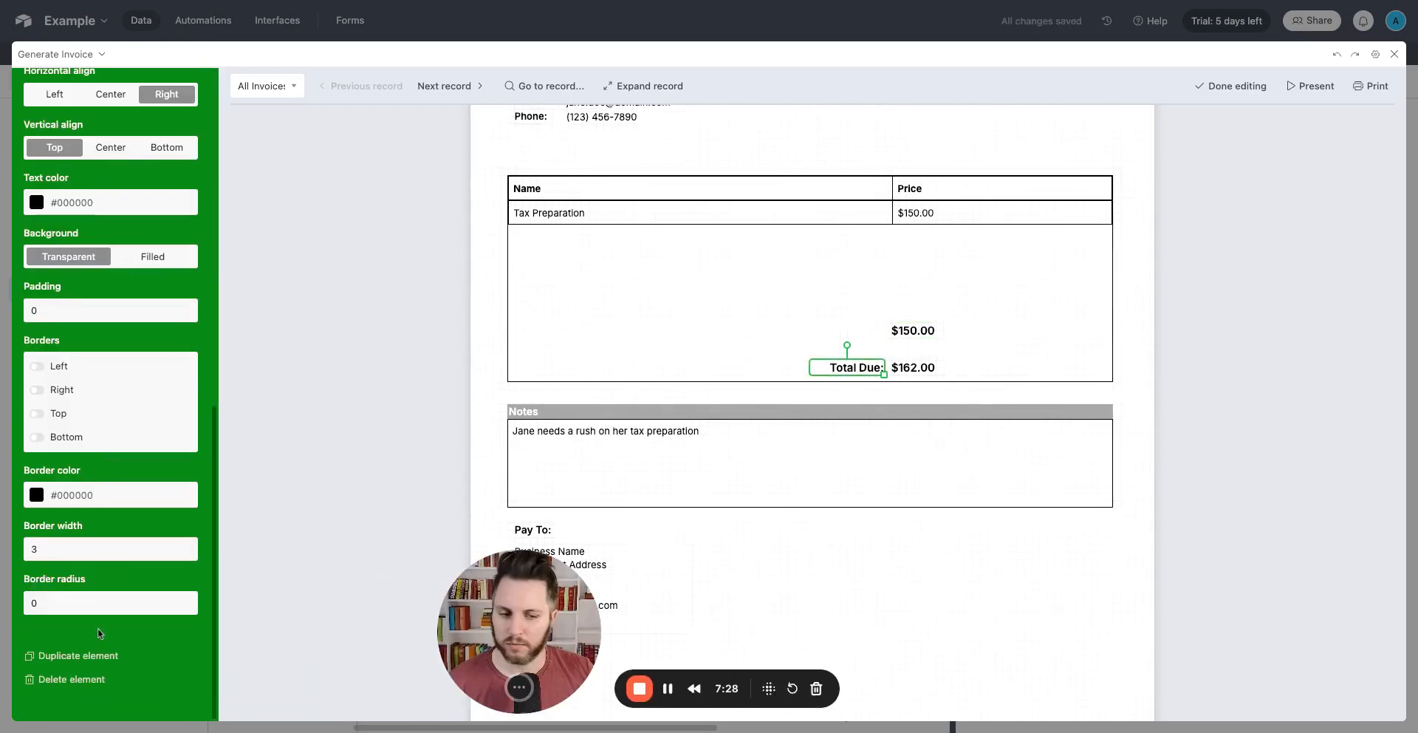
left_click_drag(529, 620, 1328, 632)
left_click(83, 656)
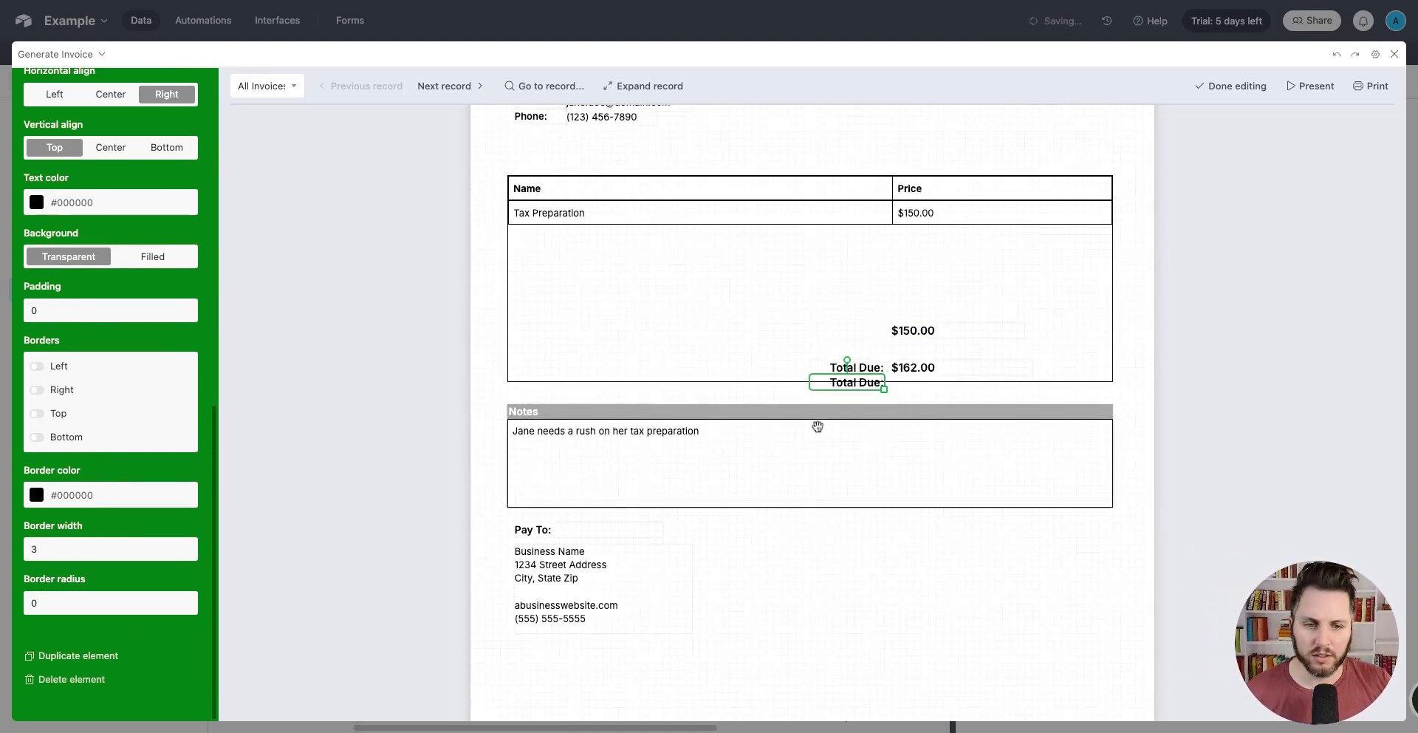
left_click_drag(861, 384, 859, 371)
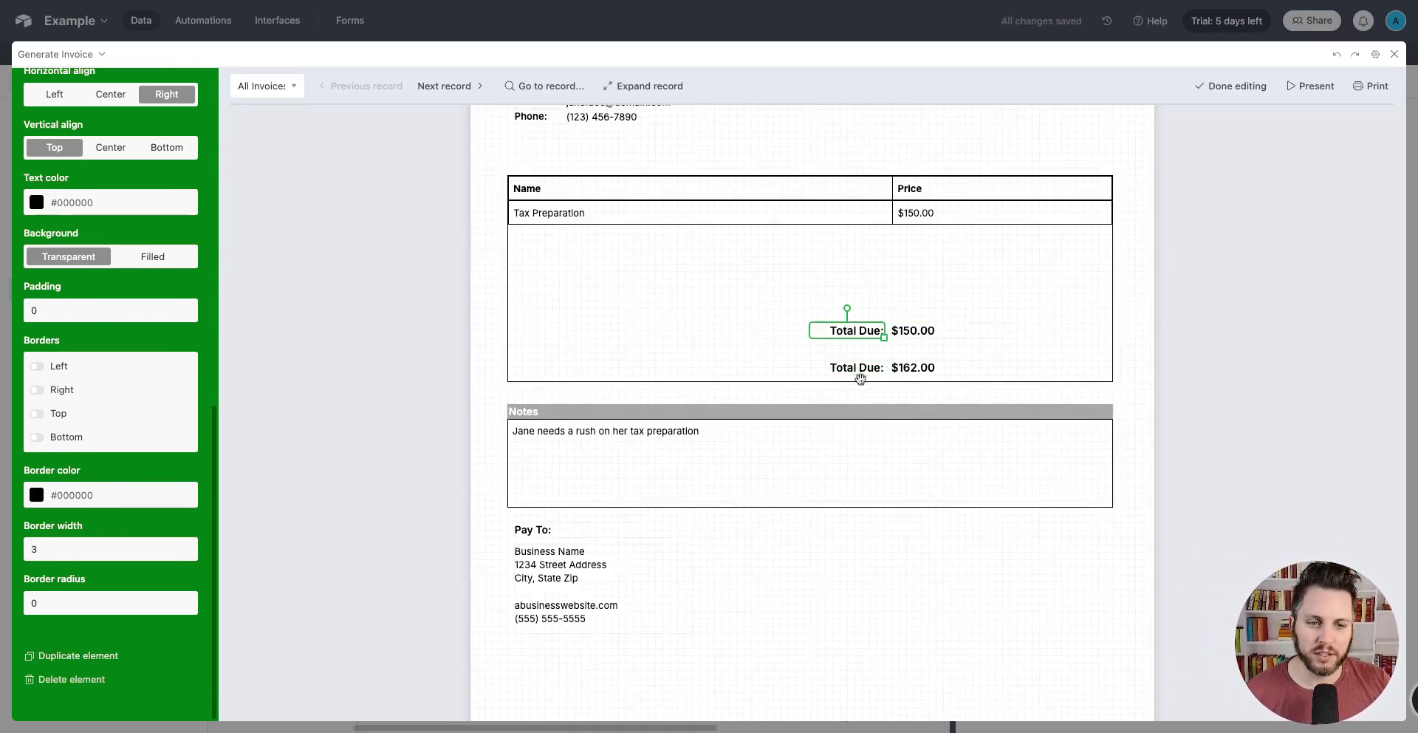
Replace the duplicated label's text with "Sub-Total"
scroll(143, 237, "up", 7)
triple_click(108, 249)
type("Sub-Total")
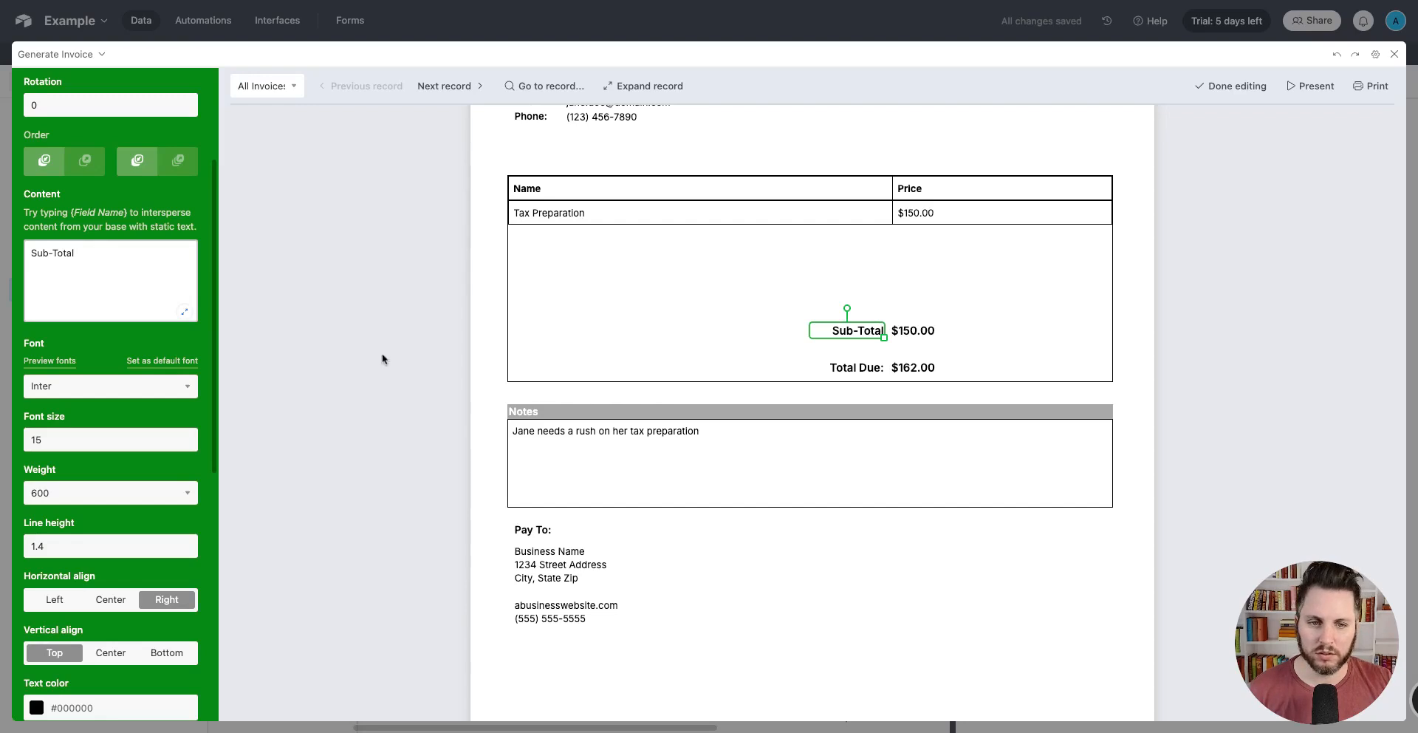
Add a colon to the end of the Sub-Total label's text
type(":")
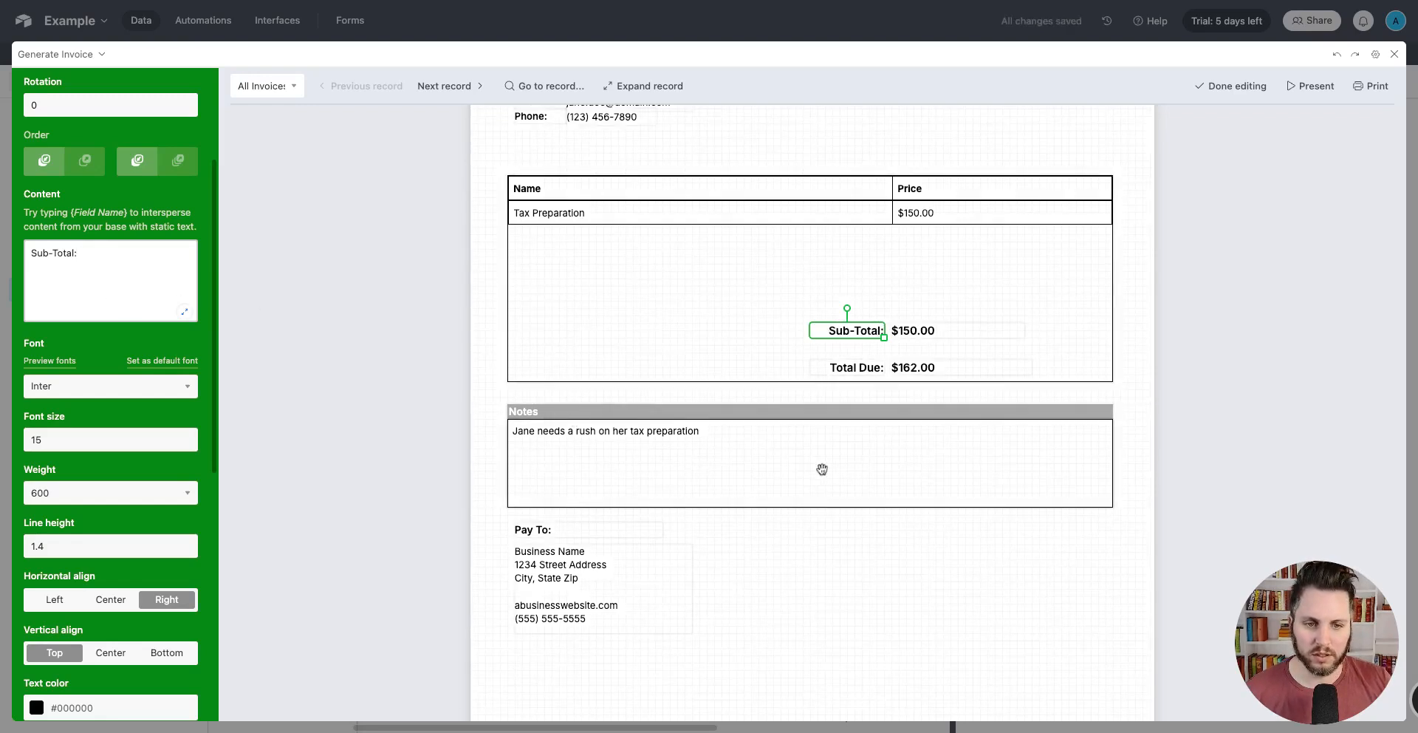
left_click(916, 334)
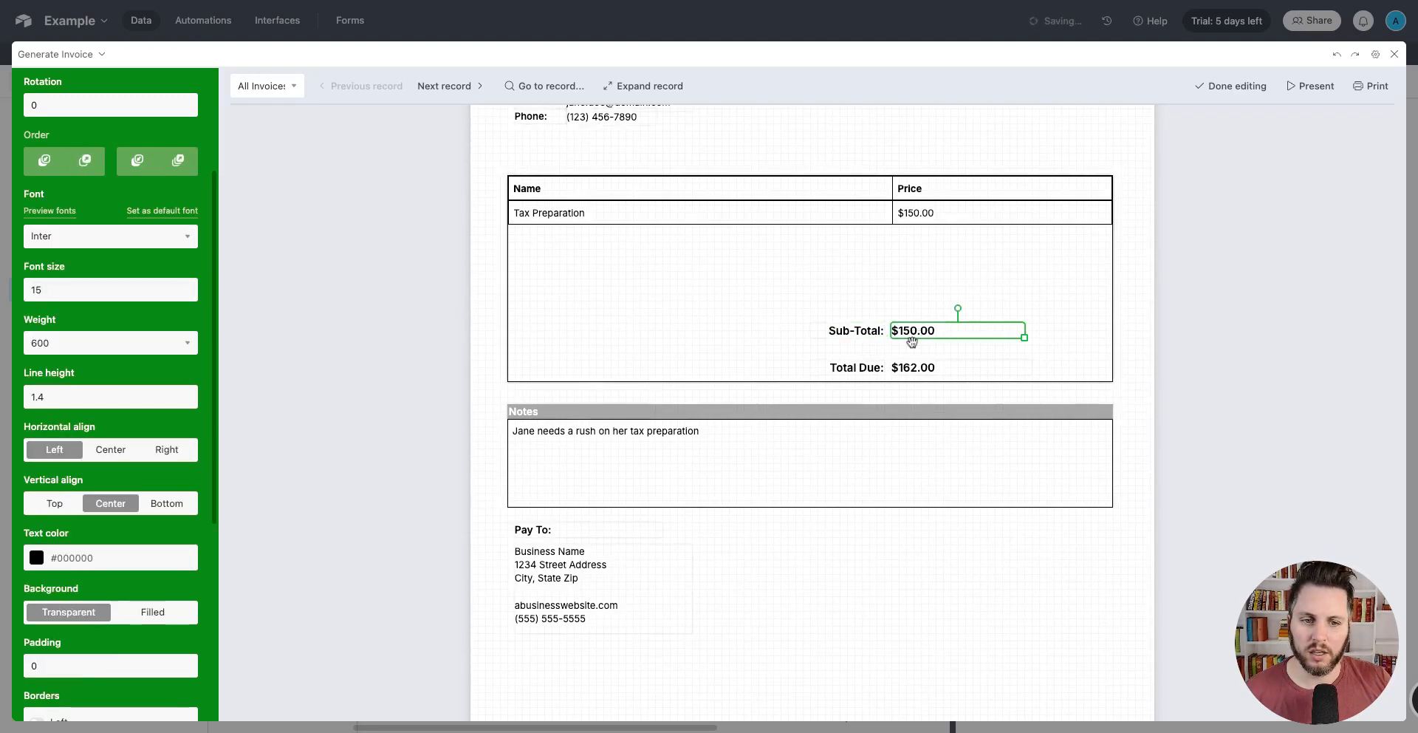
left_click(766, 358)
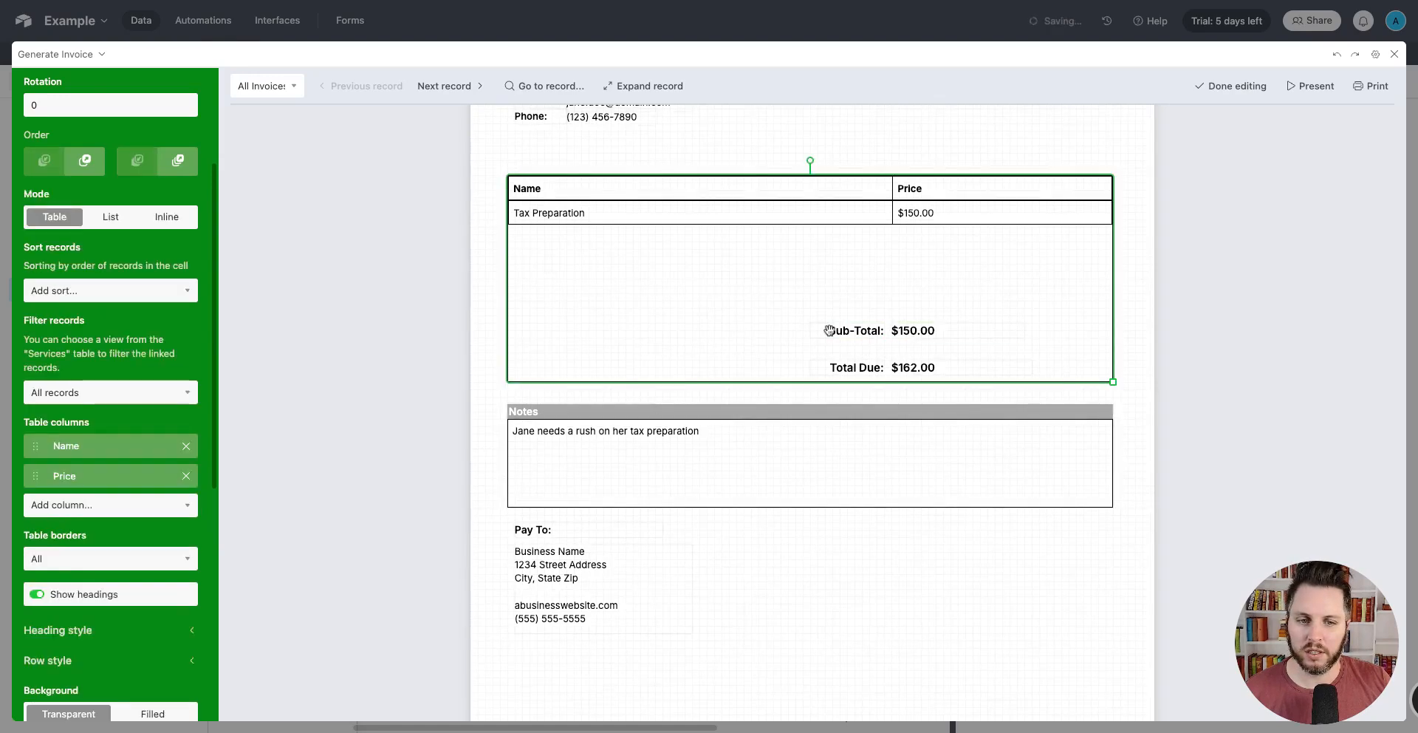
left_click(1220, 352)
Duplicate the Sub-Total label and replace the copy's text with "Taxes:"
left_click(813, 330)
scroll(86, 451, "down", 10)
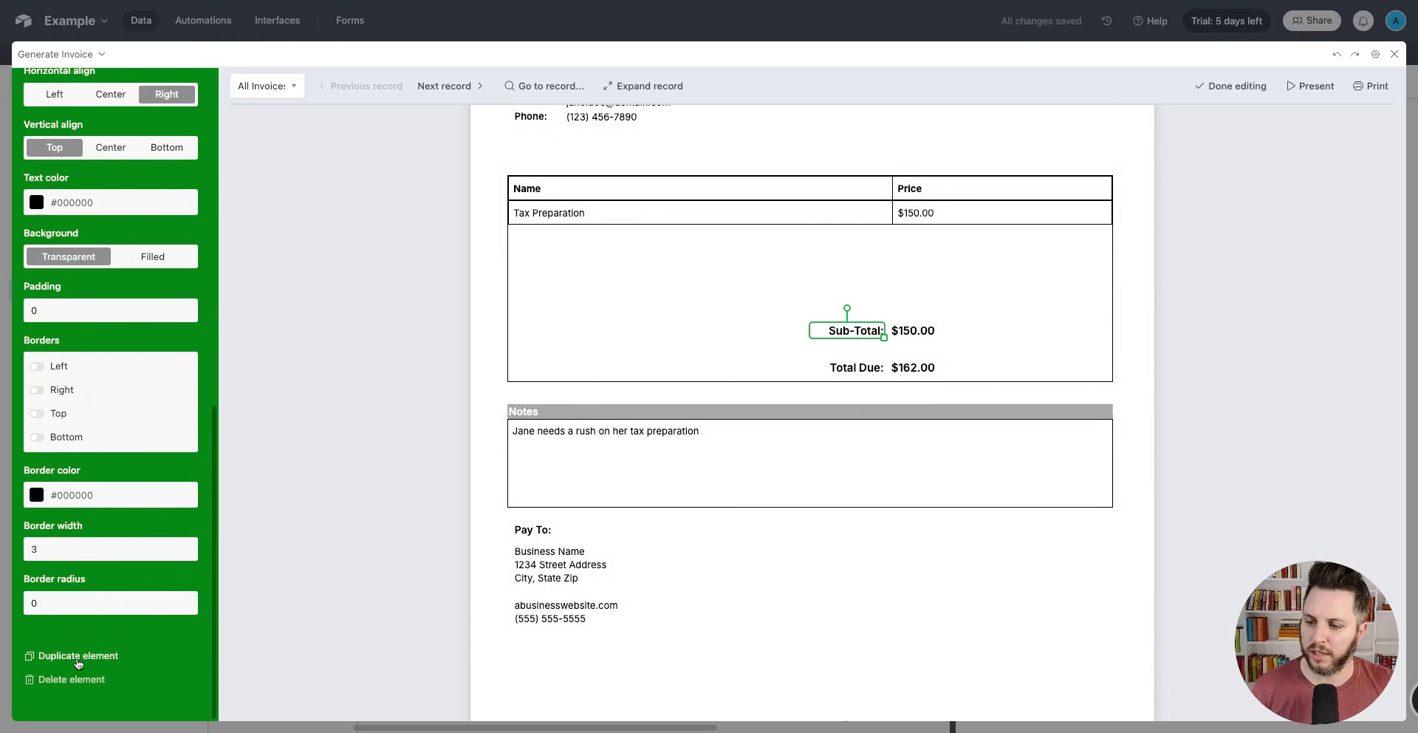
left_click(78, 656)
scroll(87, 298, "up", 8)
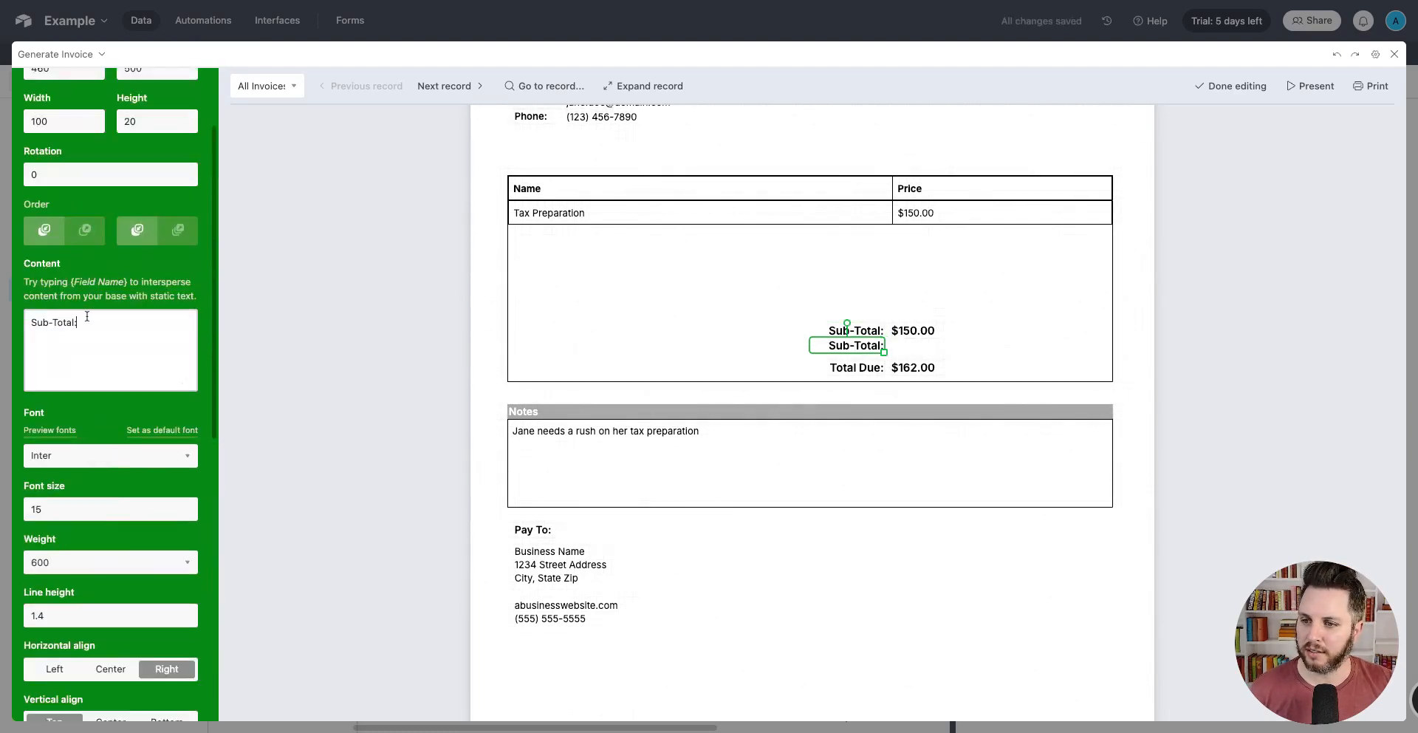
triple_click(68, 329)
type("Taxes:")
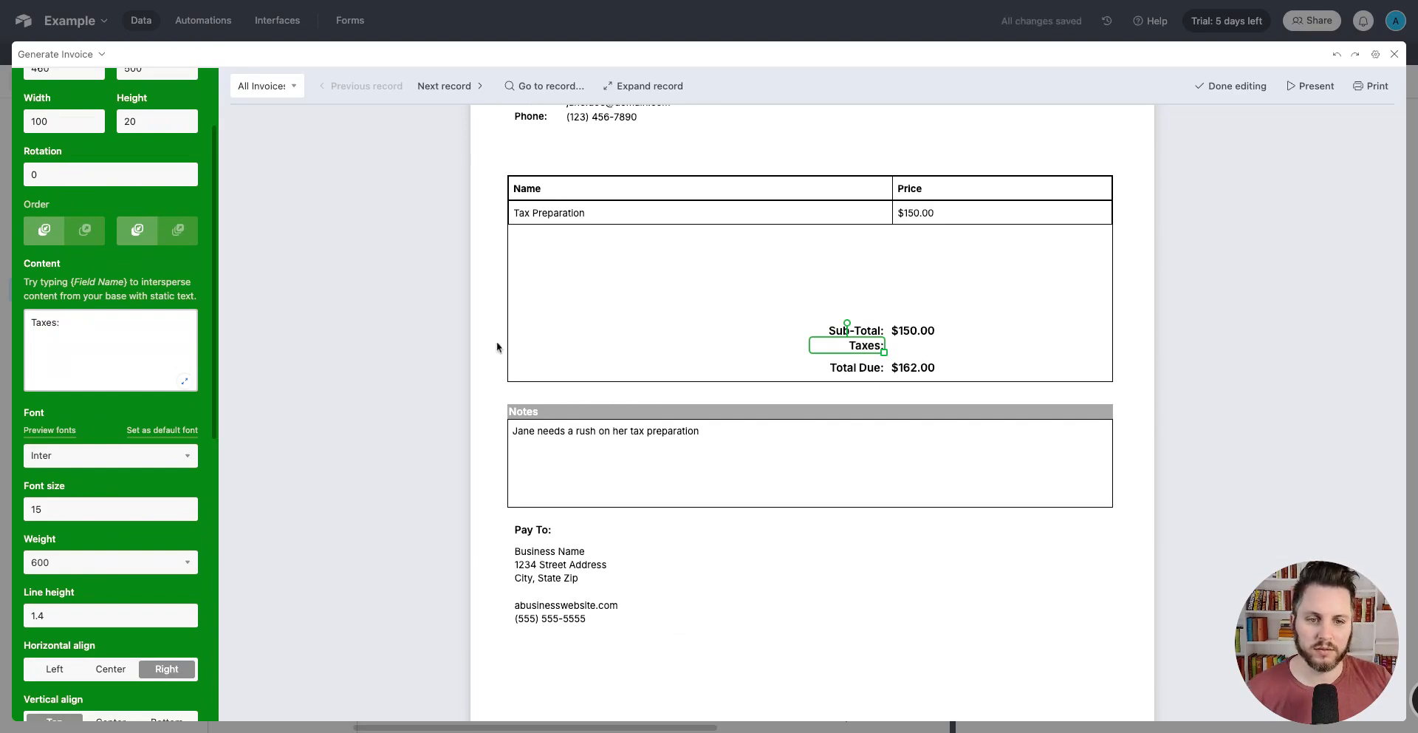
scroll(456, 348, "up", 2)
Add the Tax Total field beside the Taxes label at X 570, Y 500, sized 190 by 20
left_click(1231, 453)
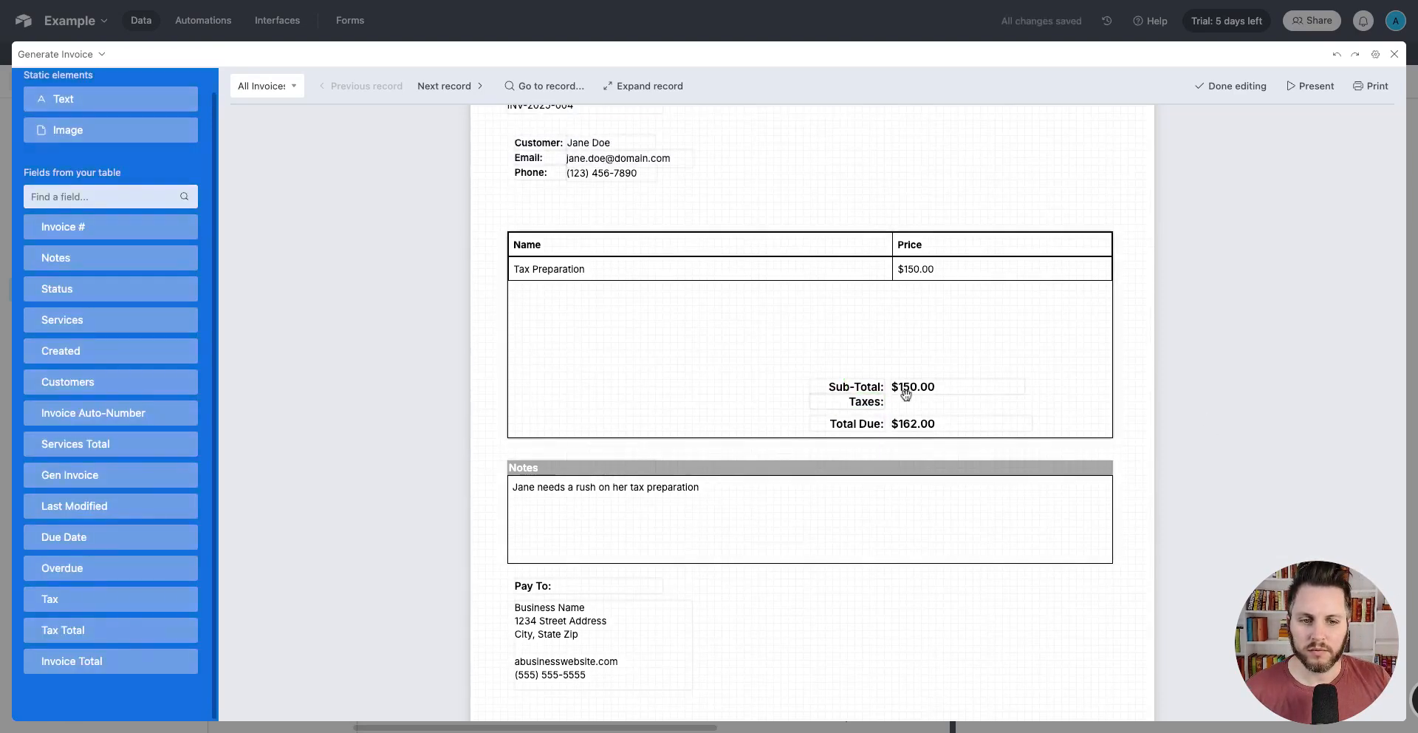
left_click(906, 394)
left_click(491, 385)
left_click(116, 196)
type("total")
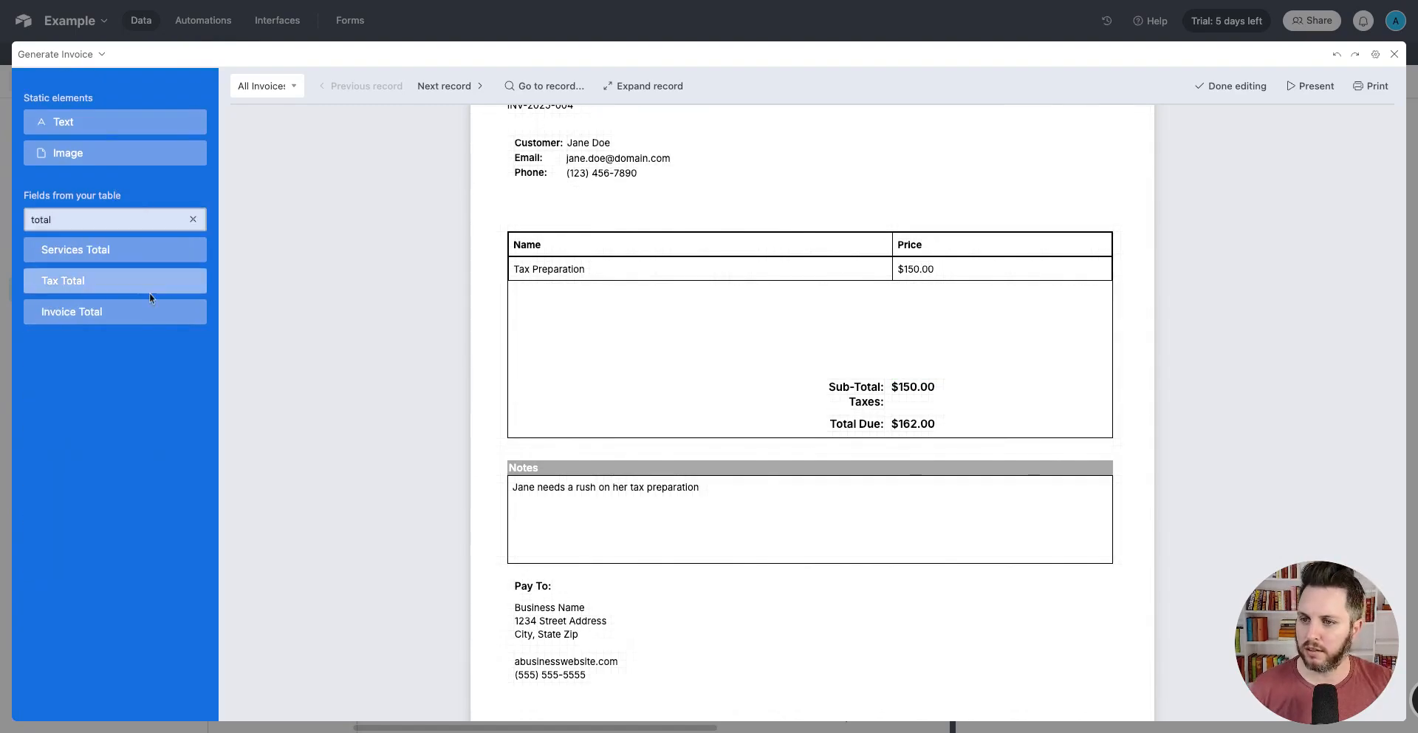
left_click(156, 287)
left_click_drag(832, 411, 983, 456)
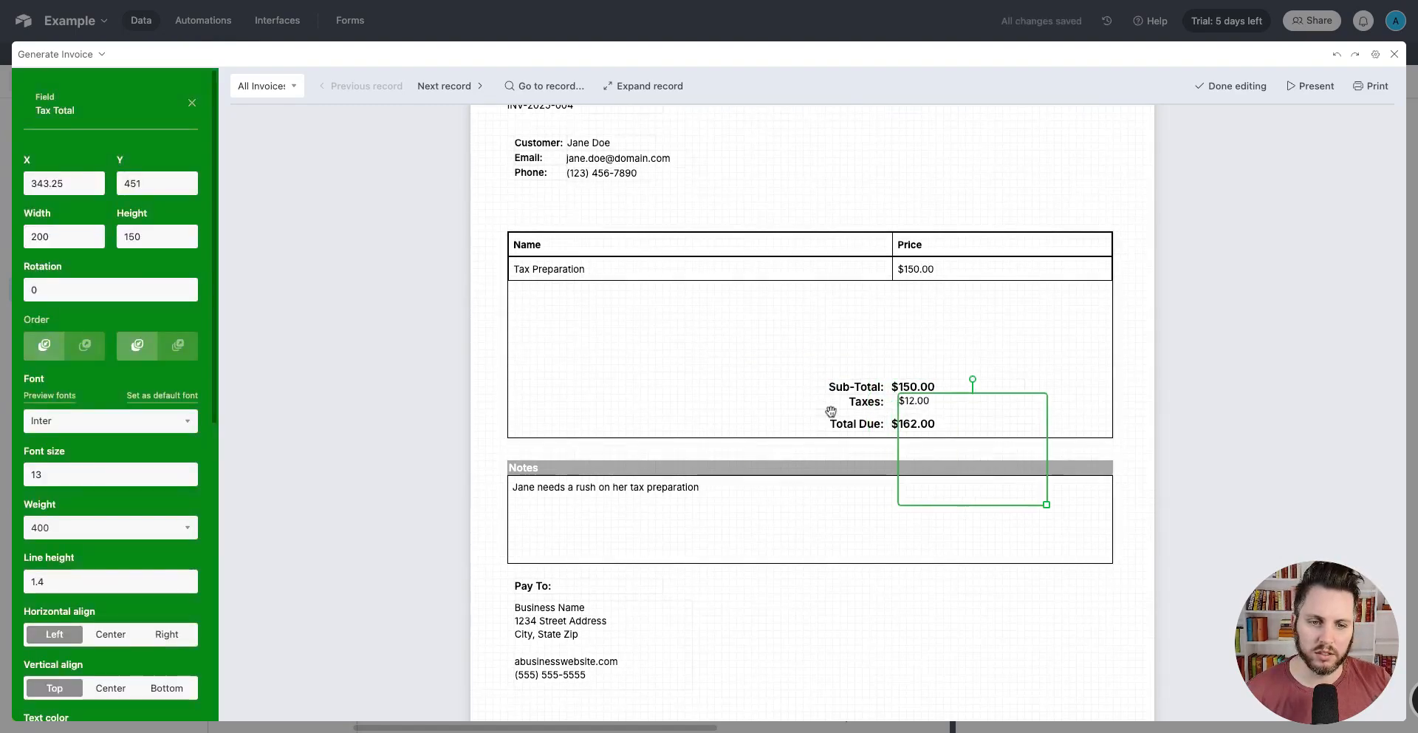
left_click_drag(1048, 500, 1039, 408)
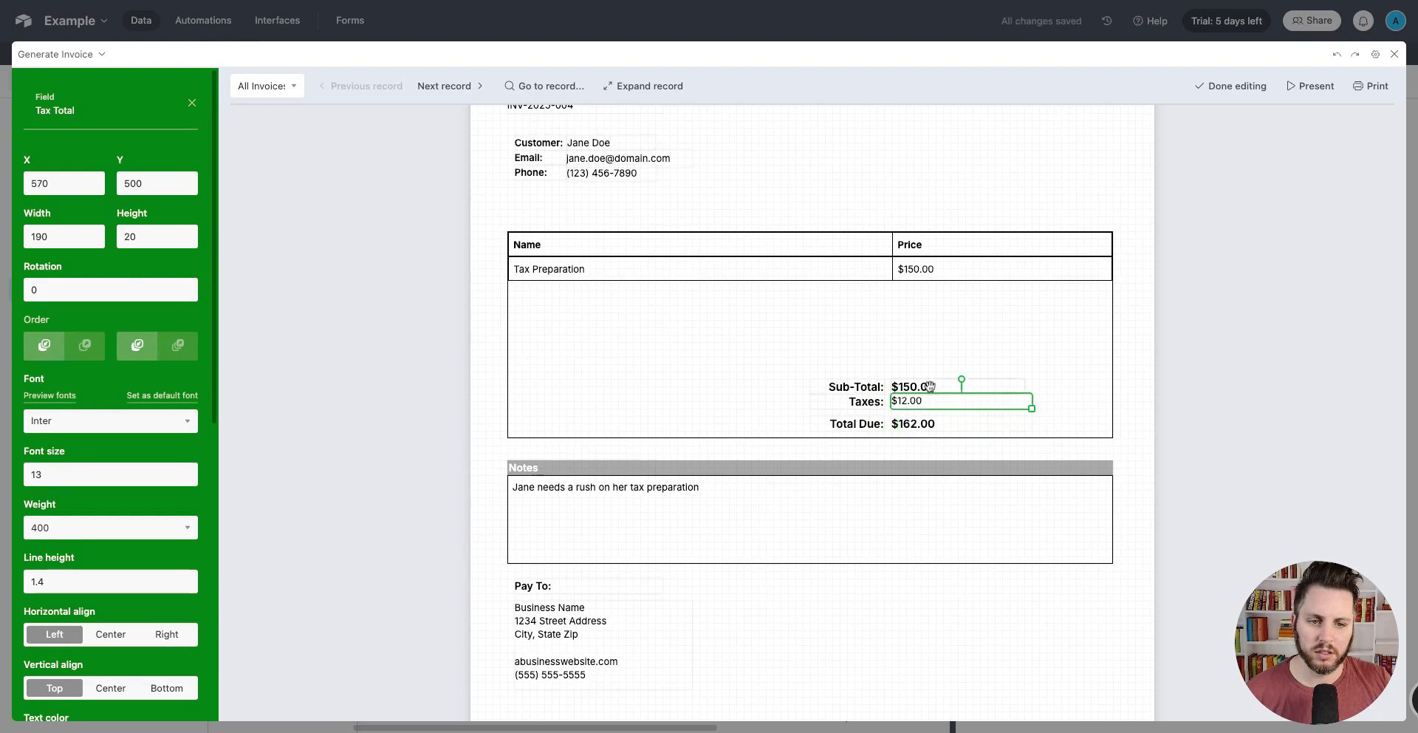
Set the Invoice Total amount's vertical alignment to Center to match the Services Total amount
left_click(957, 386)
left_click(960, 423)
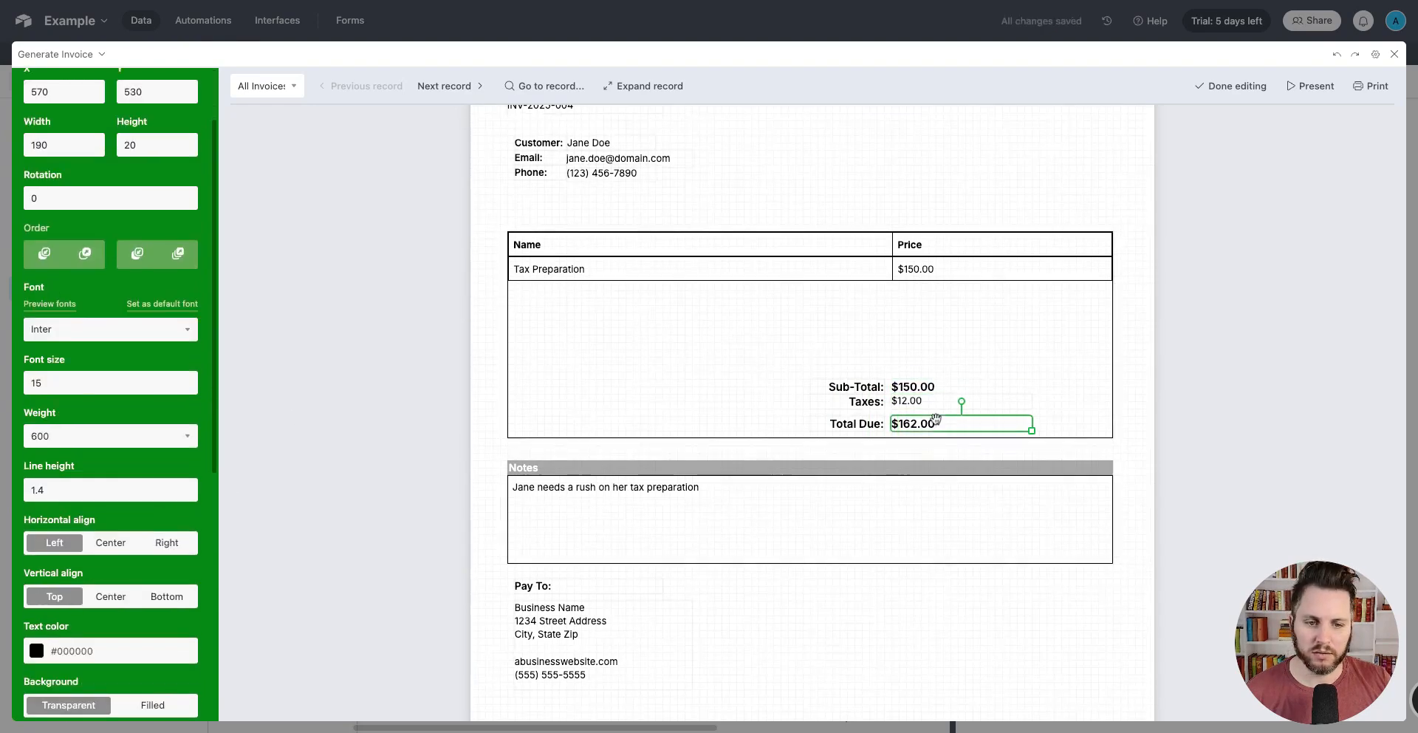
scroll(662, 441, "up", 1)
left_click(105, 599)
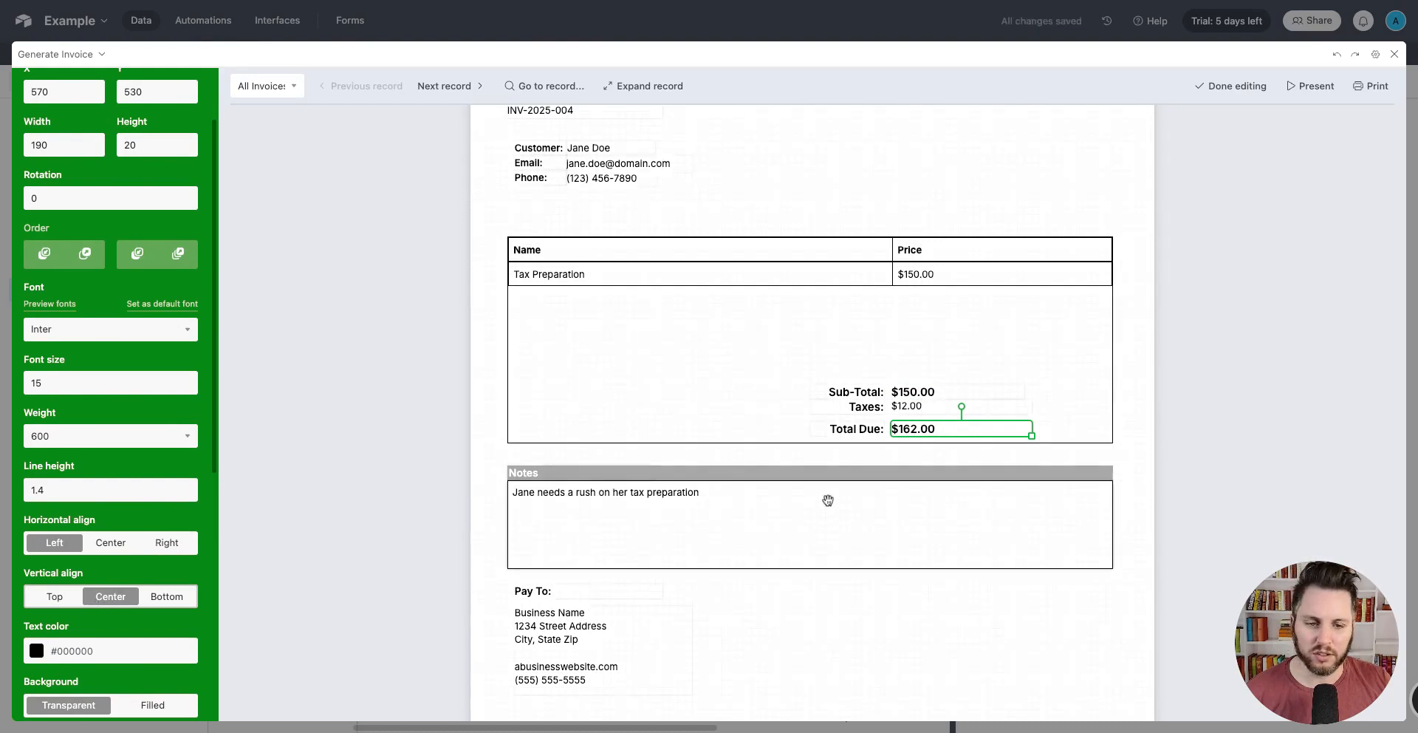
Format the Tax Total amount with Center vertical alignment, font size 15 and weight 600
left_click(910, 406)
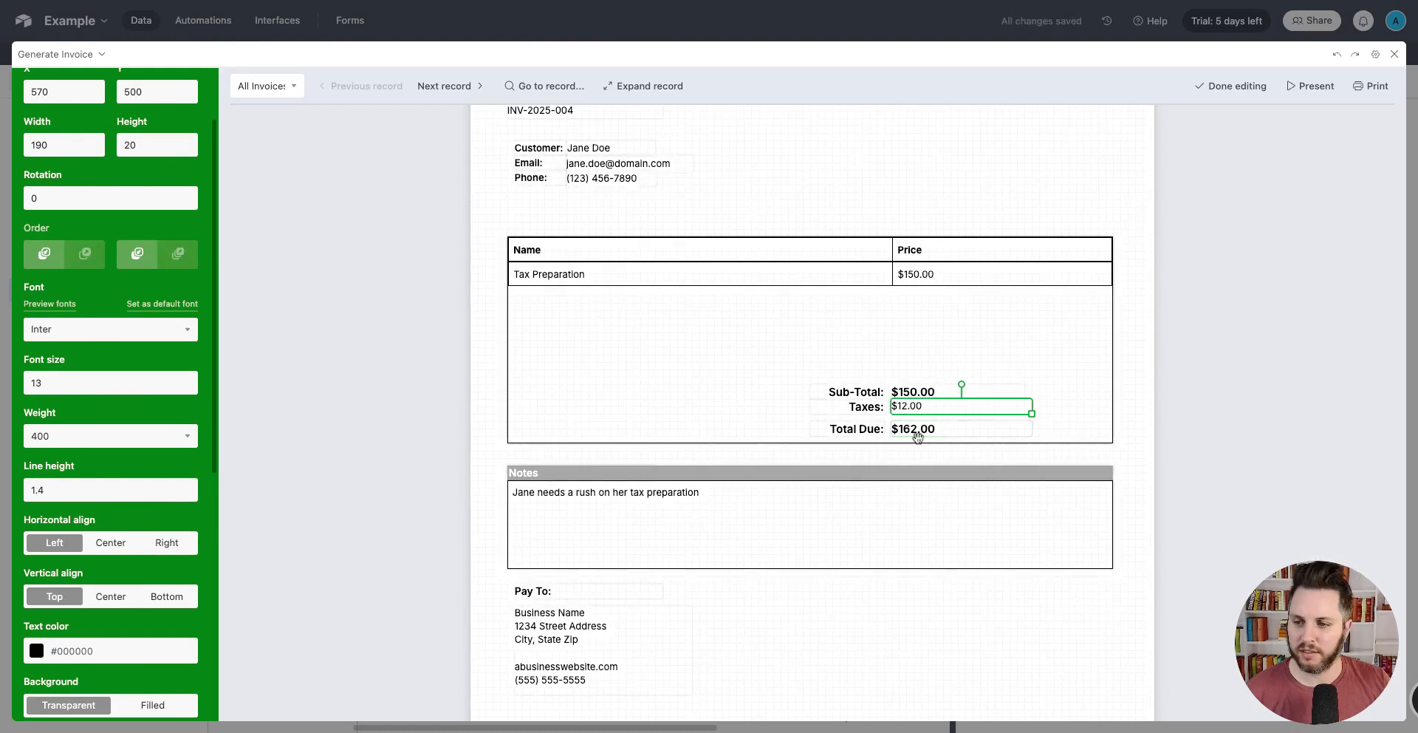
left_click(111, 596)
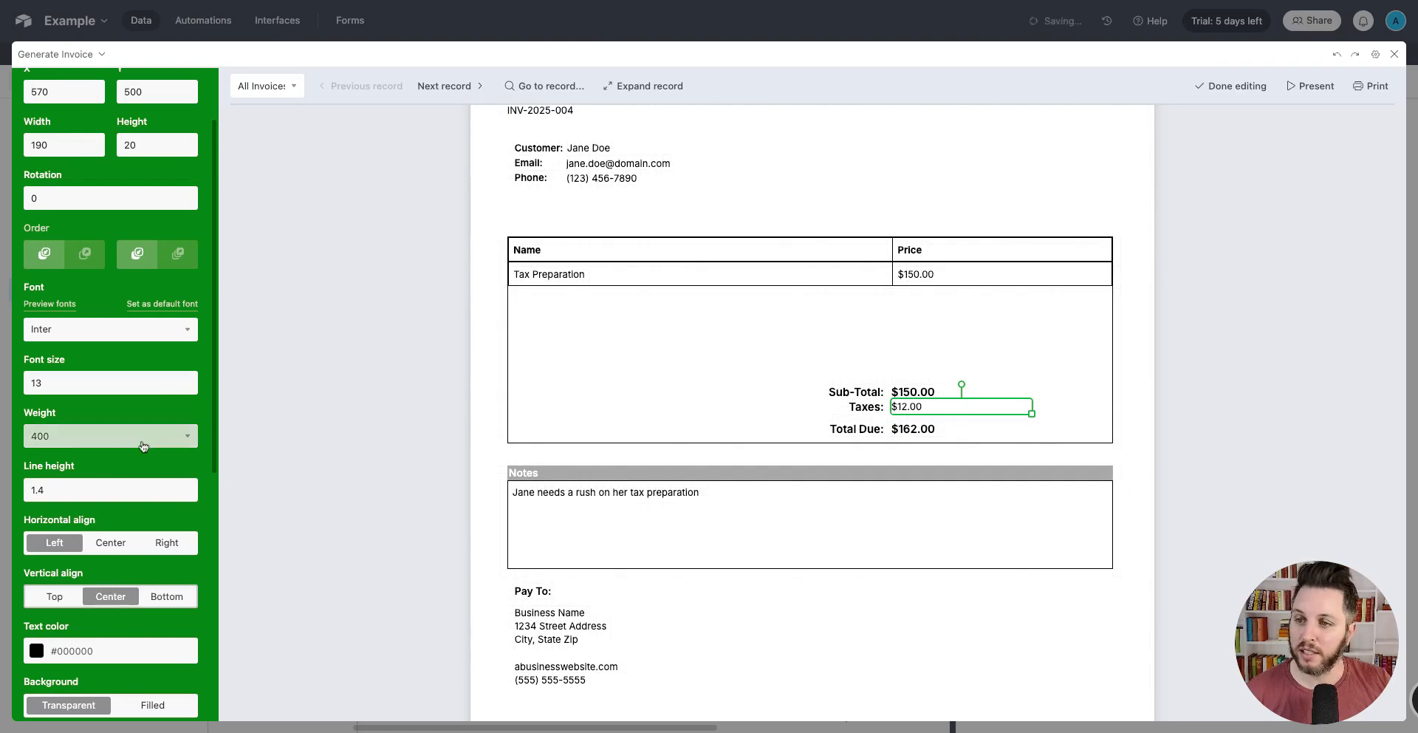
scroll(137, 325, "up", 2)
double_click(188, 472)
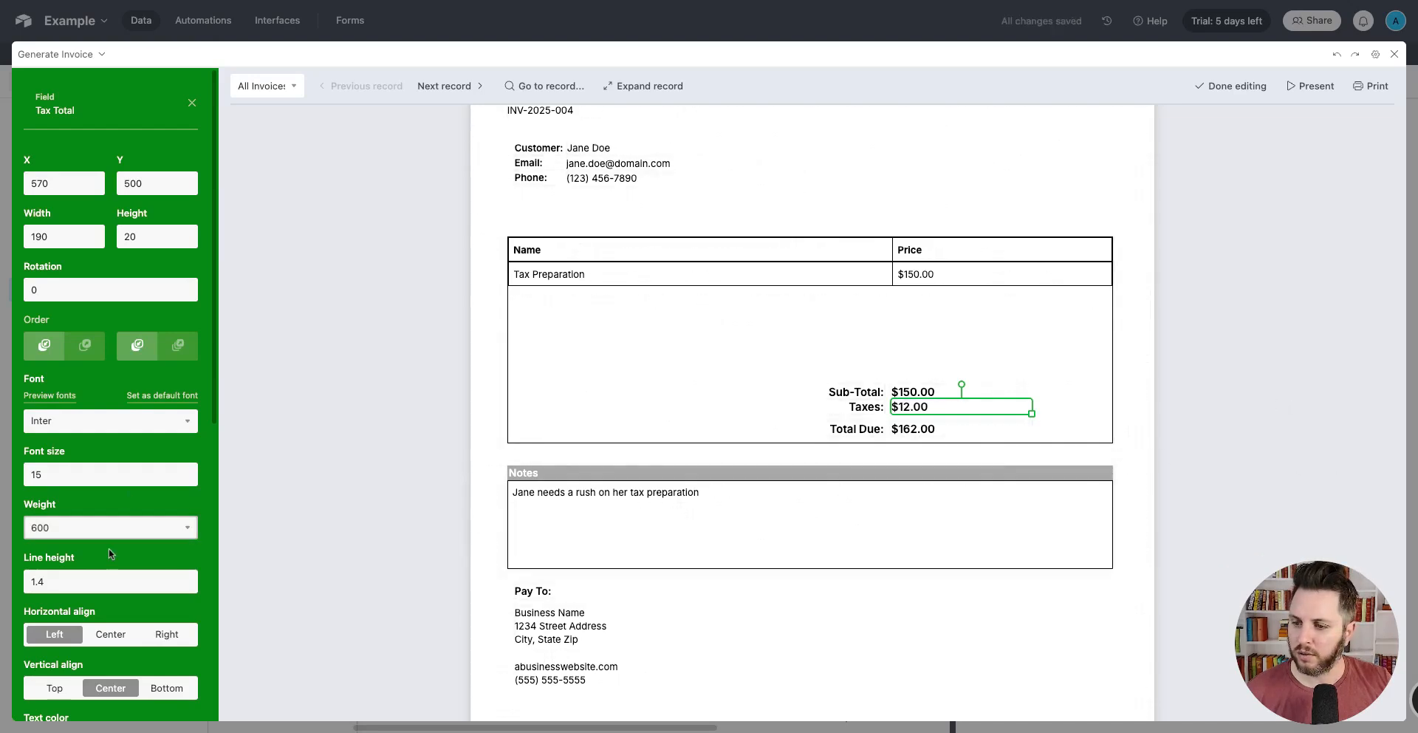
Set the weight of the Taxes and Sub-Total labels and their amounts to 400
left_click(860, 406)
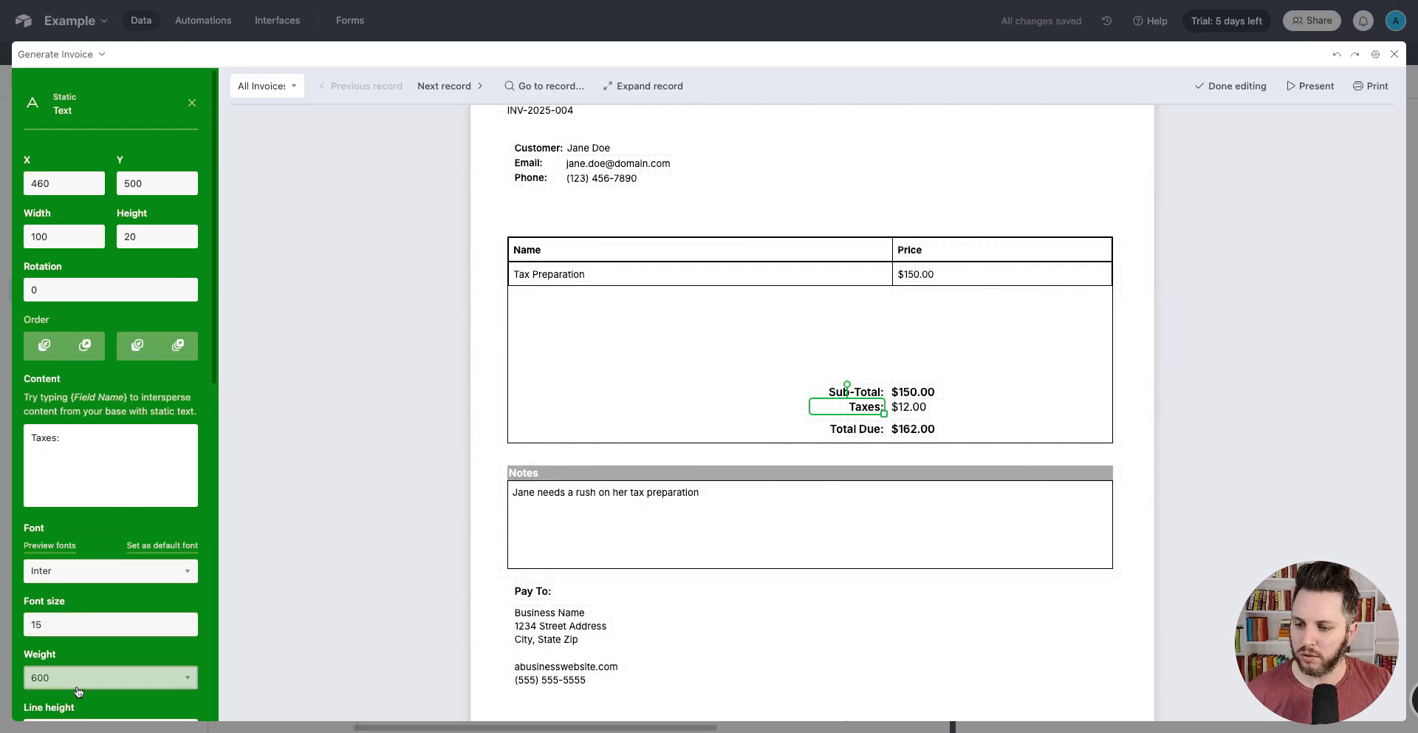
left_click(919, 391)
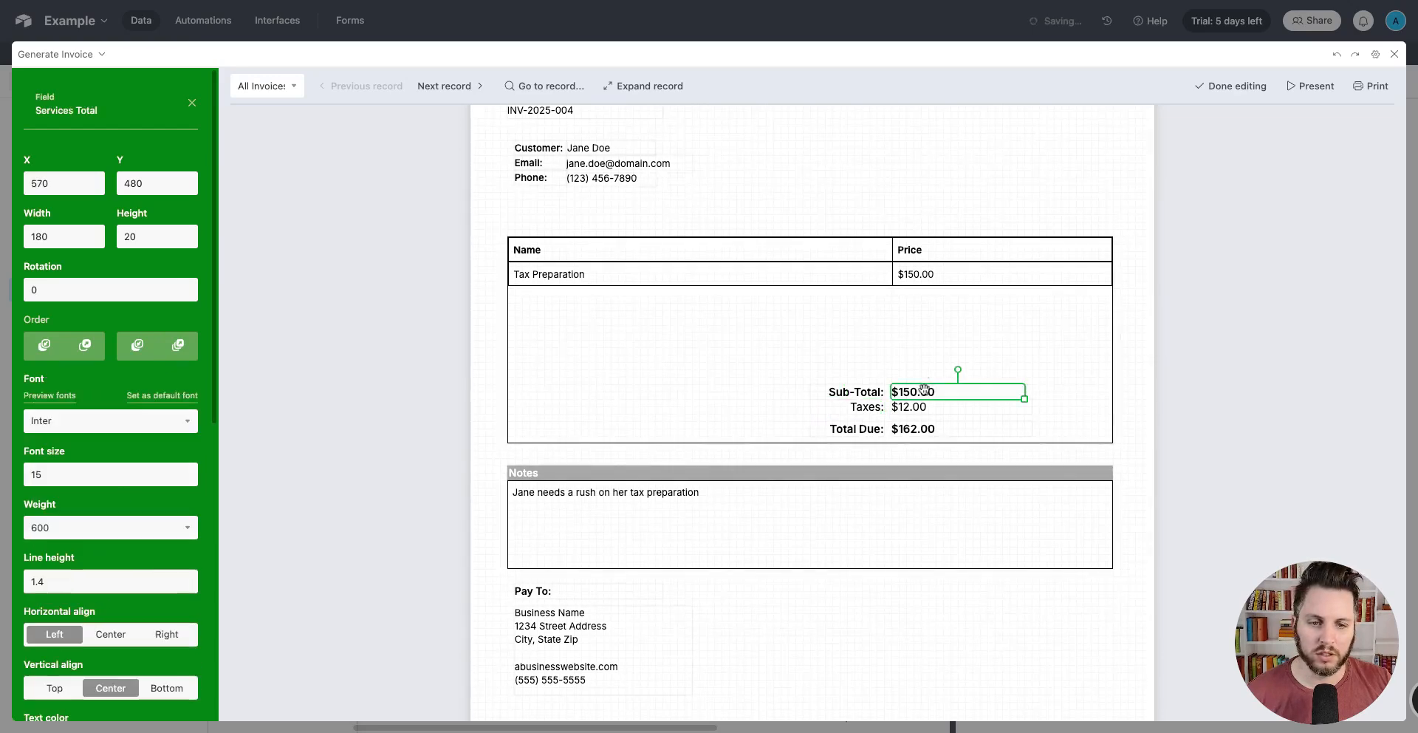
scroll(99, 599, "down", 5)
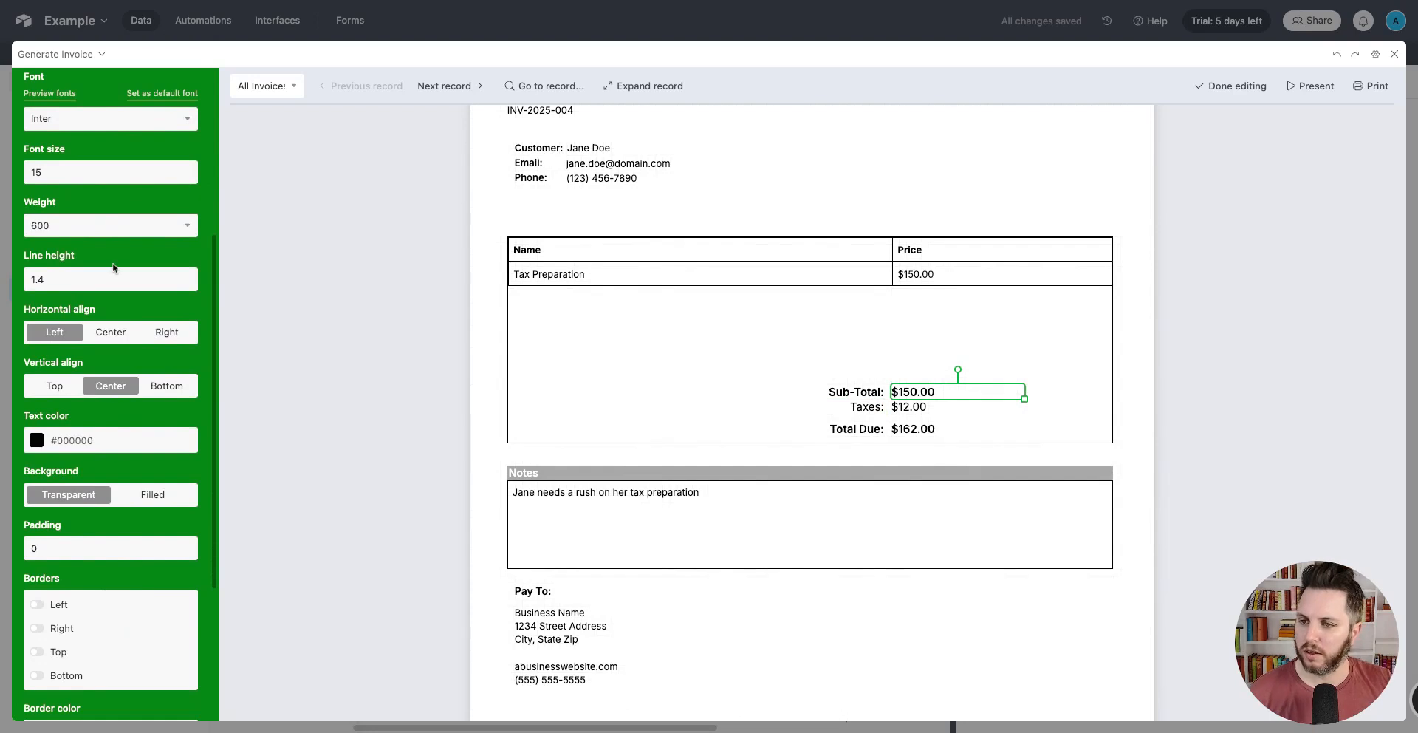
left_click(853, 391)
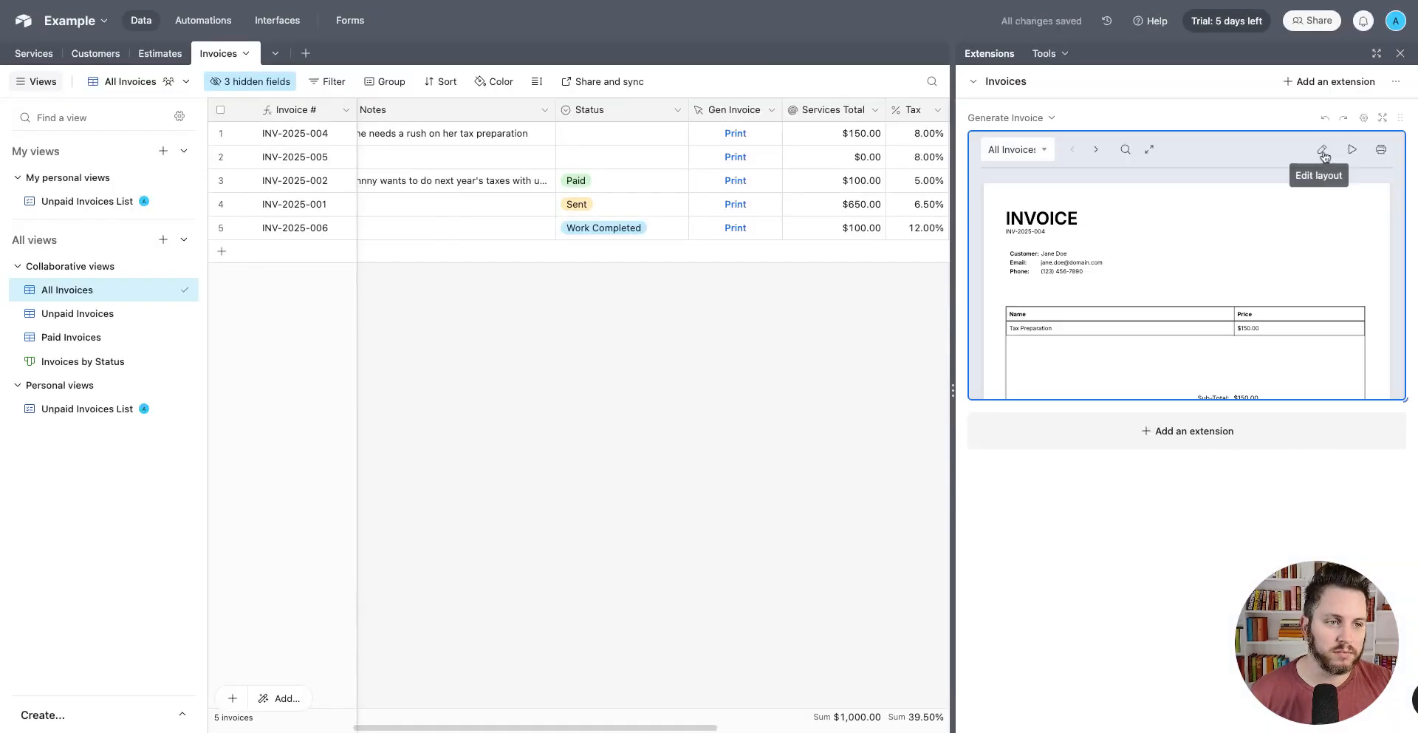
Reopen the invoice layout for editing and set the text color of the Total Due label and Invoice Total amount to #ff0000
left_click(1324, 154)
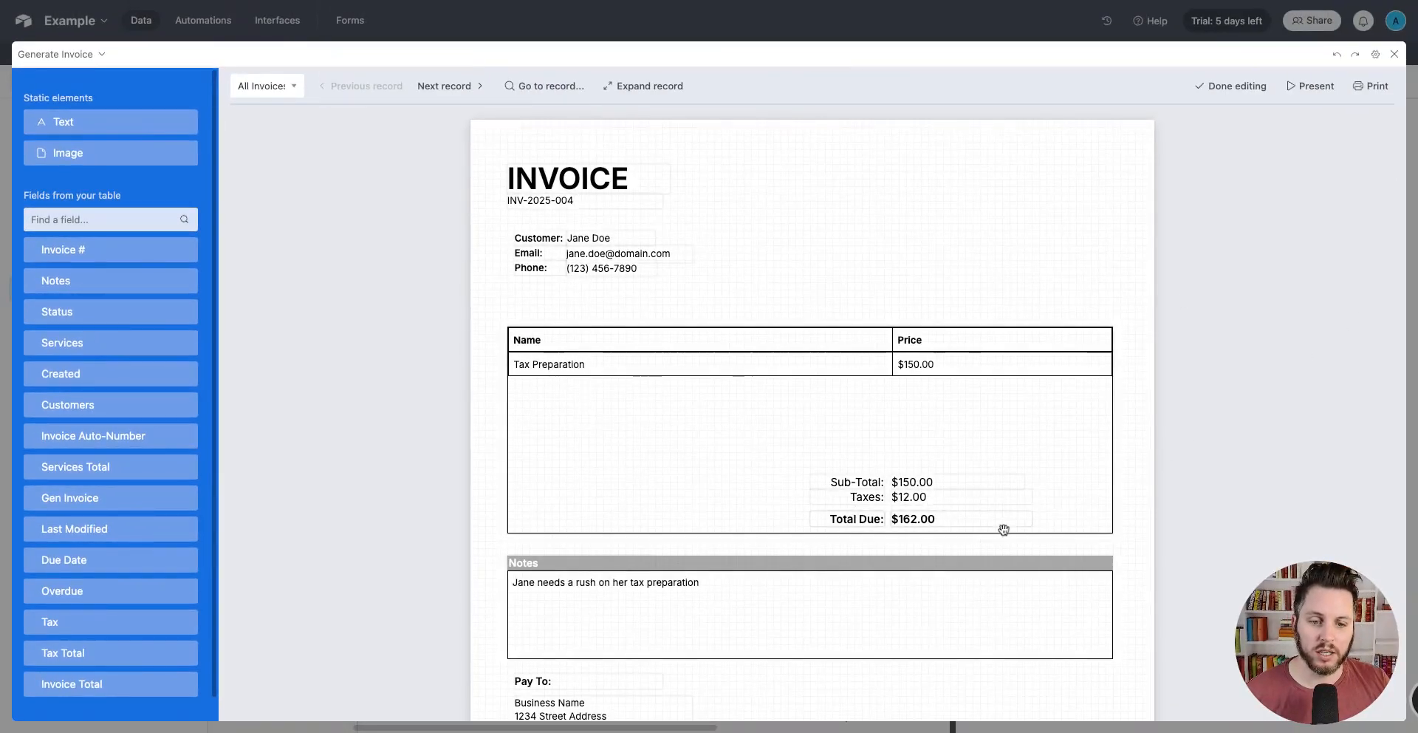
left_click(961, 519)
scroll(156, 494, "down", 5)
scroll(156, 494, "down", 2)
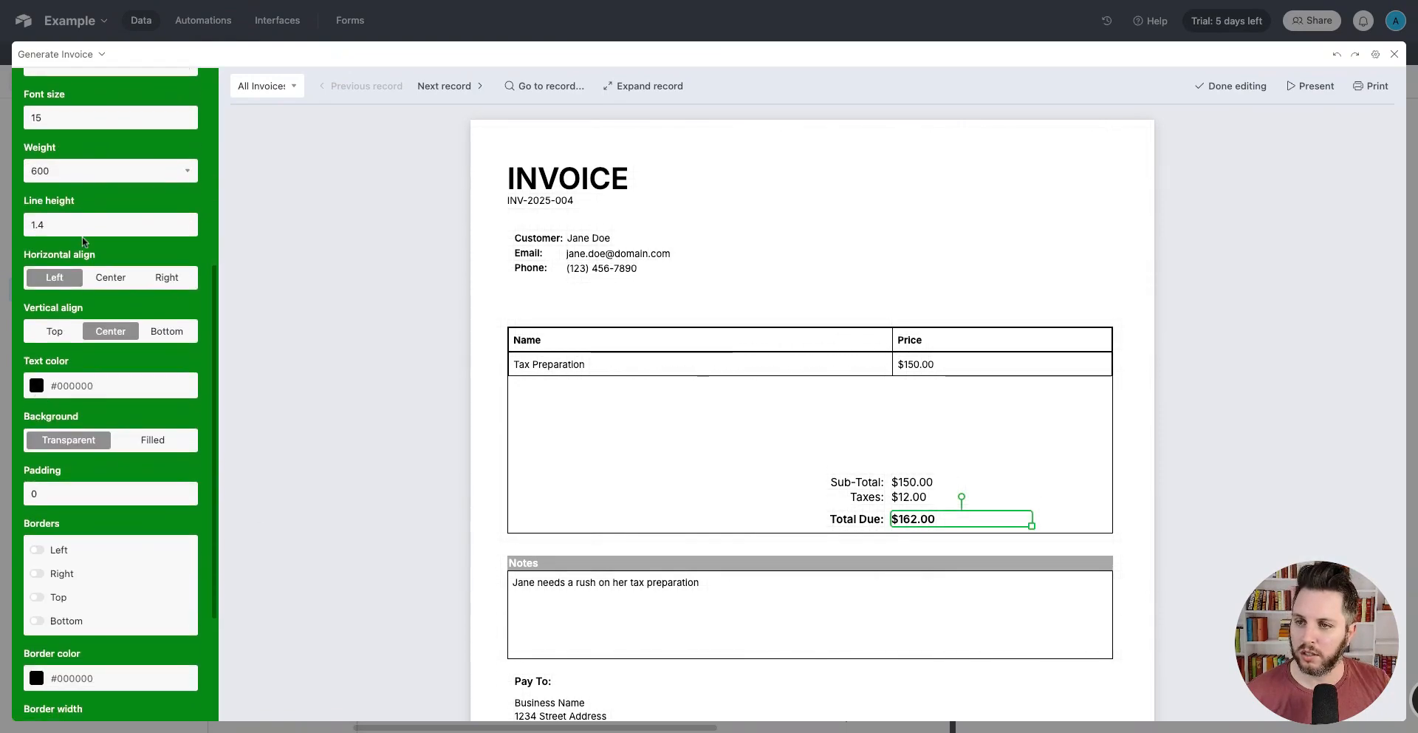
left_click(858, 517)
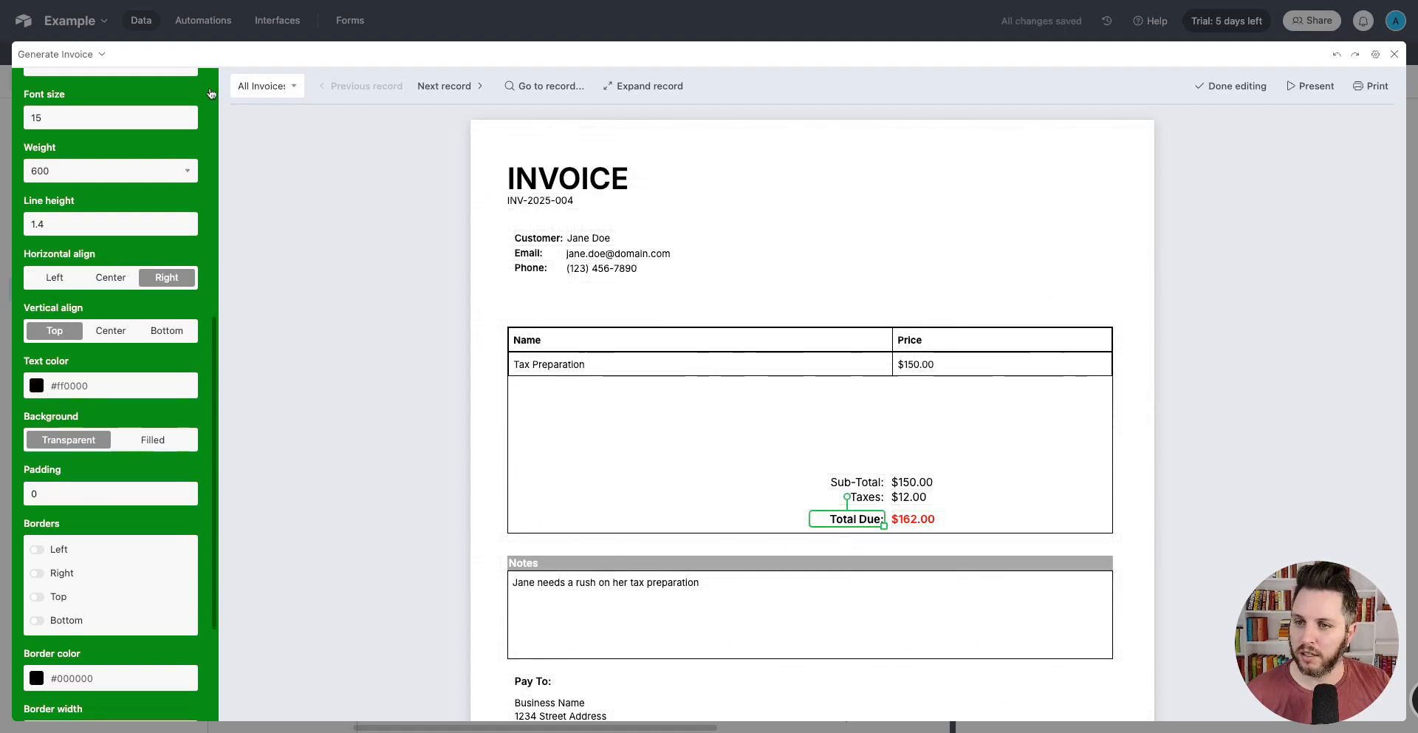
left_click(1193, 444)
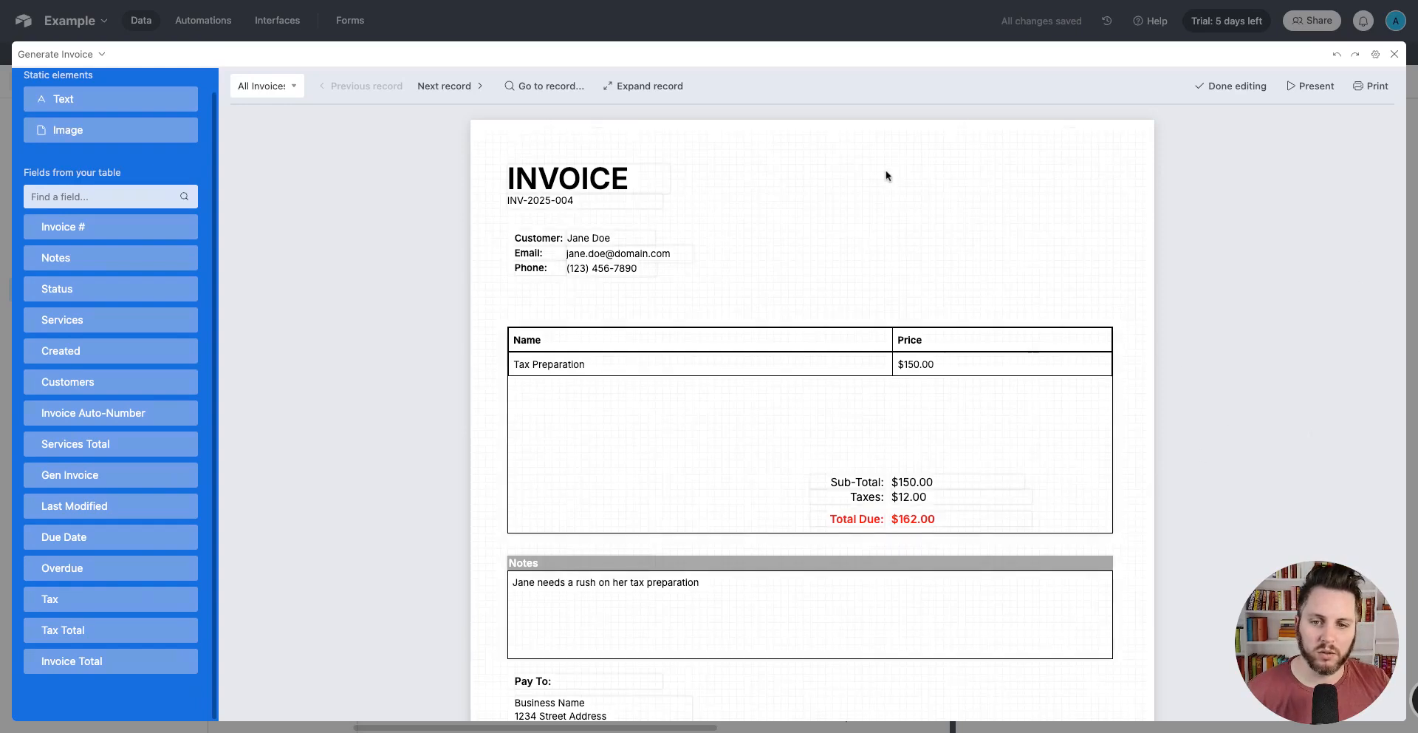
Preview the totals section of the invoice layout on the other invoice records
scroll(1235, 436, "down", 2)
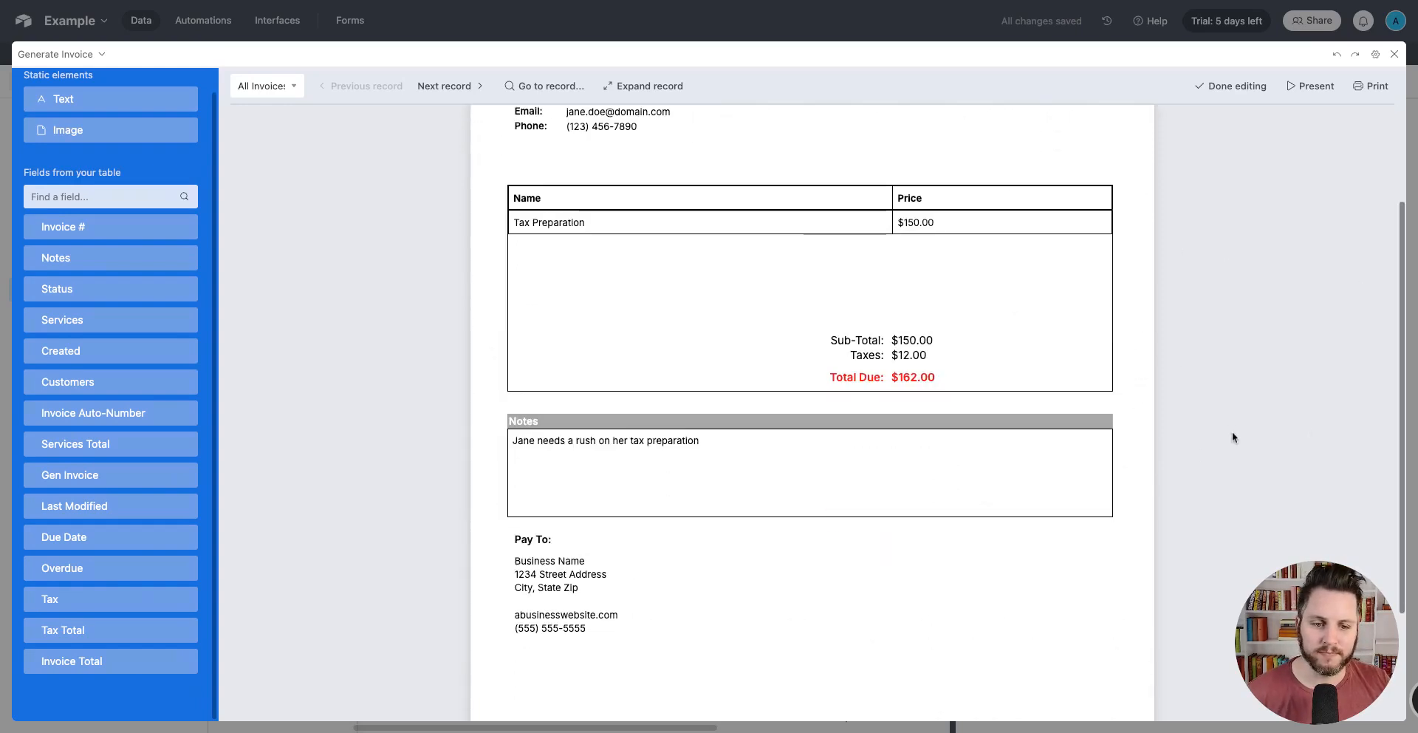
left_click(472, 86)
left_click(469, 86)
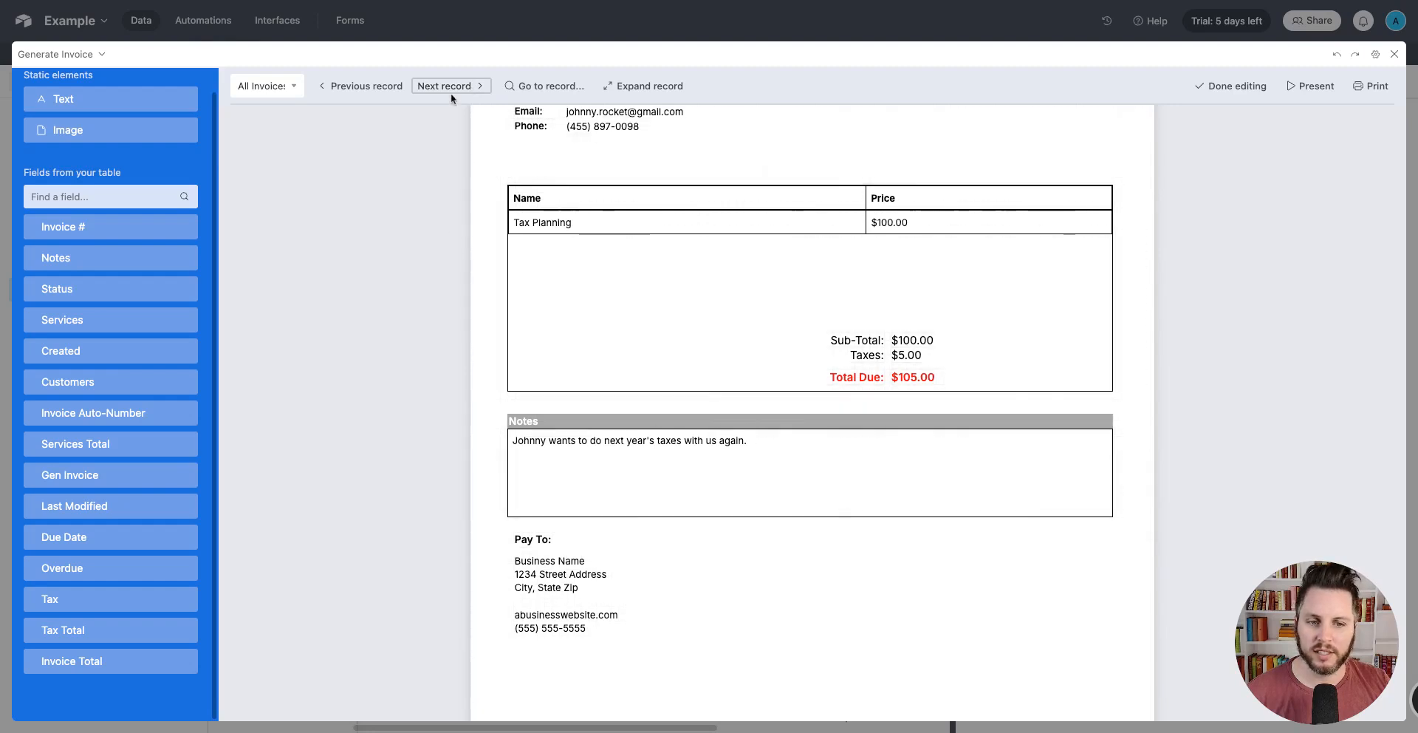
left_click(443, 87)
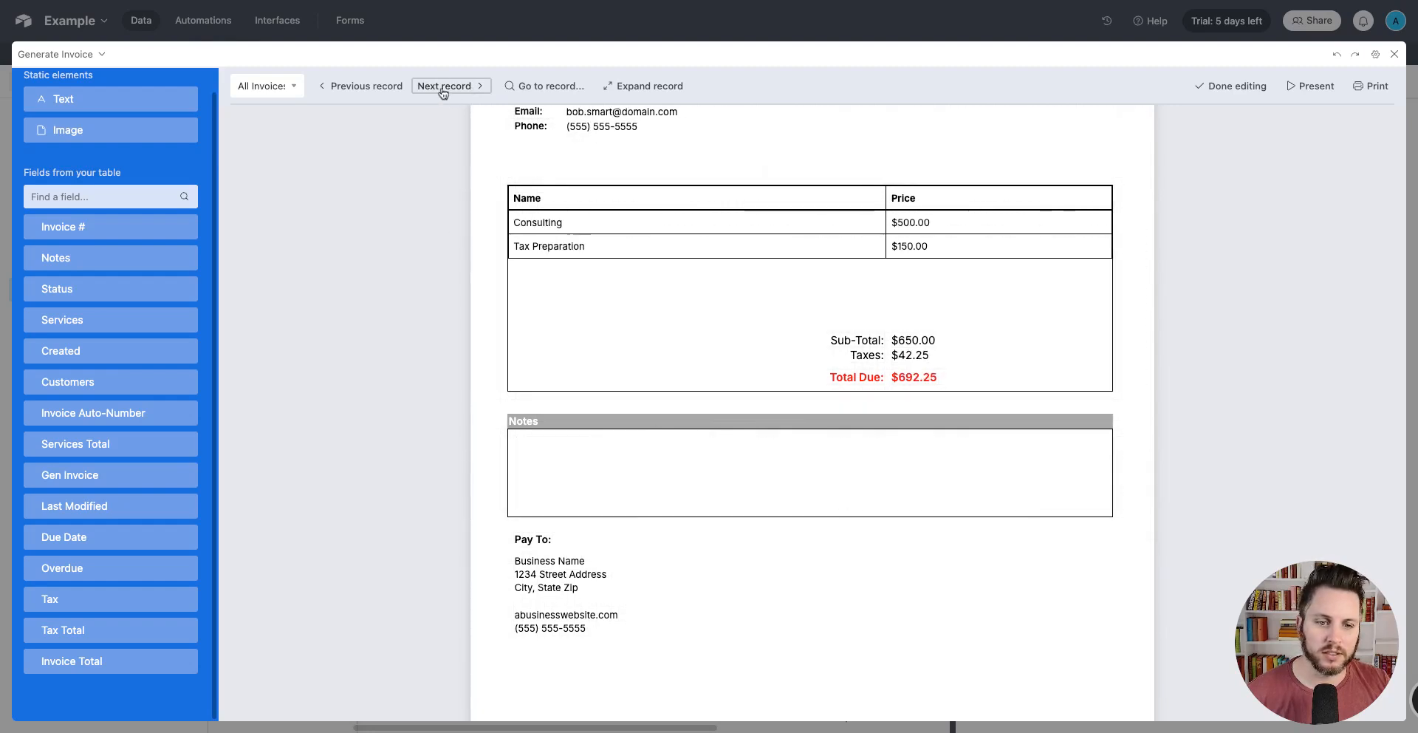
left_click(373, 86)
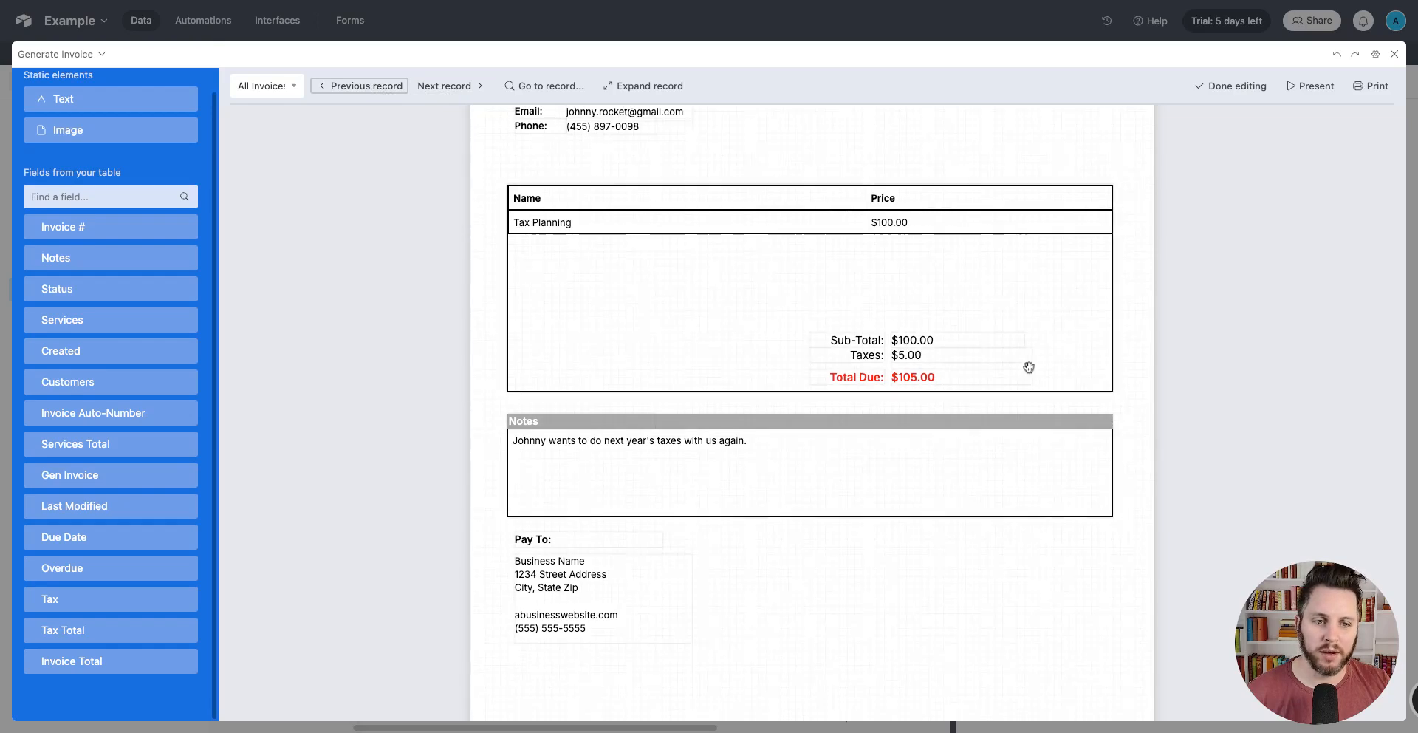
Set the horizontal alignment of the Services Total and Tax Total amounts to Right
left_click(961, 343)
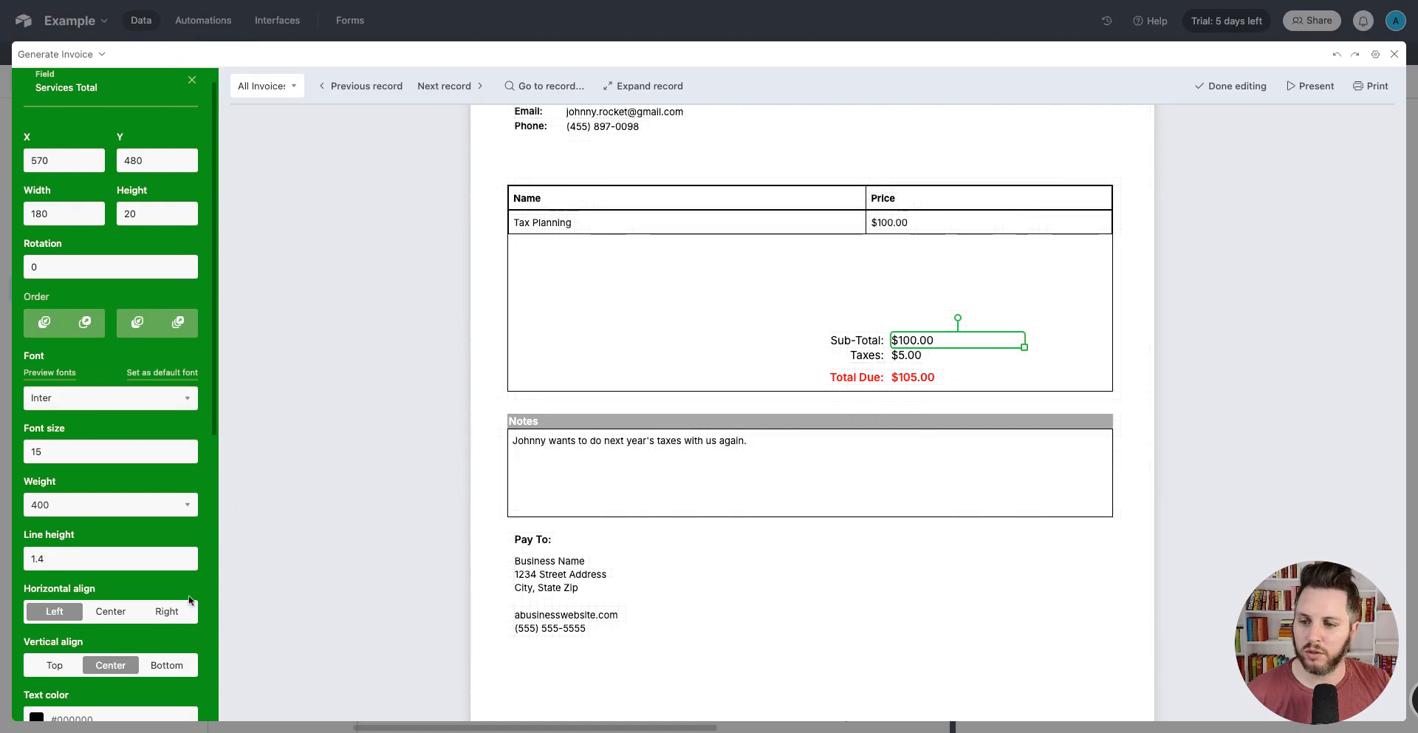
left_click(166, 612)
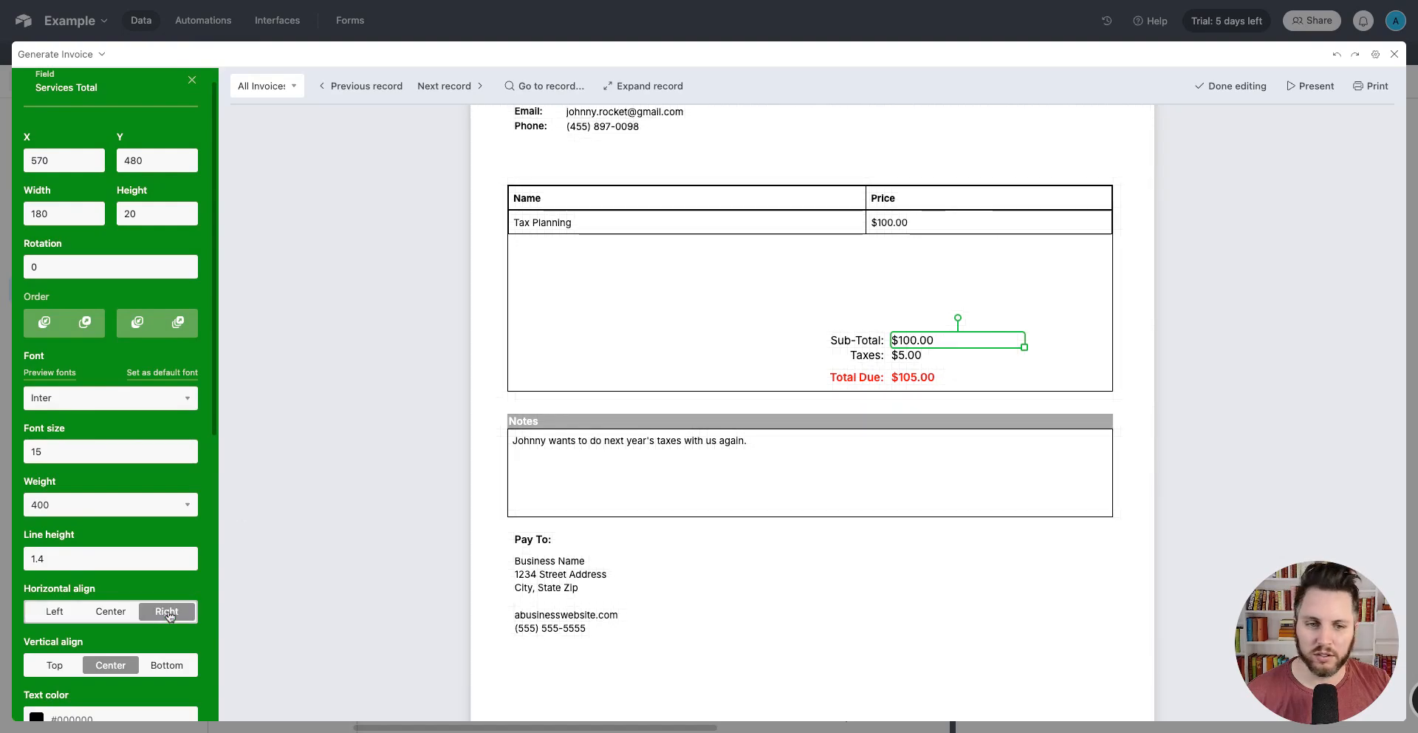
left_click(907, 355)
left_click(166, 612)
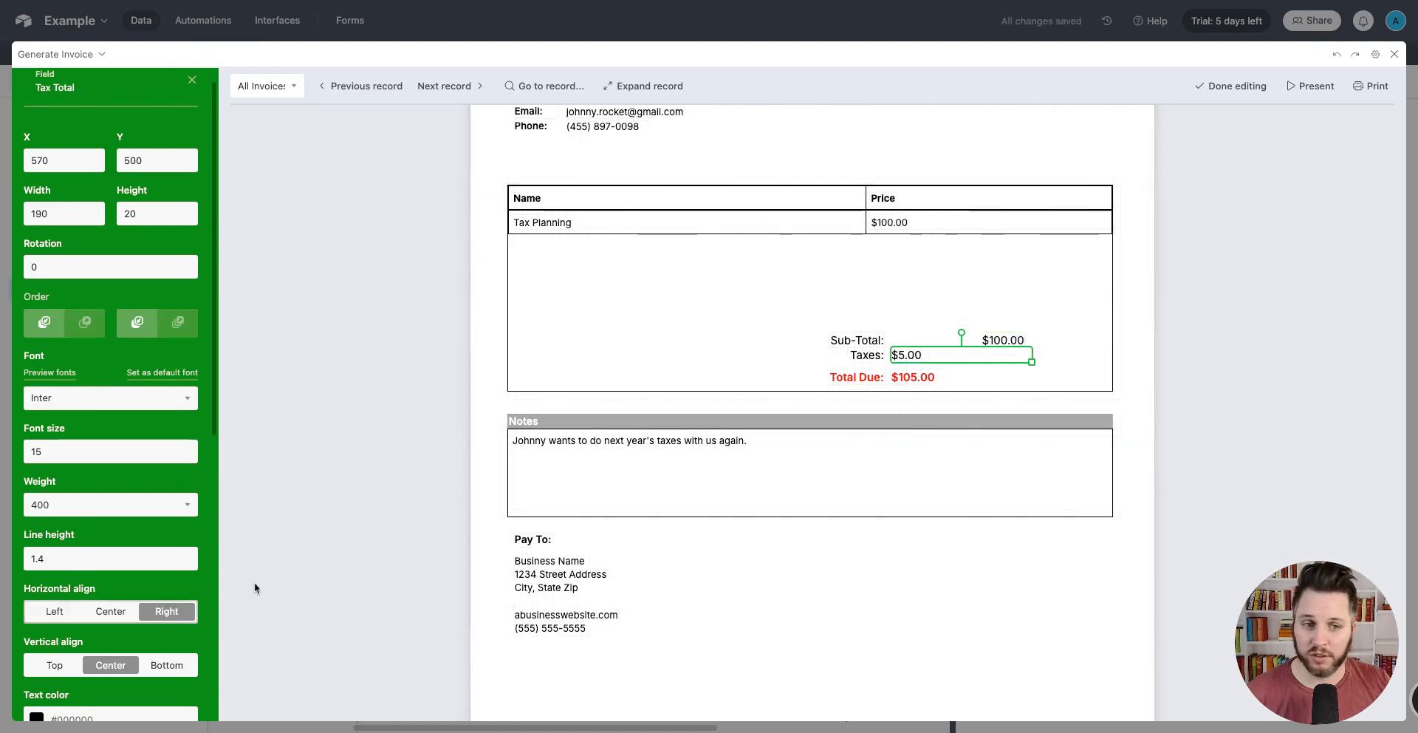
Narrow the Services Total and Tax Total boxes to a width of 80
left_click(1012, 339)
left_click_drag(1025, 346, 943, 347)
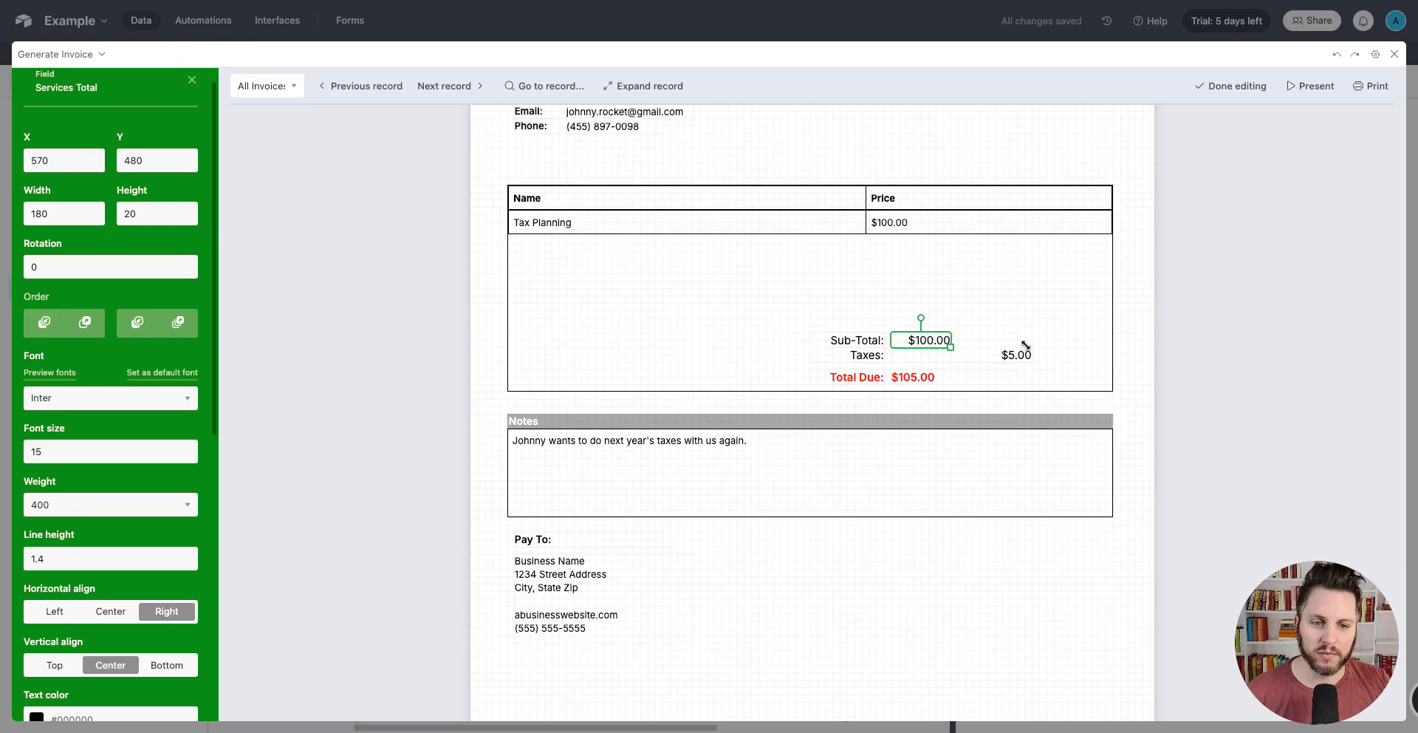
left_click(1004, 355)
left_click_drag(1036, 362, 966, 361)
Right-align the Invoice Total amount and narrow its box to a width of 80
left_click(1018, 378)
left_click(167, 611)
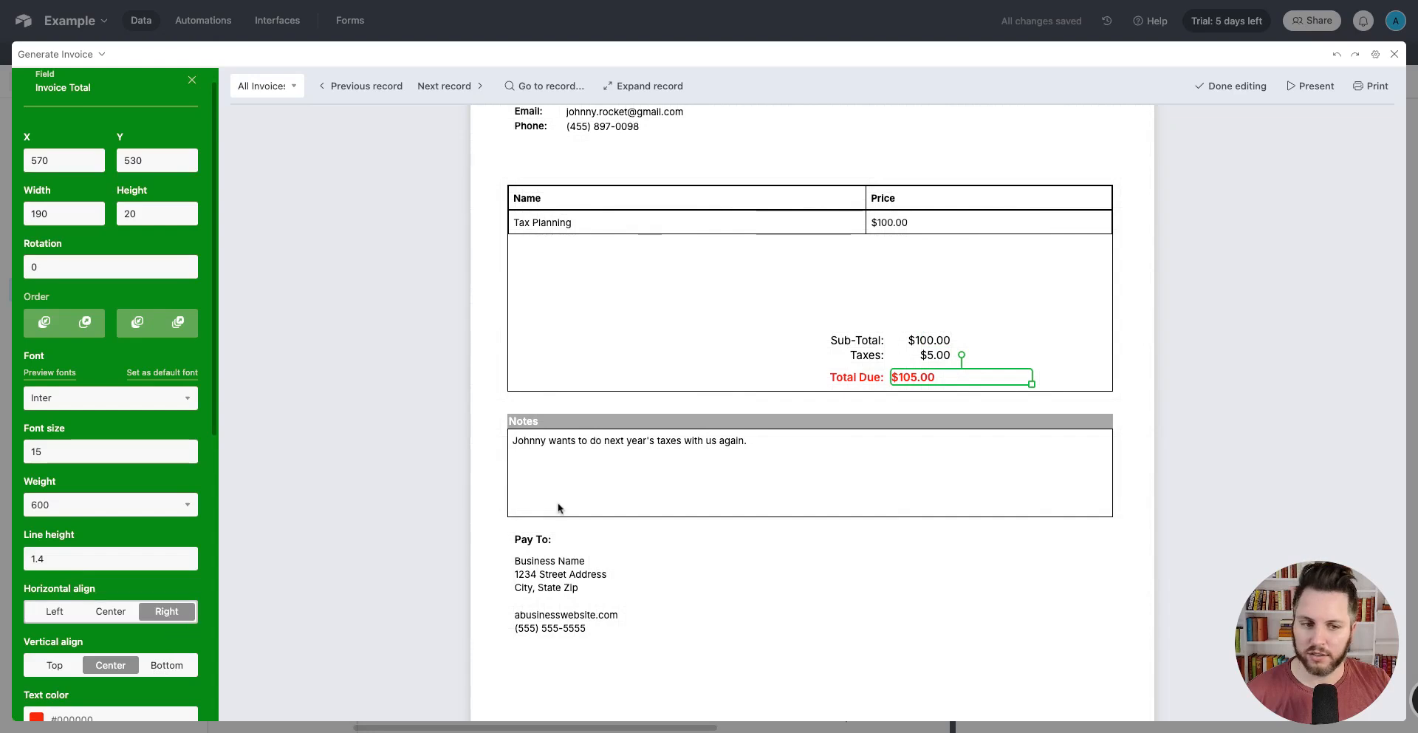
left_click_drag(1031, 384, 951, 384)
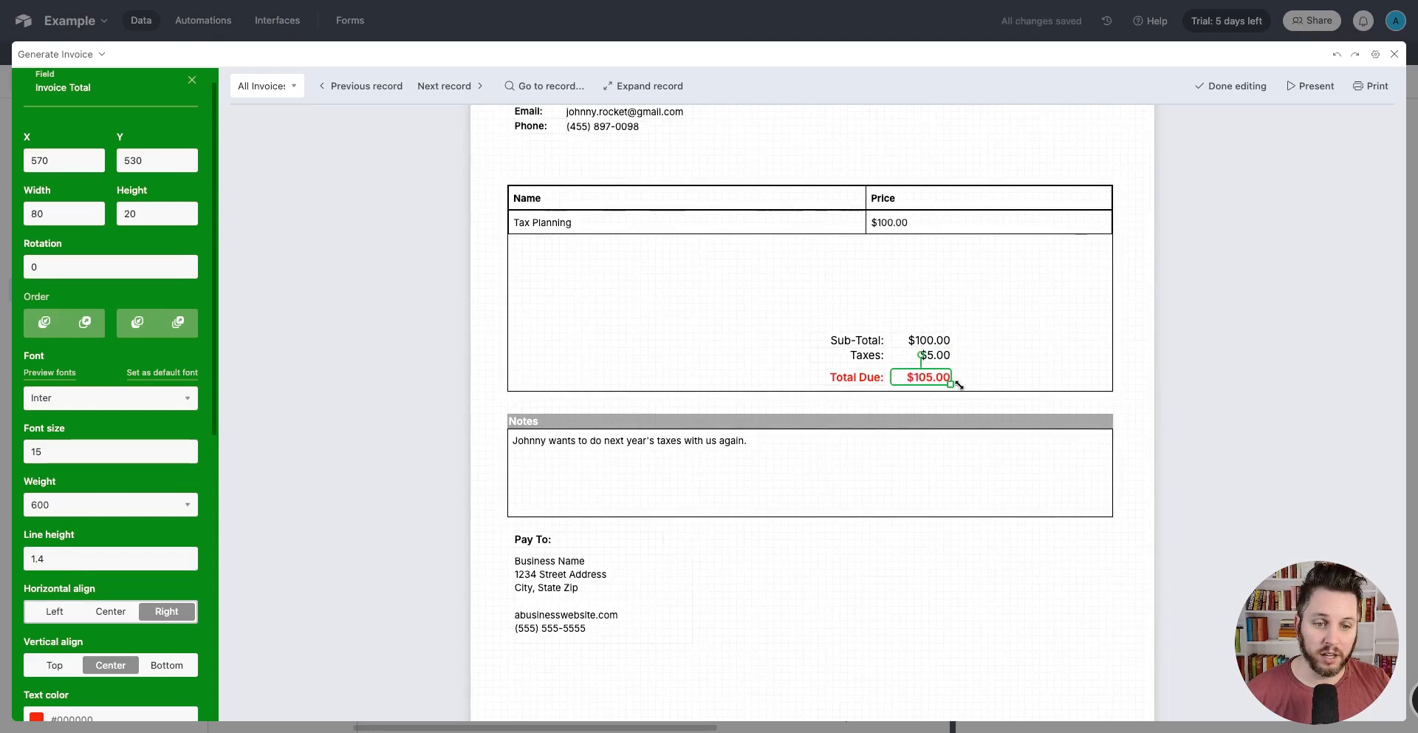
left_click(1153, 396)
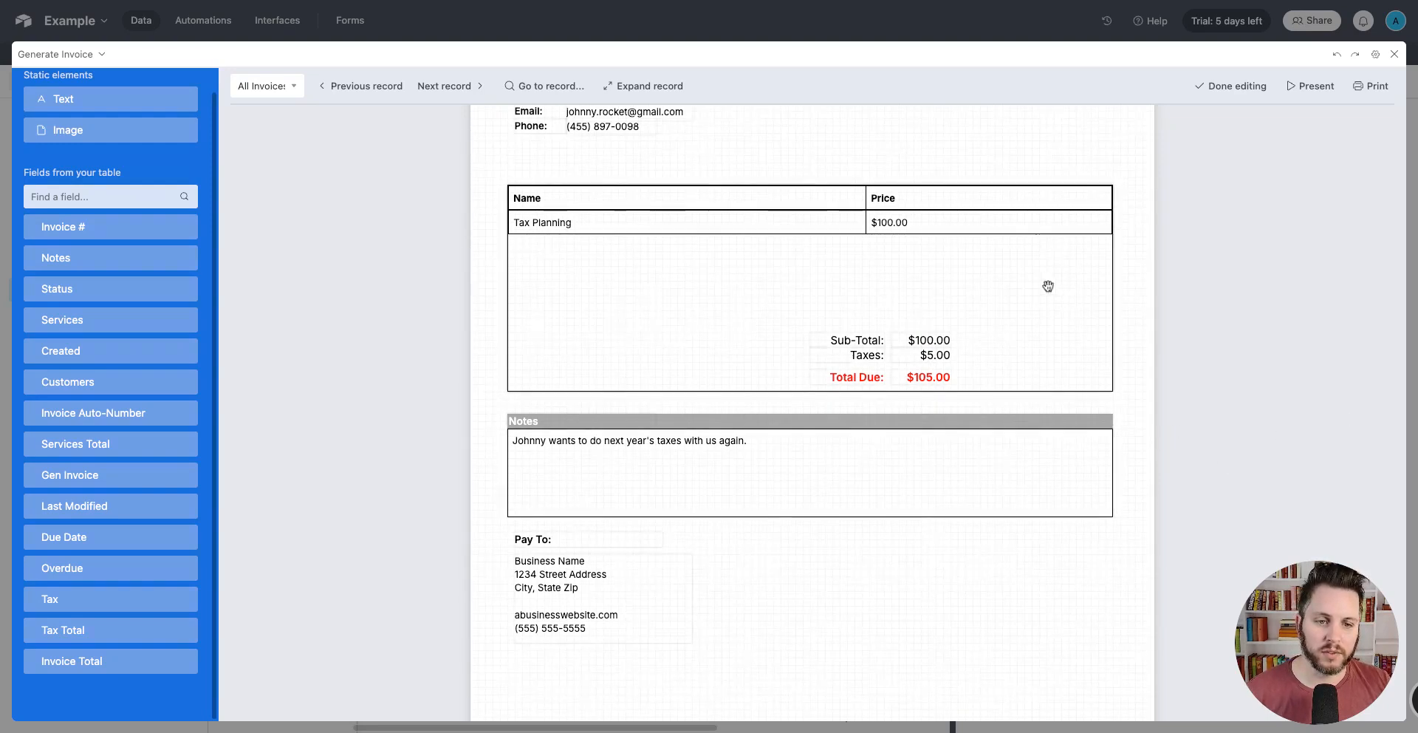
left_click(919, 346)
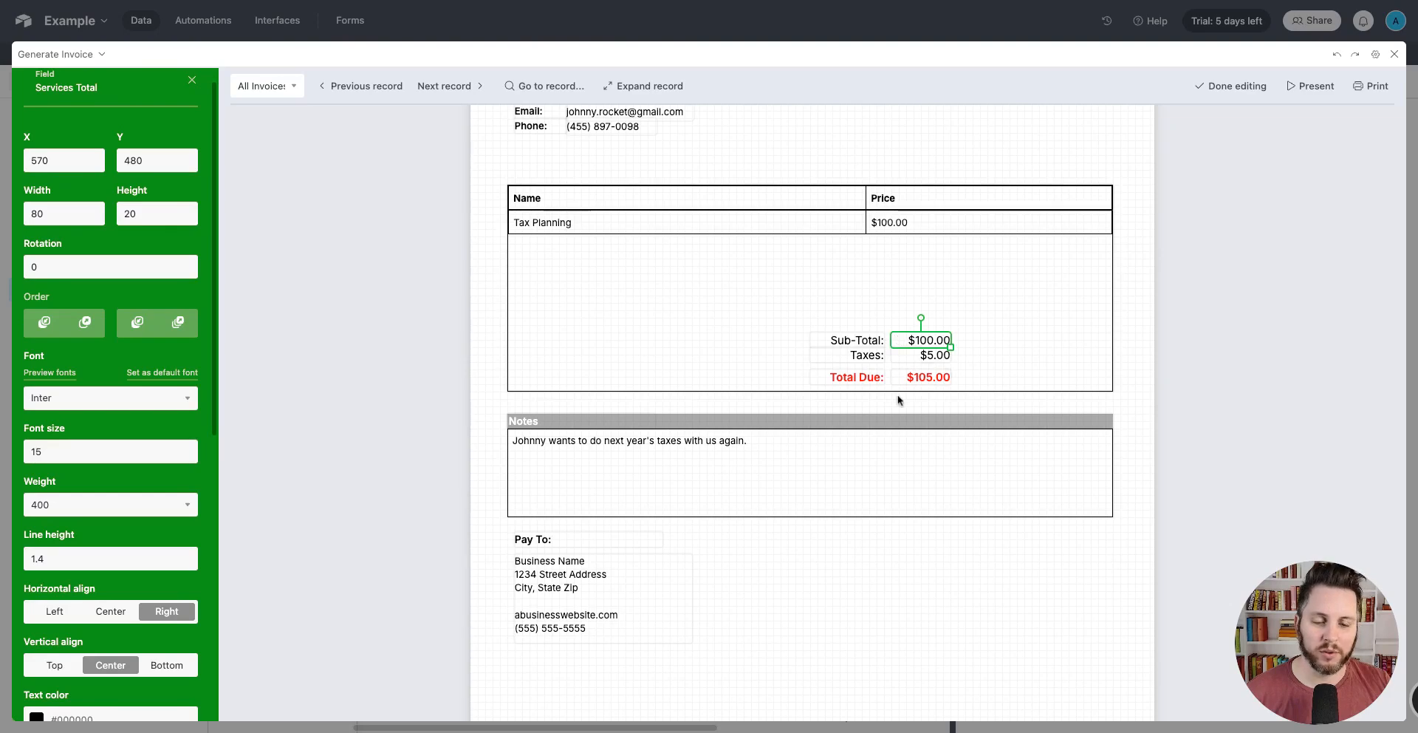
Move the Services Total, Tax Total and Invoice Total amounts to the right edge of the services table, stacked directly under each other
left_click(1177, 377)
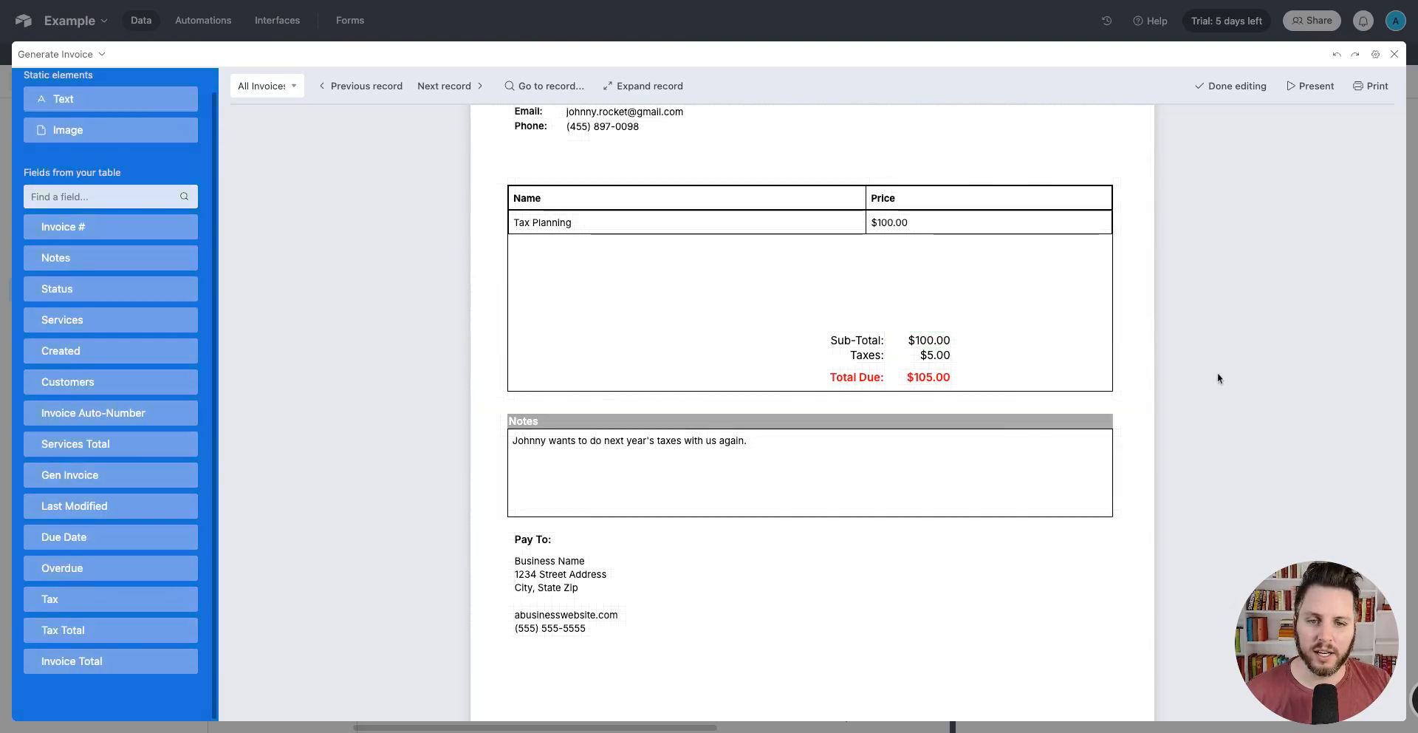
scroll(1000, 343, "up", 3)
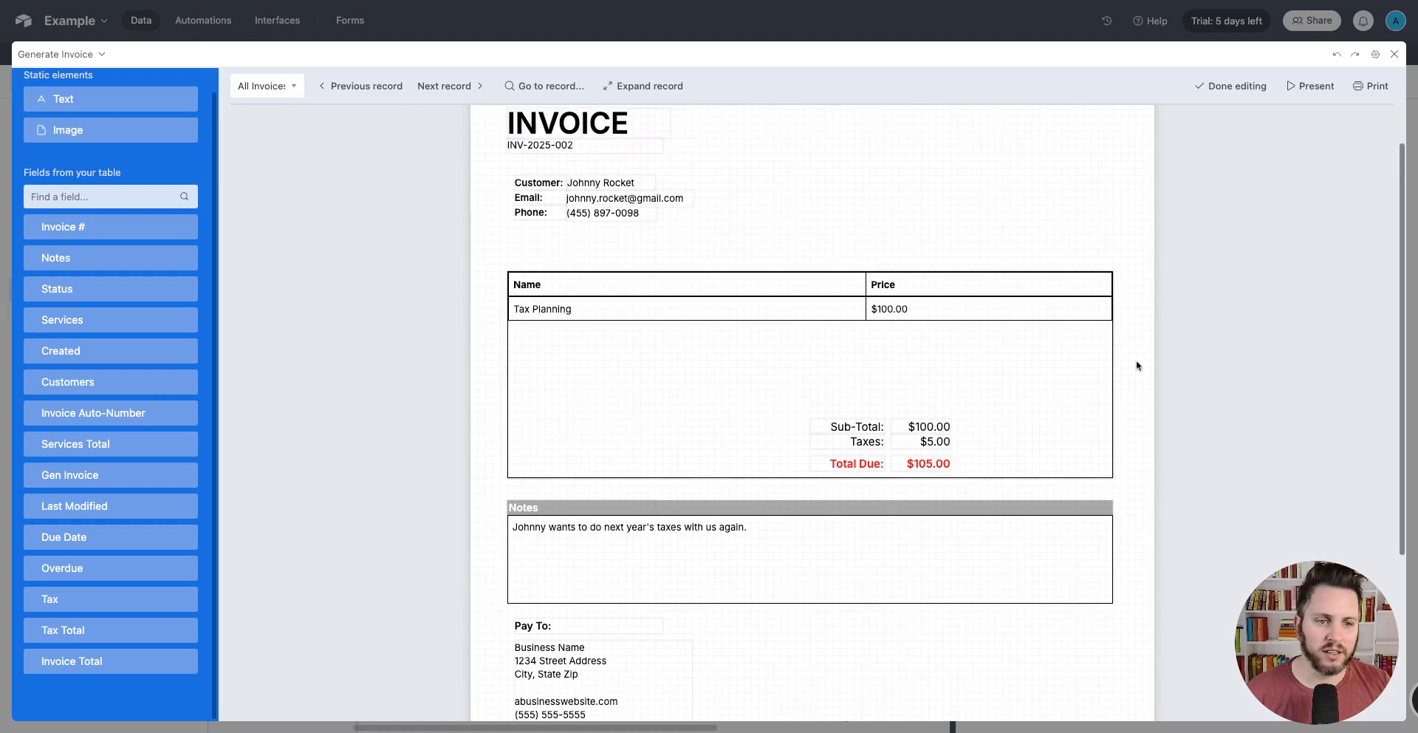
left_click(900, 309)
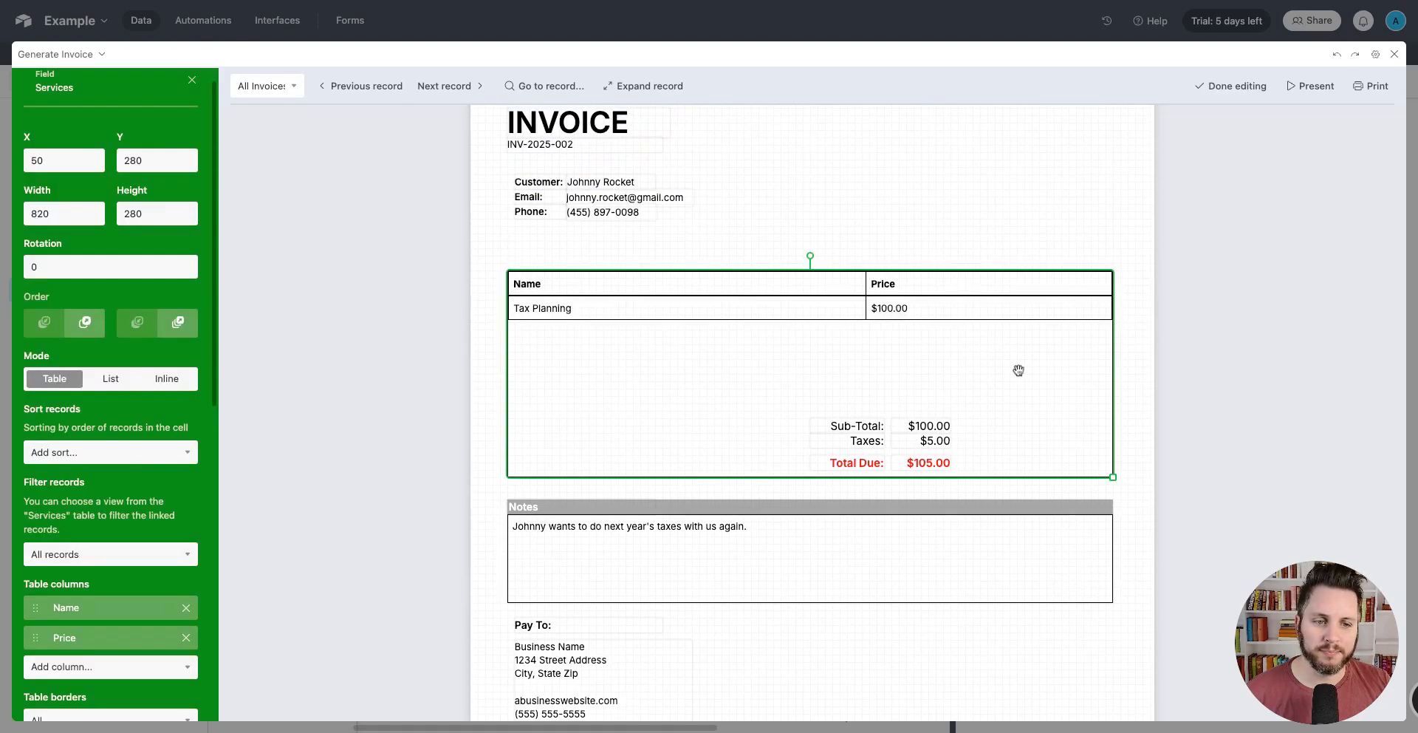
left_click(1244, 421)
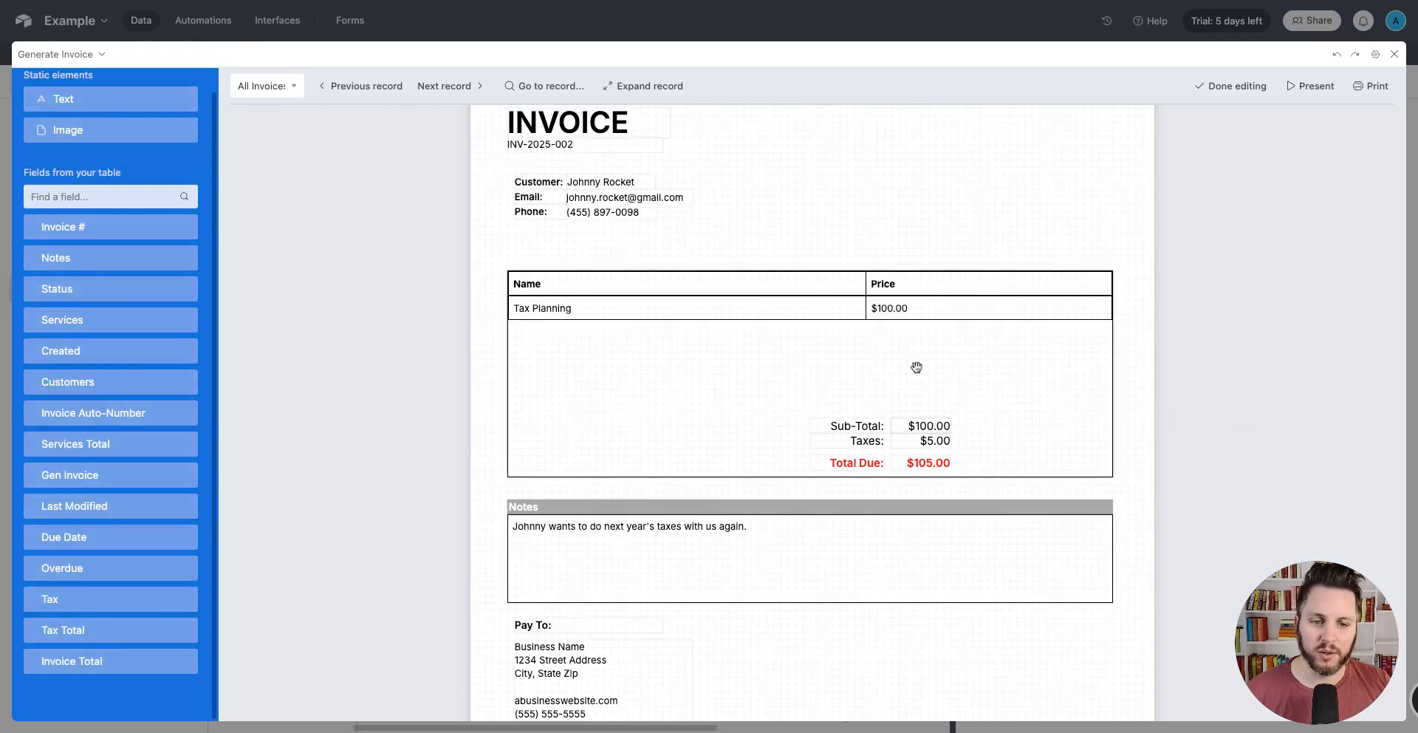
left_click_drag(913, 430, 1087, 448)
left_click_drag(950, 458, 1098, 451)
Move the Sub-Total, Taxes and Total Due labels beside their amounts, with Sub-Total at X 690, Y 480
left_click_drag(857, 426, 1028, 427)
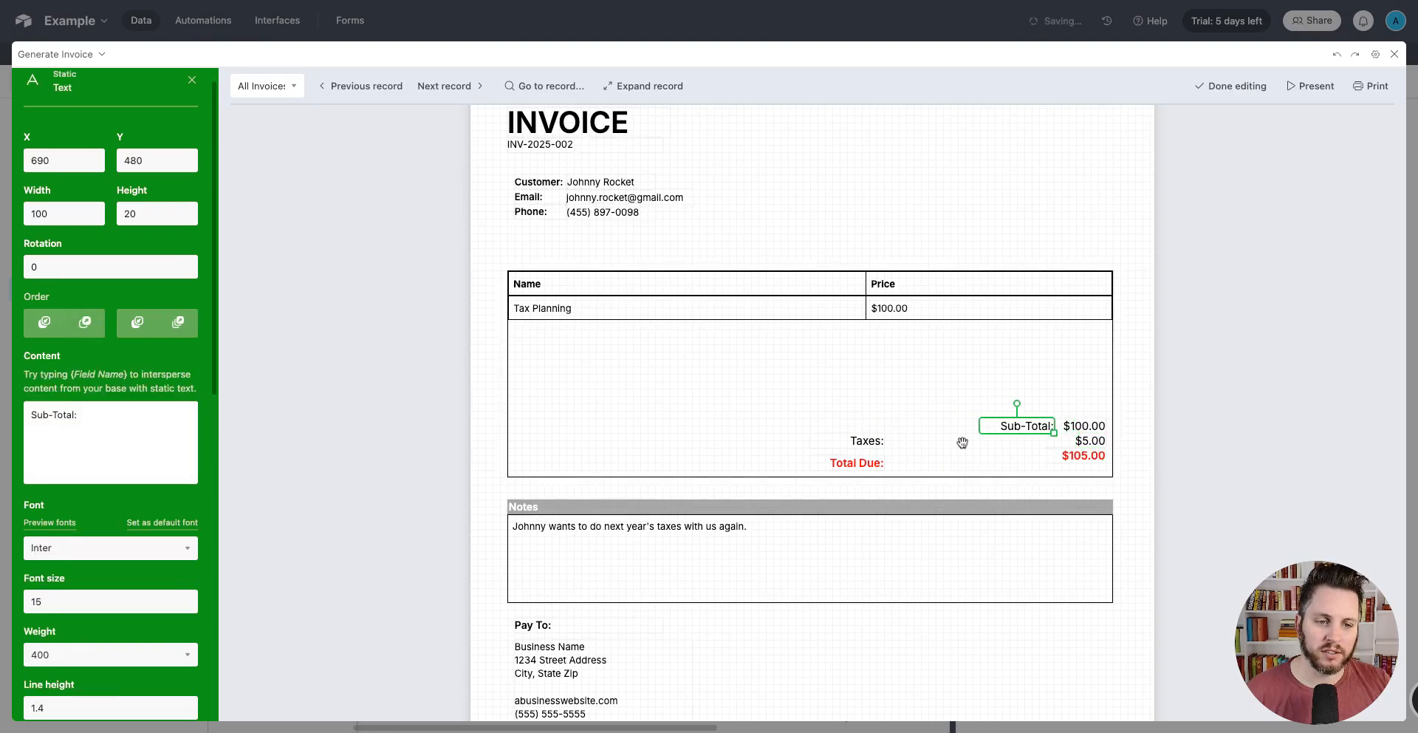
left_click_drag(877, 441, 1048, 447)
left_click_drag(871, 463, 1040, 456)
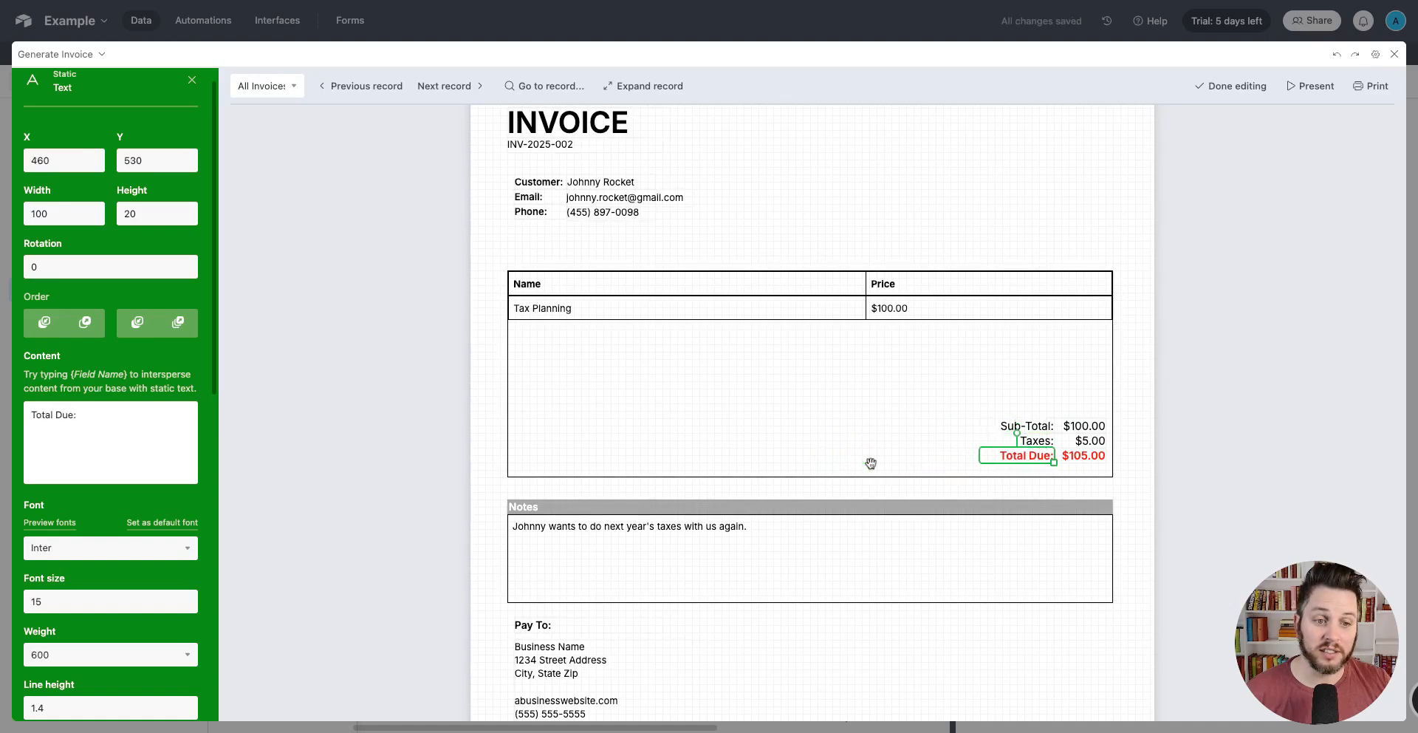
left_click(1213, 444)
scroll(1133, 480, "up", 1)
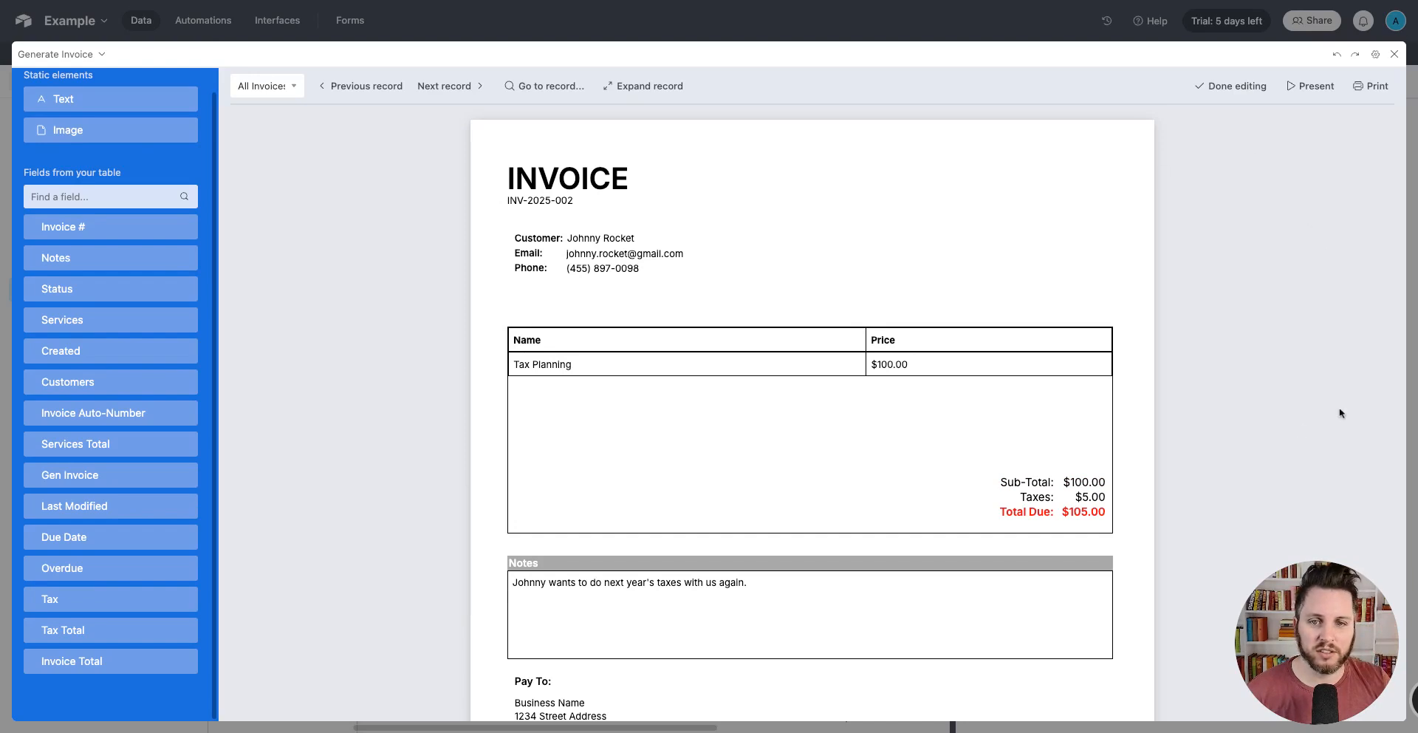
scroll(1252, 434, "down", 1)
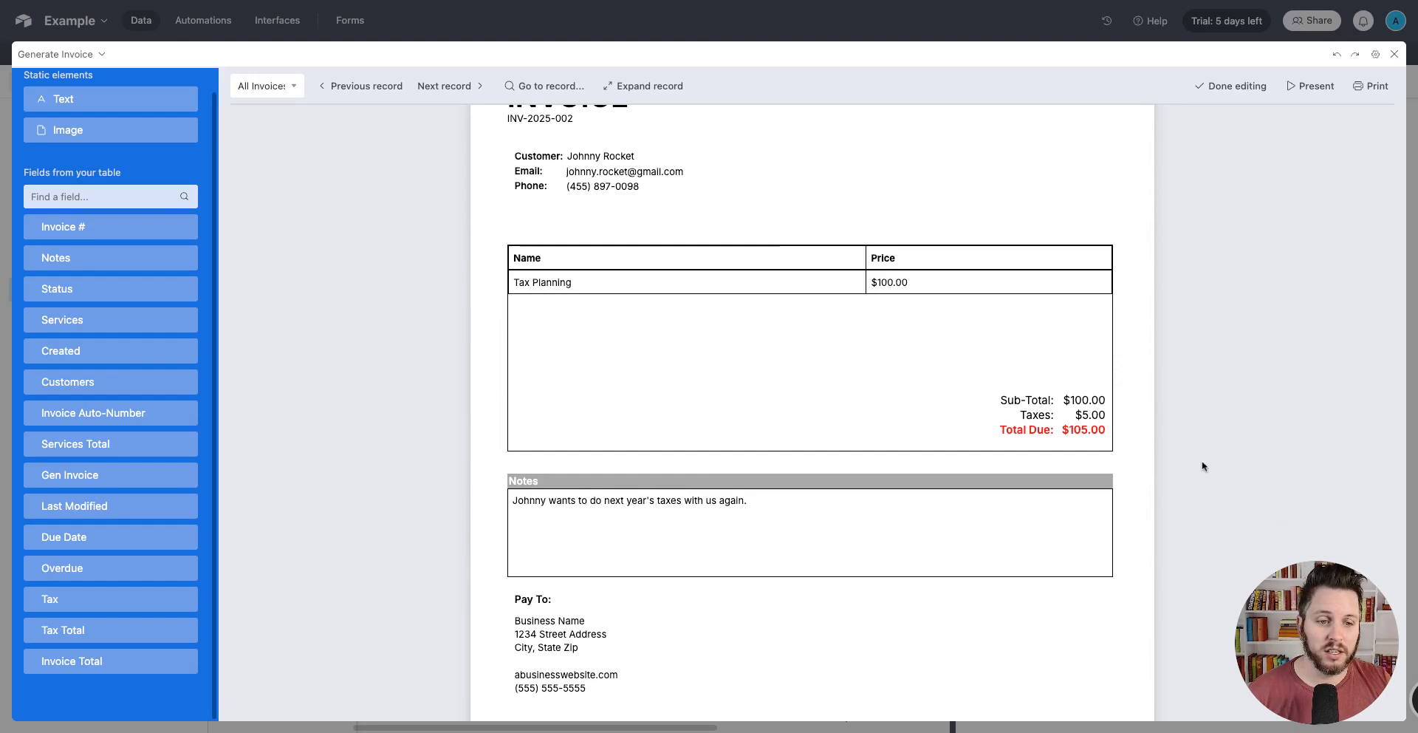
Shift the Total Due label and its amount slightly down to leave a gap below the Taxes line
left_click(1049, 427)
left_click_drag(1047, 424, 1073, 428)
left_click(1270, 452)
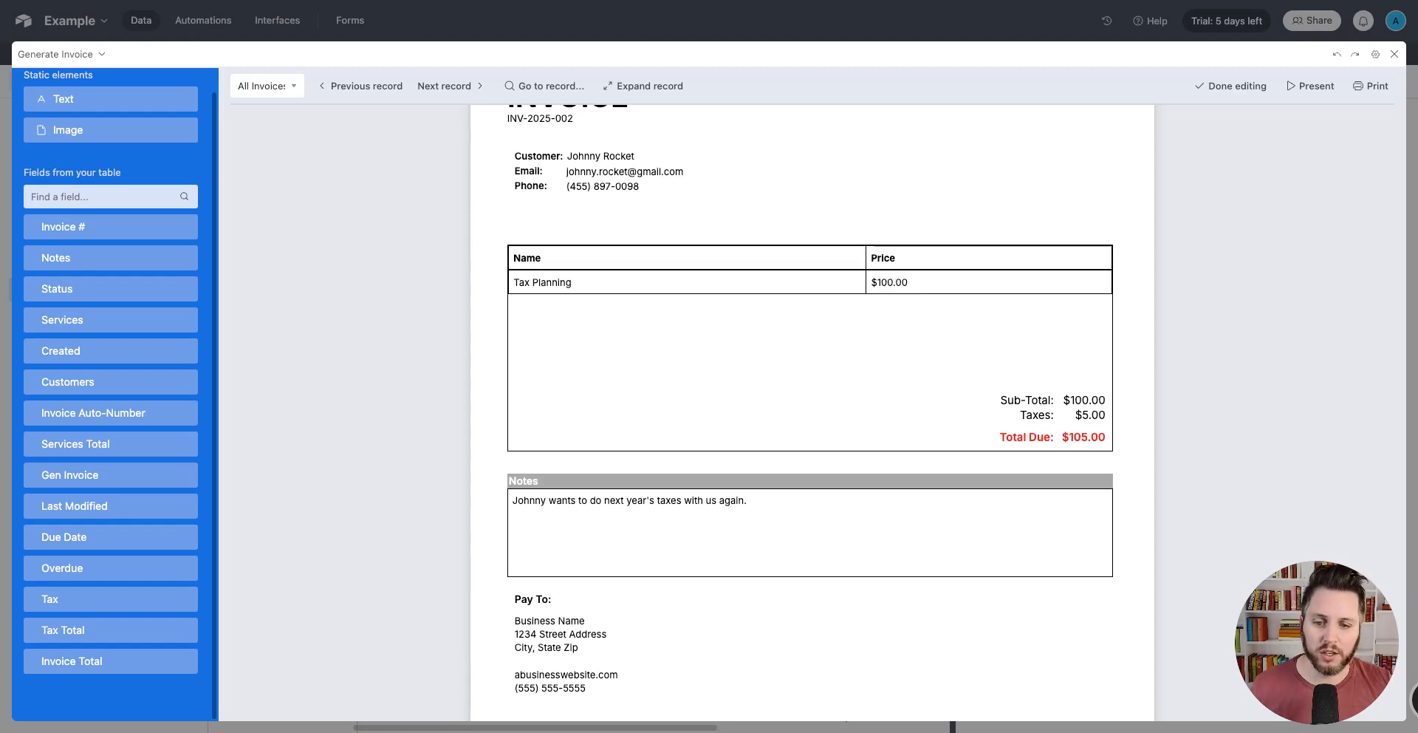
Review the whole invoice layout, from the header through the totals and notes to the Pay To block
scroll(1212, 485, "down", 3)
scroll(1187, 470, "up", 2)
scroll(1189, 470, "up", 1)
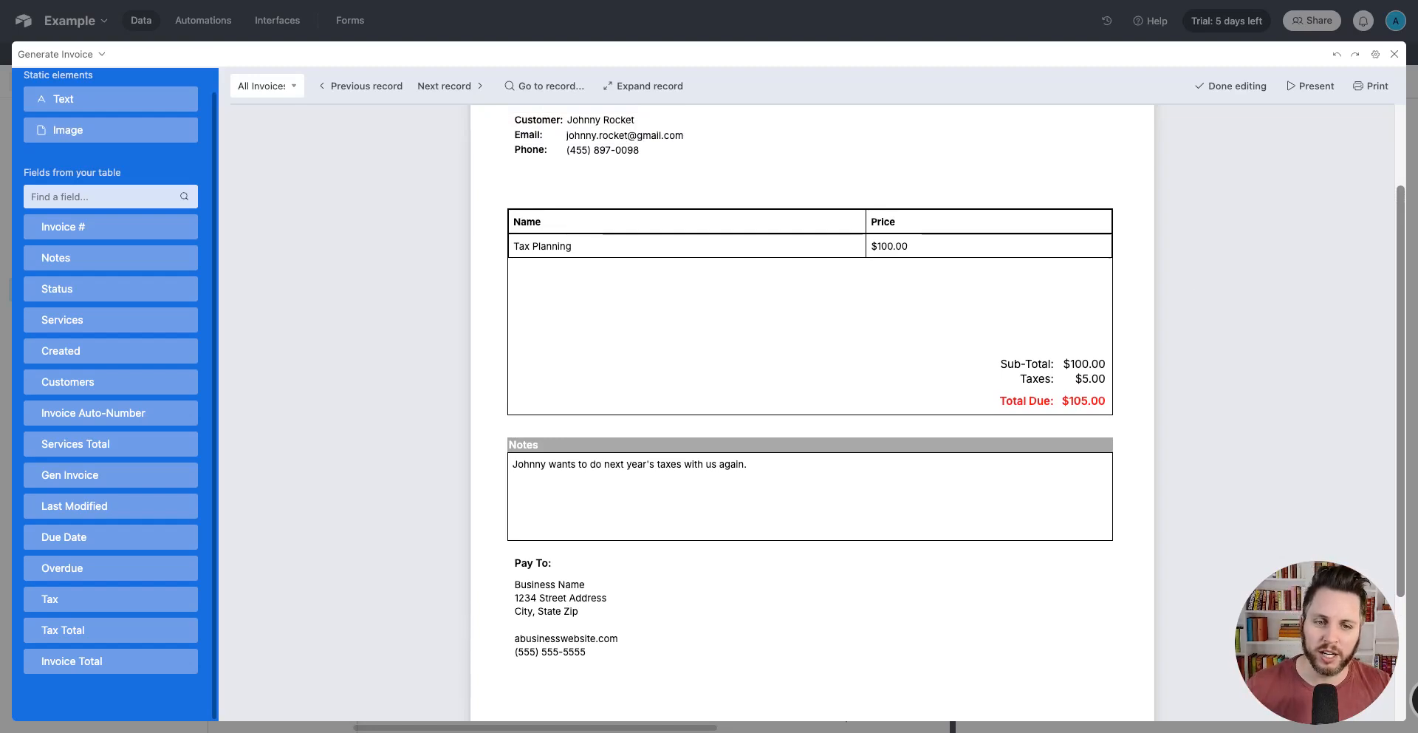
scroll(1201, 439, "up", 4)
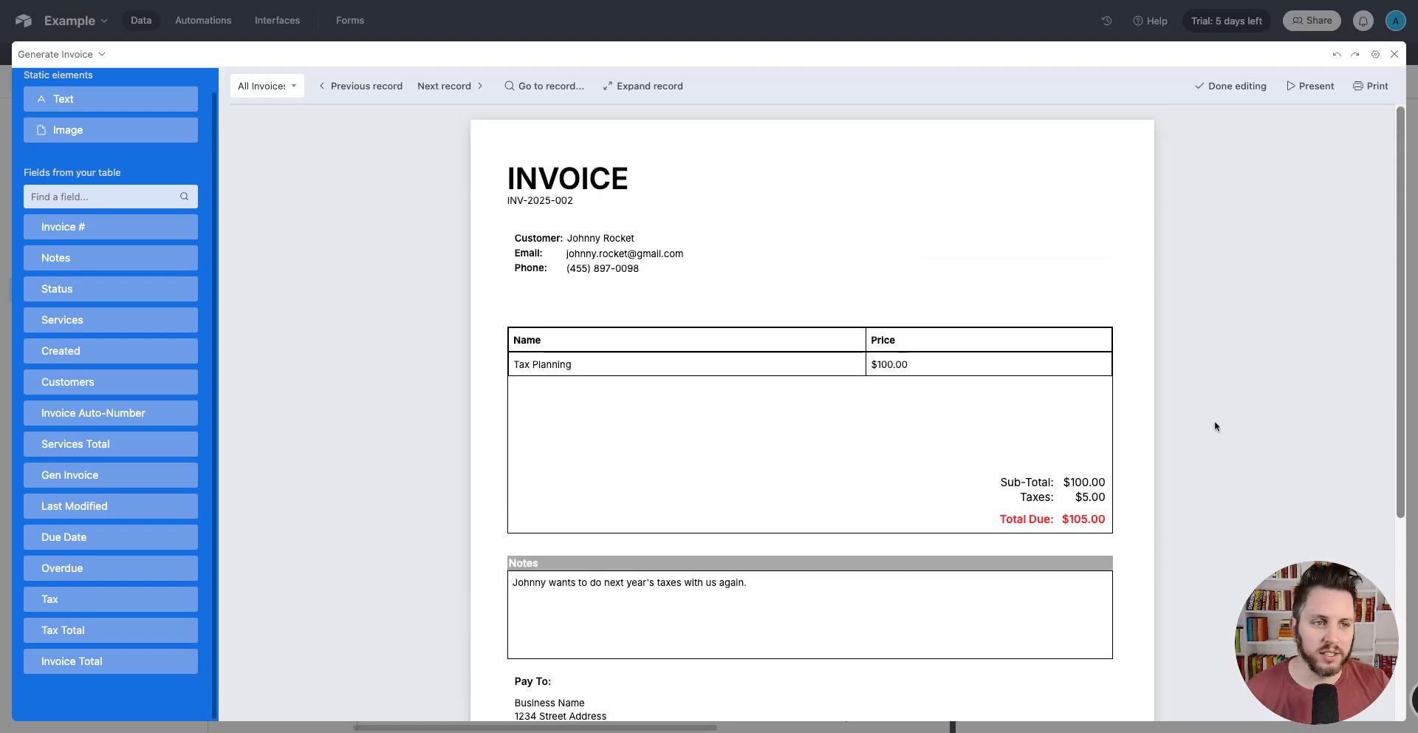
scroll(1218, 419, "down", 4)
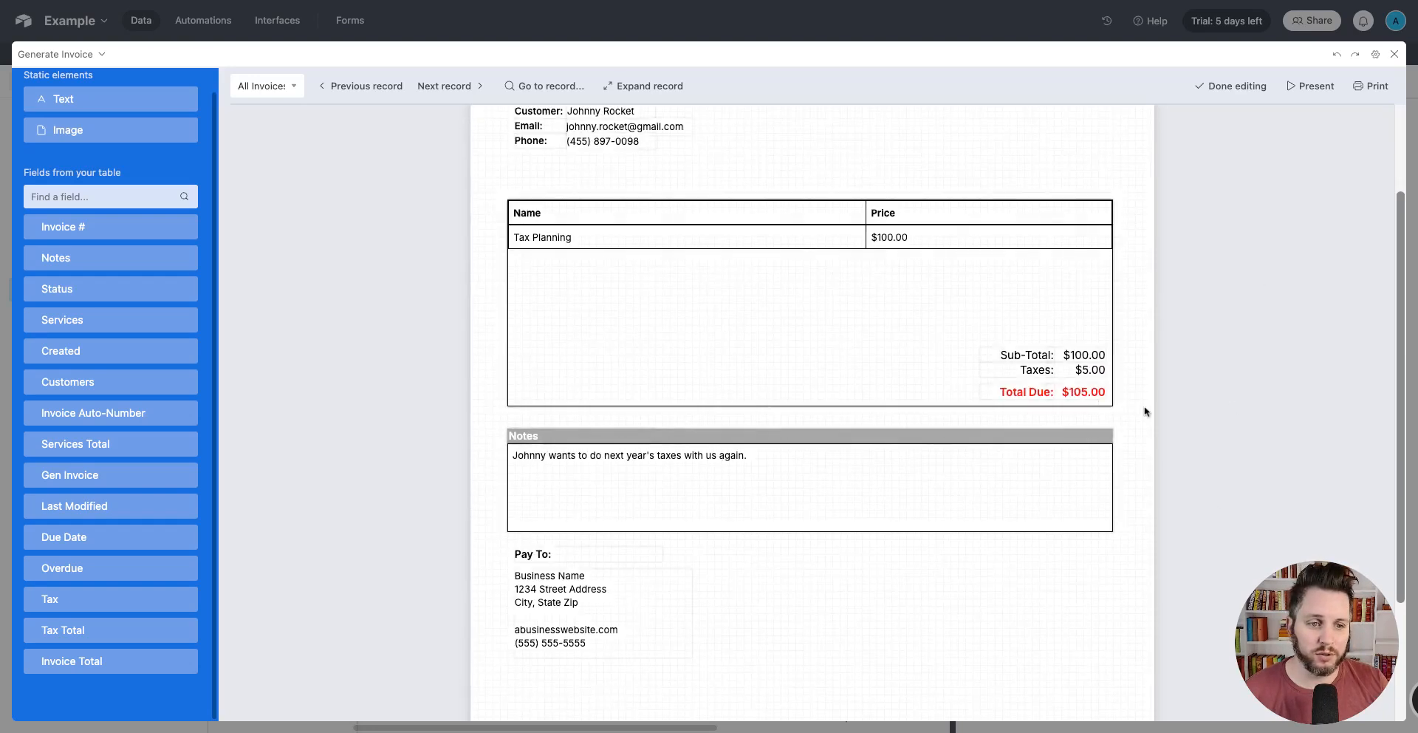
scroll(1270, 442, "down", 5)
scroll(1312, 253, "up", 9)
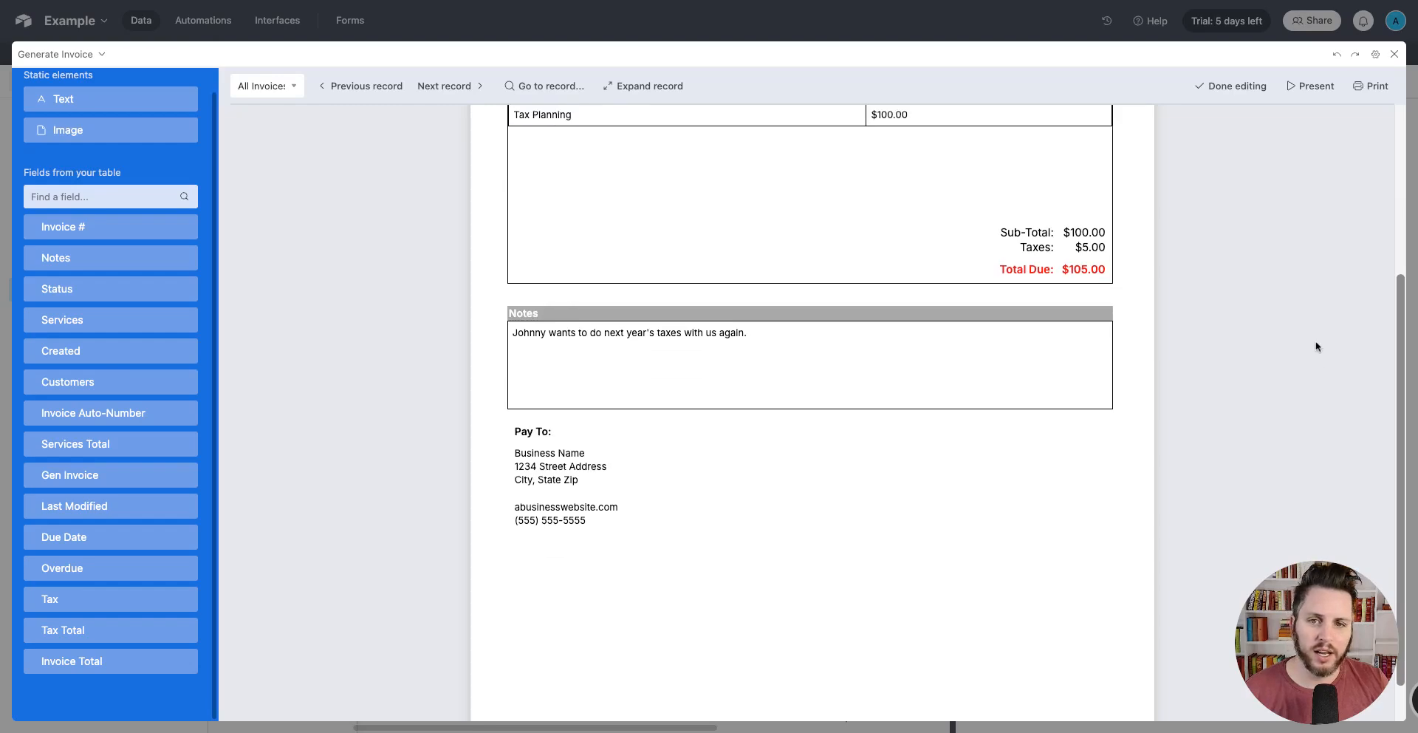
Close the Generate Invoice page designer and the extensions pane to return to the full Invoices grid
left_click(1394, 54)
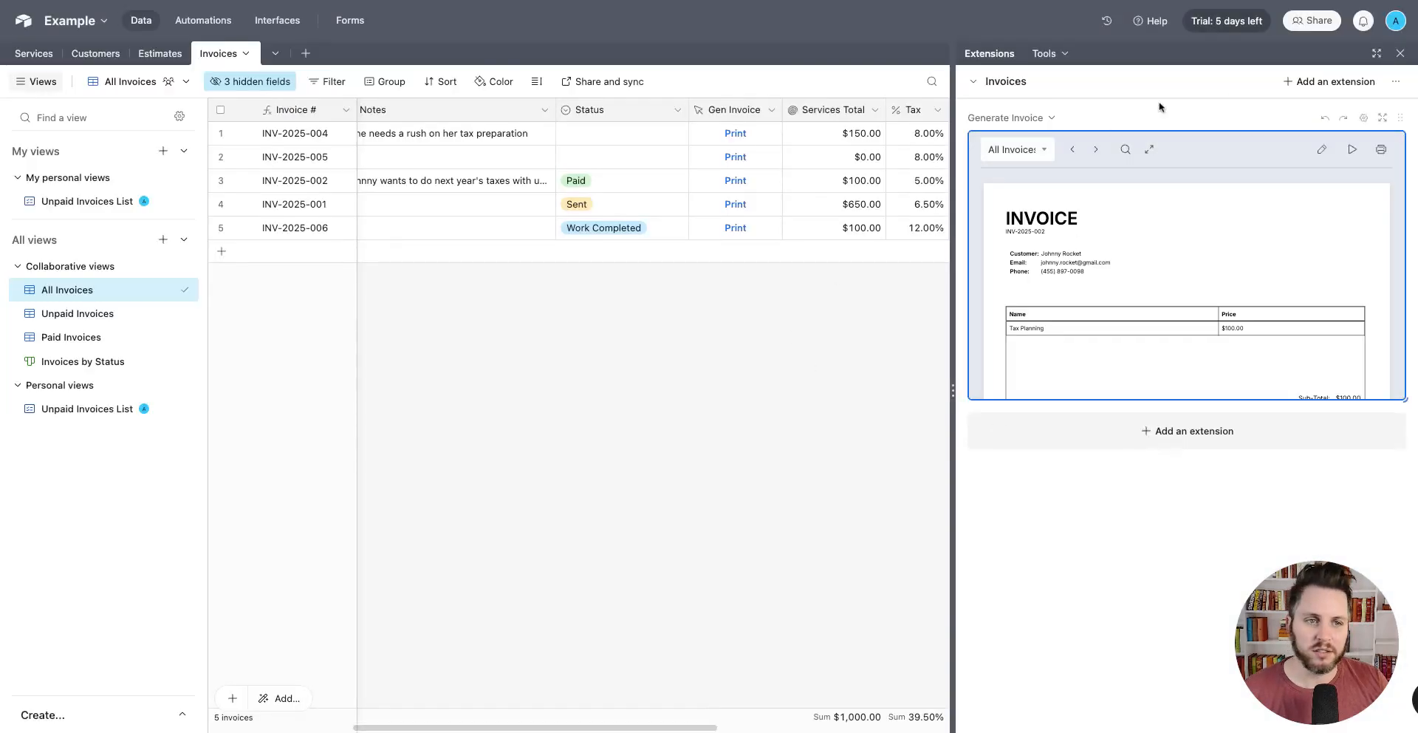
left_click(1401, 53)
scroll(798, 496, "left", 1)
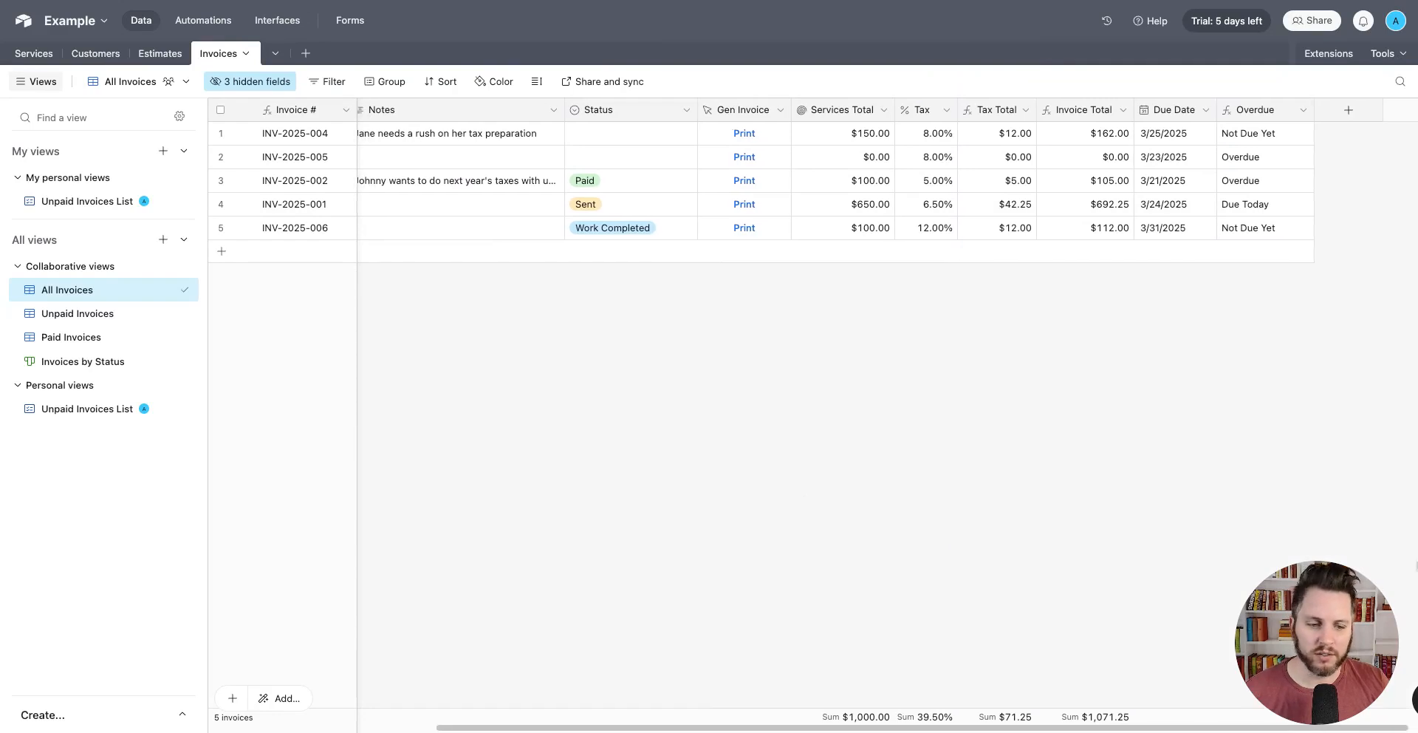